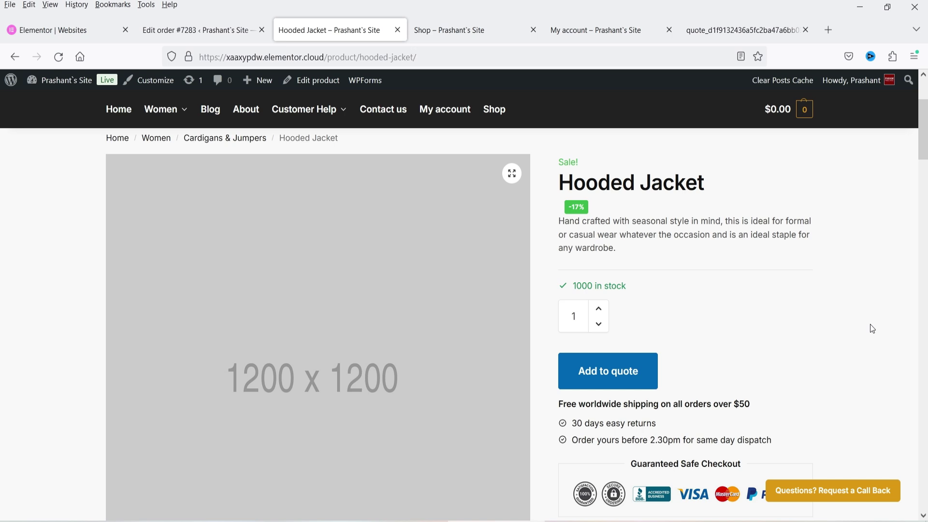
# View the Quote #7283 PDF, then scroll through its requested products in My account
pyautogui.hotkey('ctrl', '9')
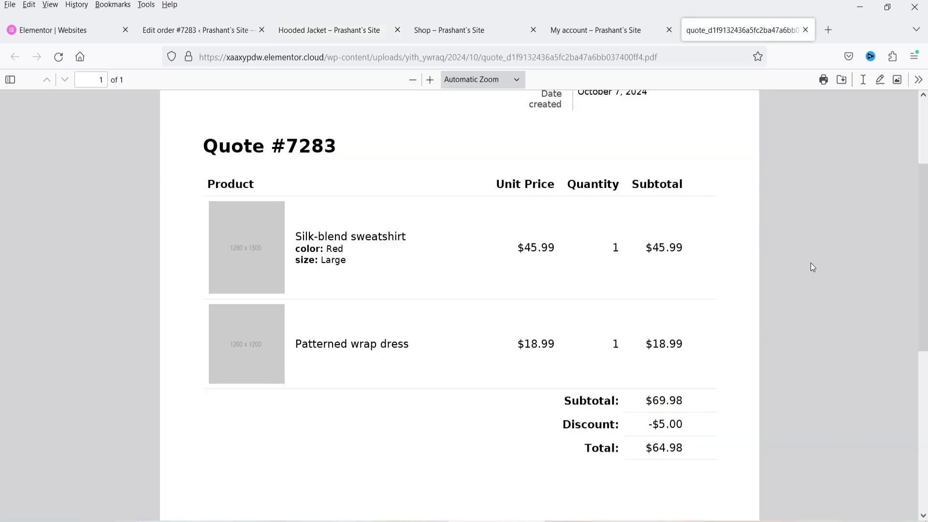
pyautogui.hotkey('ctrl', 'shift', 'Tab')
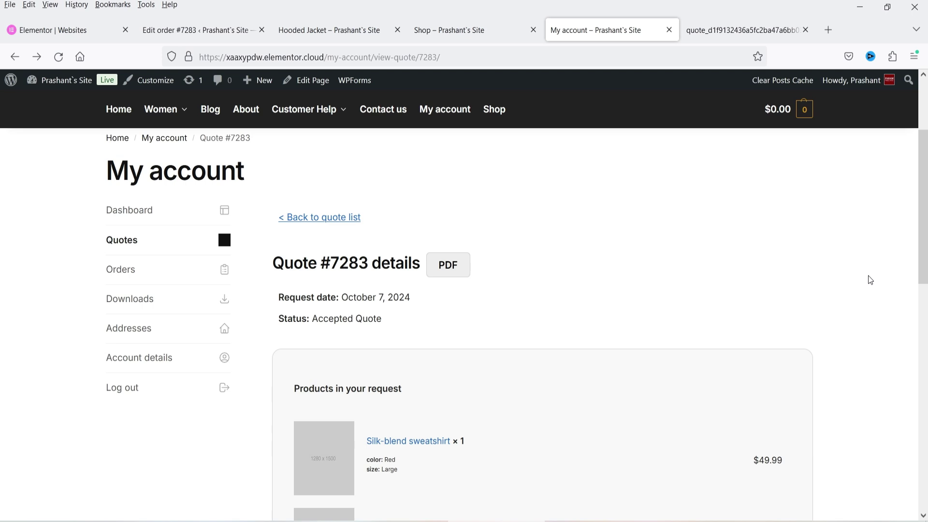
pyautogui.scroll(-1, 854, 277)
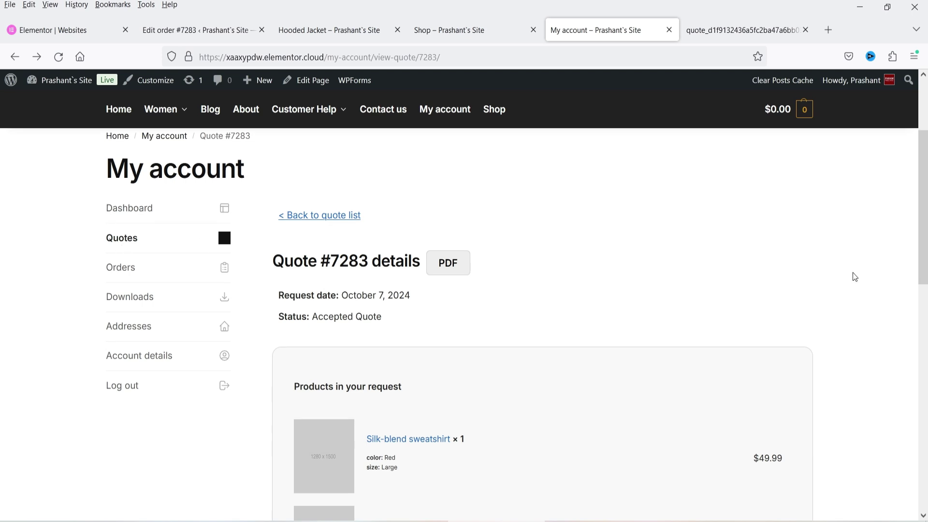
pyautogui.scroll(-4, 854, 277)
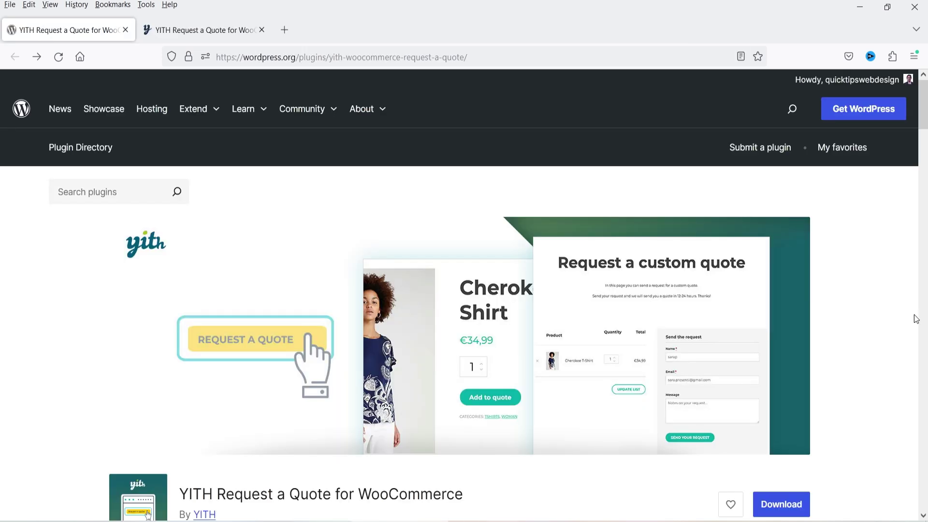
pyautogui.scroll(-2, 893, 287)
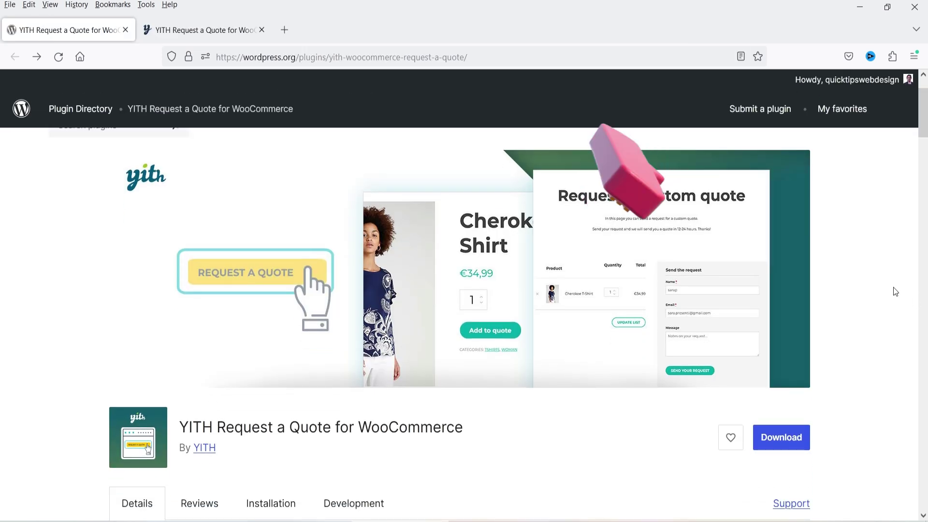
# Read the plugin's wordpress.org Description, then browse its yithemes.com product page ($69.99/year)
pyautogui.scroll(-4, 893, 287)
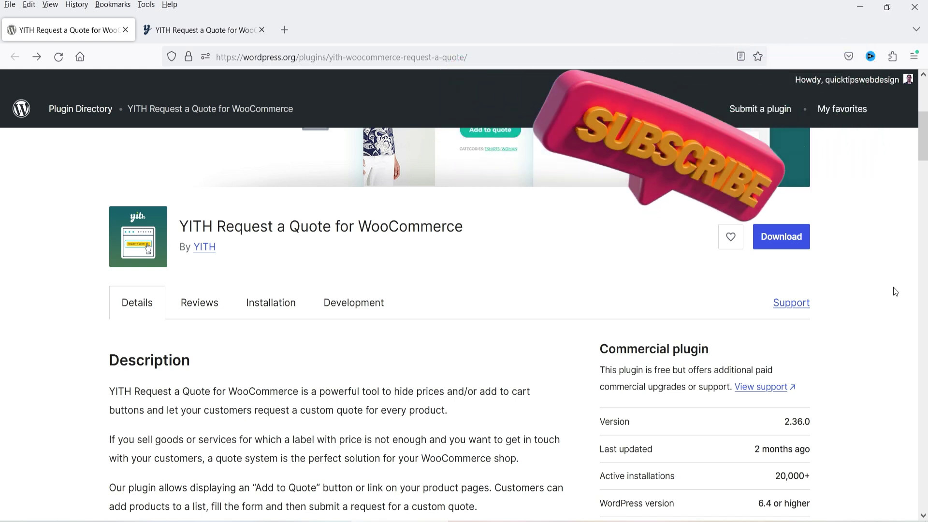
pyautogui.scroll(-3, 893, 288)
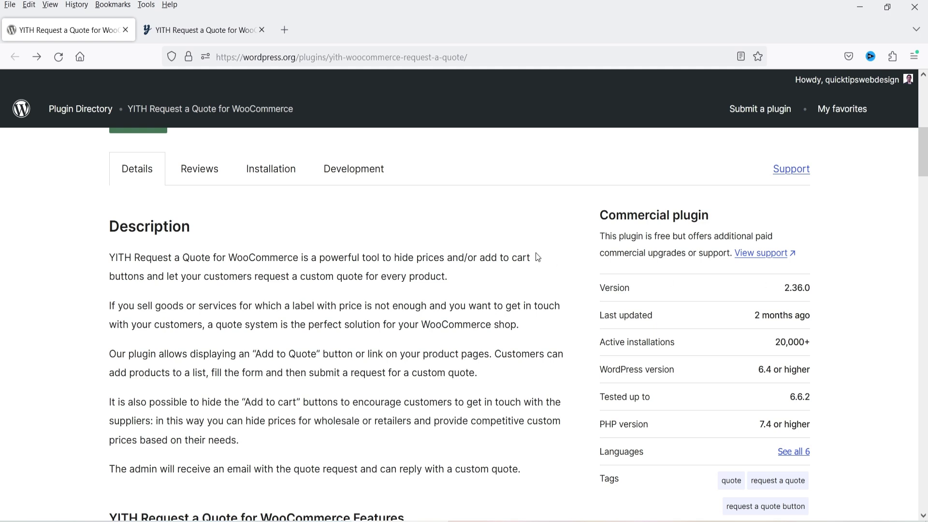
pyautogui.hotkey('ctrl', 'Tab')
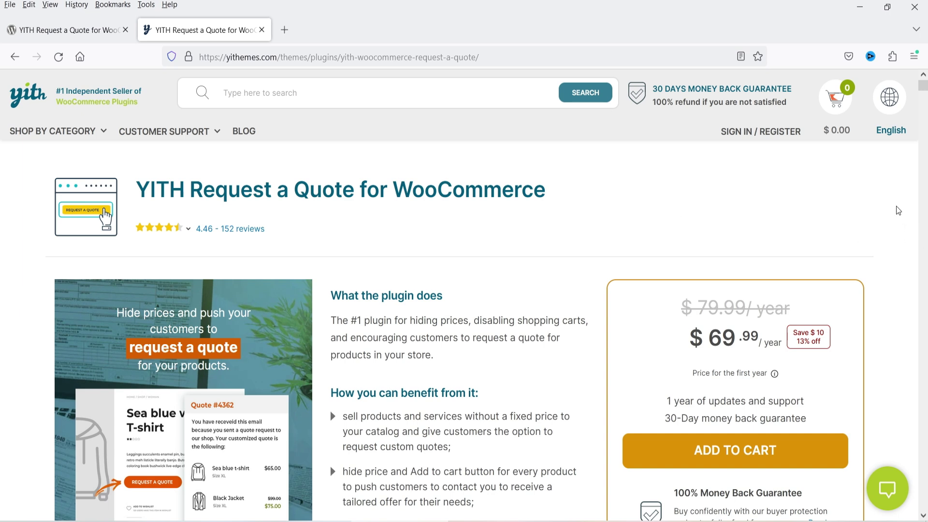
pyautogui.scroll(-7, 897, 211)
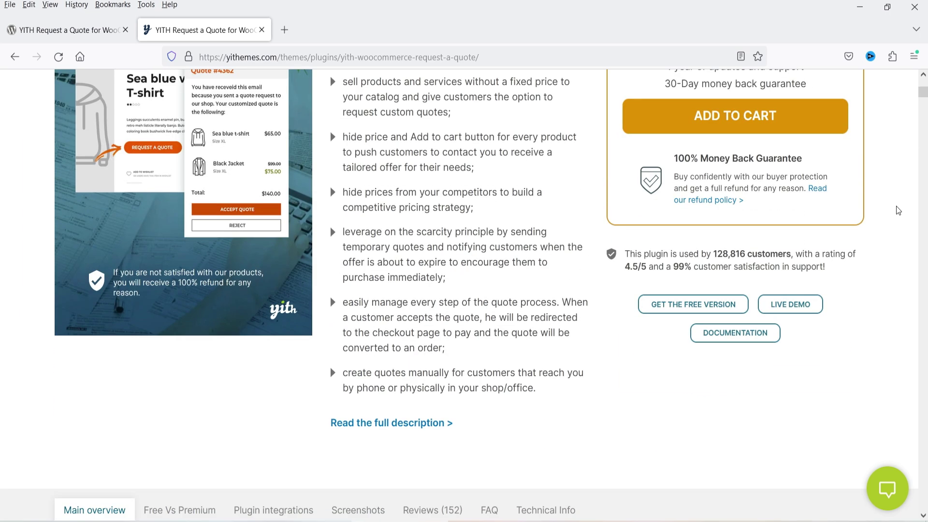
pyautogui.scroll(5, 898, 211)
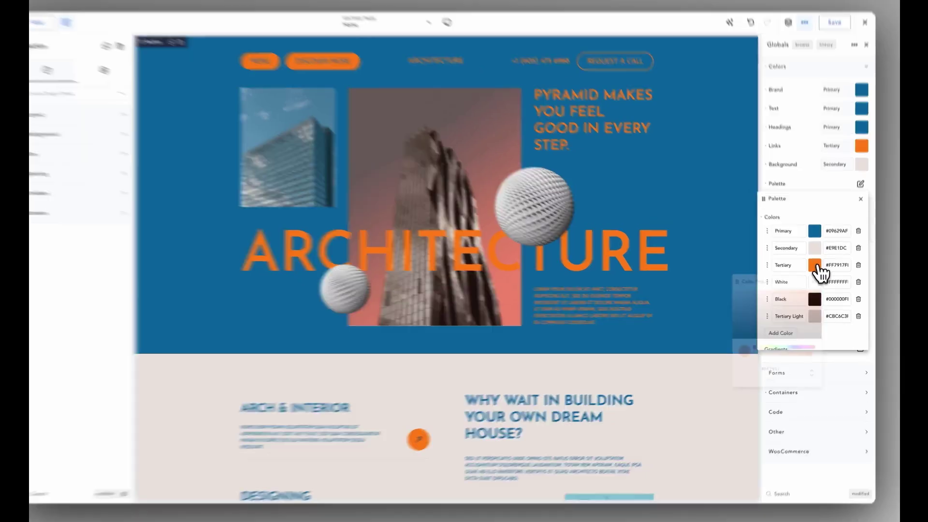
# Change the Tertiary colour to beige #E0C5B0 and darken the Primary colour to dark grey
pyautogui.click(814, 265)
pyautogui.moveTo(780, 290); pyautogui.dragTo(752, 297)
pyautogui.click(787, 239)
pyautogui.click(789, 144)
pyautogui.moveTo(793, 231); pyautogui.dragTo(793, 252)
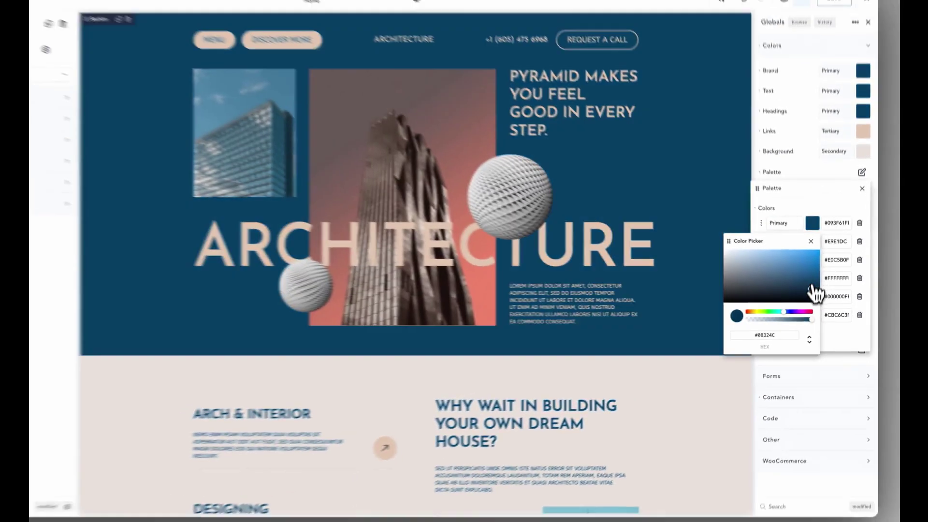
pyautogui.moveTo(781, 298); pyautogui.dragTo(774, 304)
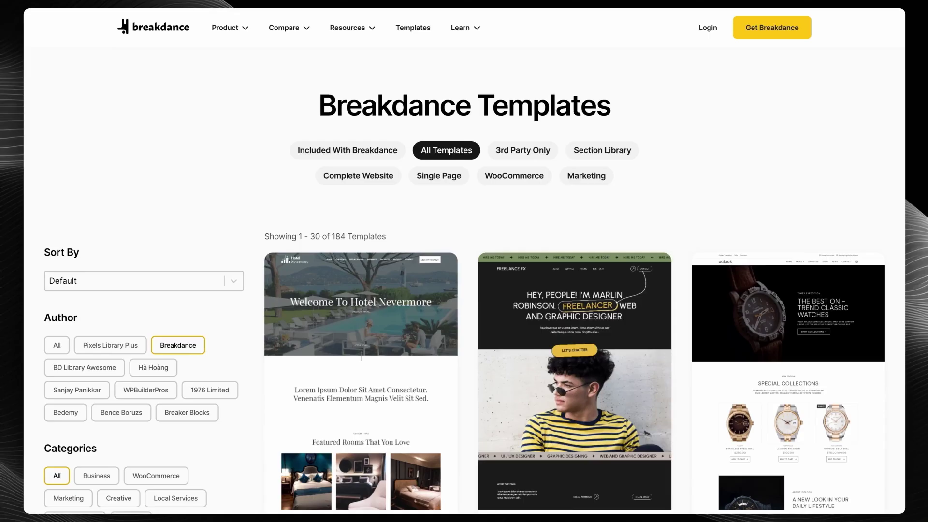
# Increase the padding of the form fields
pyautogui.scroll(-20, 575, 261)
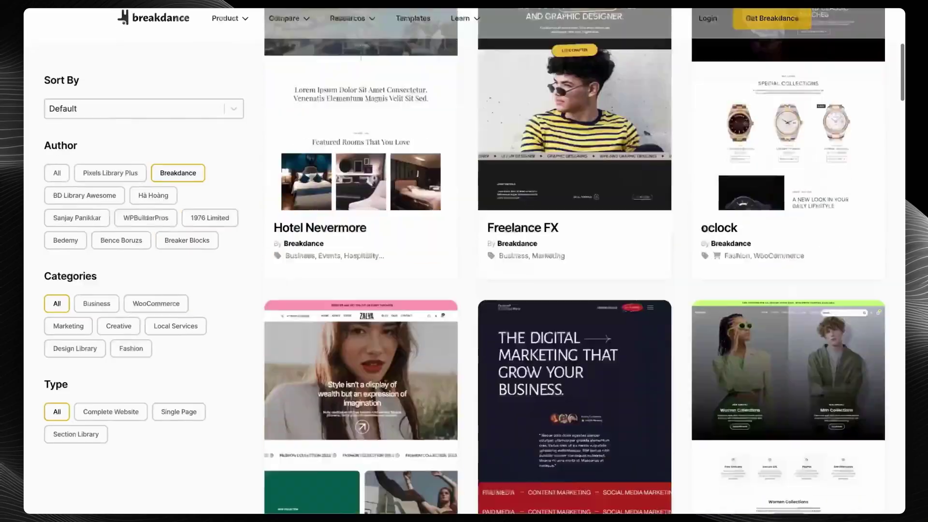
pyautogui.scroll(-20, 575, 261)
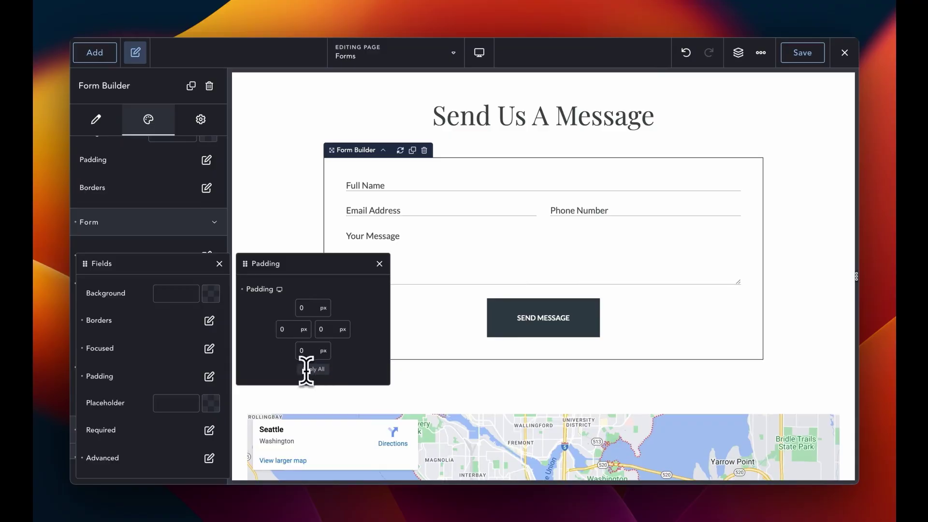
pyautogui.moveTo(305, 352); pyautogui.dragTo(338, 342)
pyautogui.click(378, 263)
pyautogui.click(404, 211)
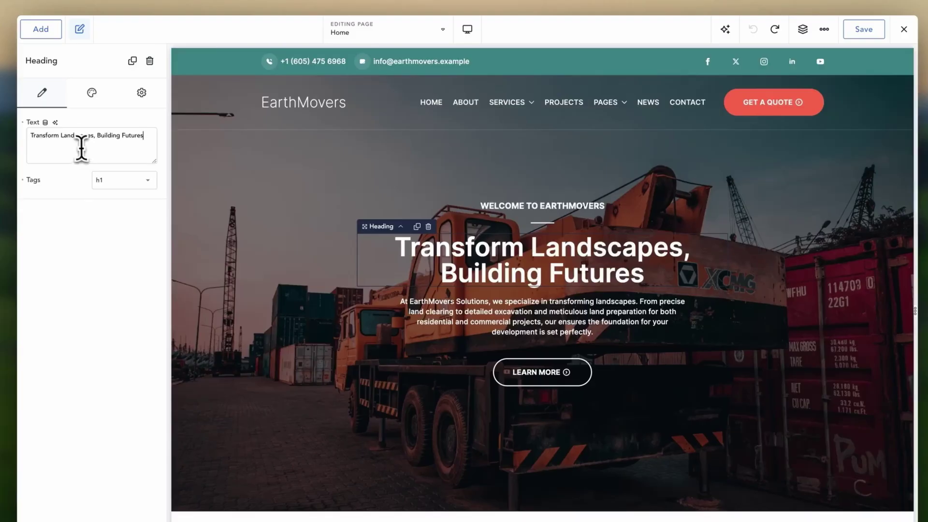
# Generate three AI heading variations and use the first as the heading
pyautogui.click(55, 122)
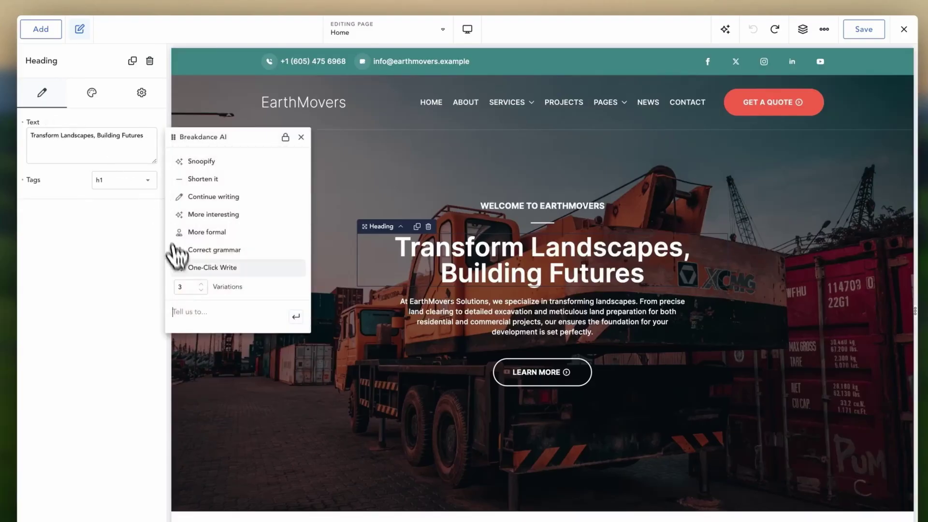
pyautogui.click(180, 268)
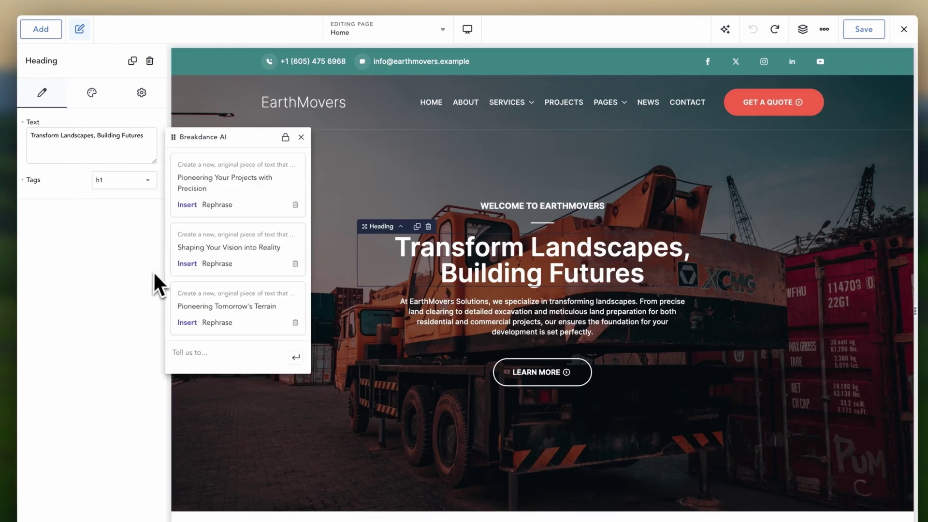
pyautogui.click(188, 206)
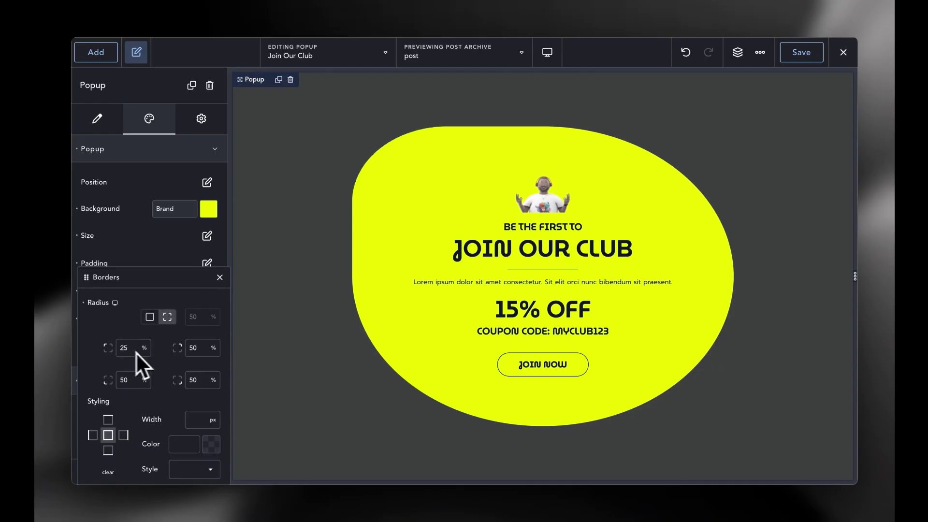
# Set the bottom-right corner radius to 25
pyautogui.doubleClick(190, 380)
pyautogui.write('25')
pyautogui.click(219, 278)
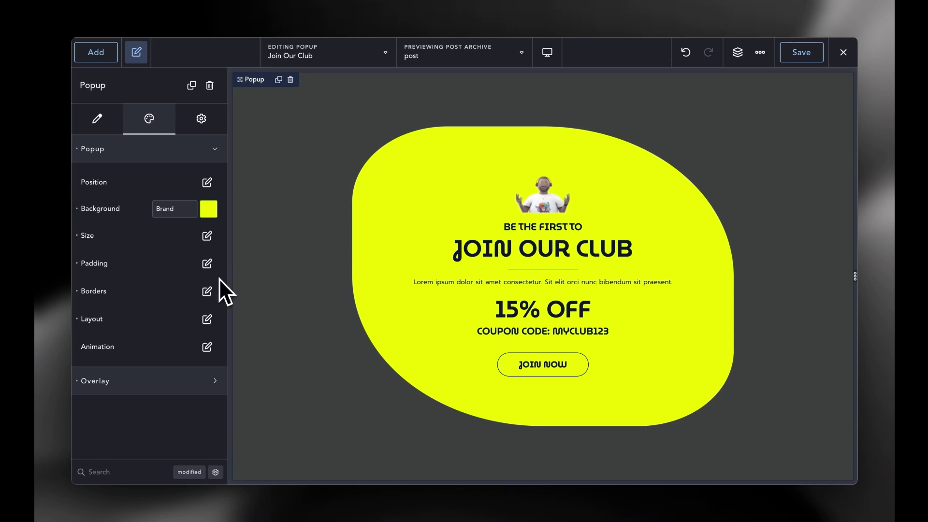
# Give the popup a Zoom In entrance animation
pyautogui.click(206, 346)
pyautogui.click(207, 392)
pyautogui.click(199, 431)
pyautogui.scroll(-3, 197, 435)
pyautogui.click(183, 441)
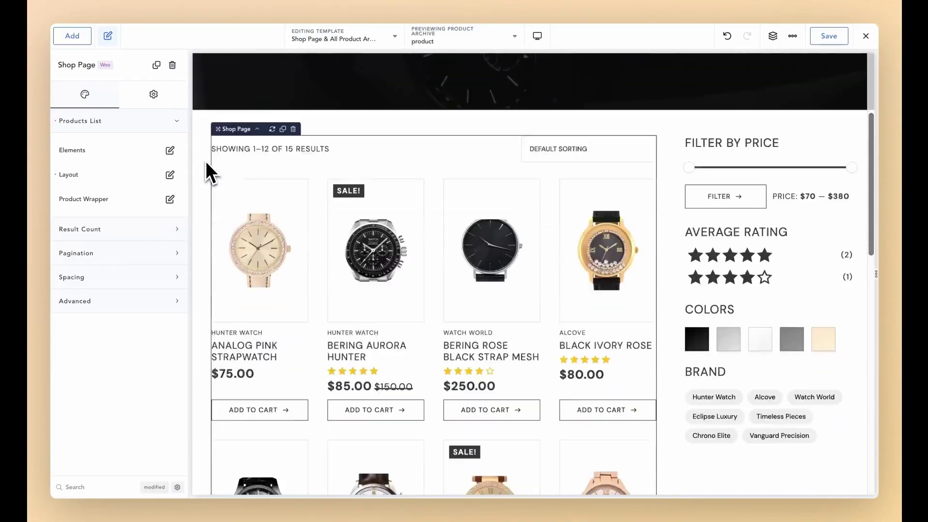
pyautogui.scroll(-5, 205, 161)
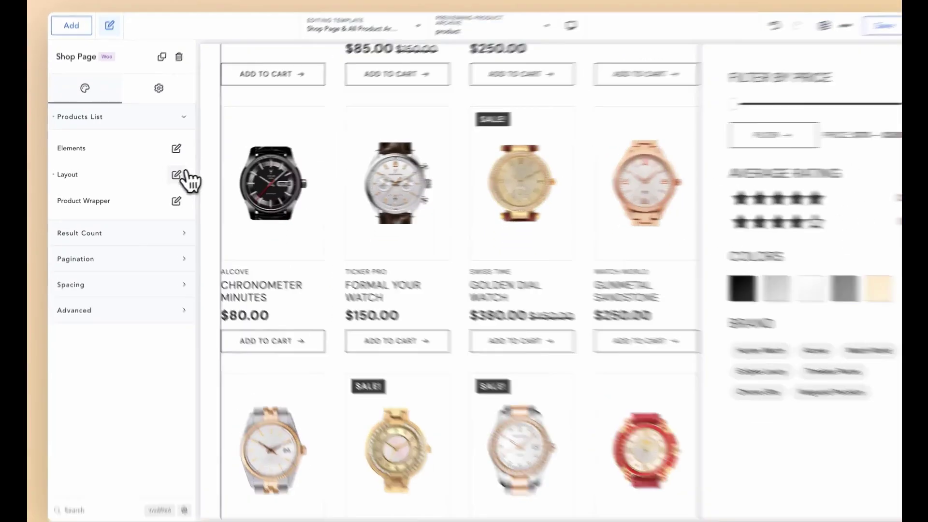
# Show 3 products per row and adjust the hero image height
pyautogui.click(170, 175)
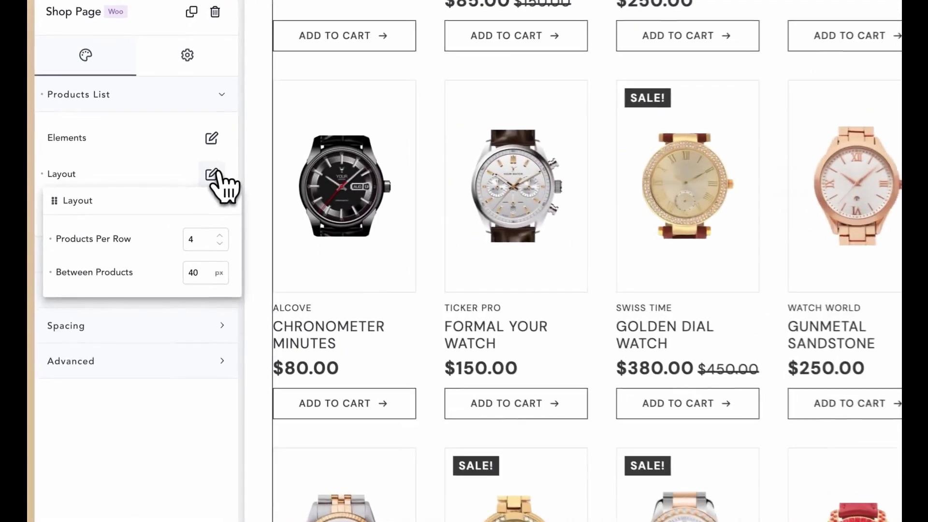
pyautogui.click(175, 221)
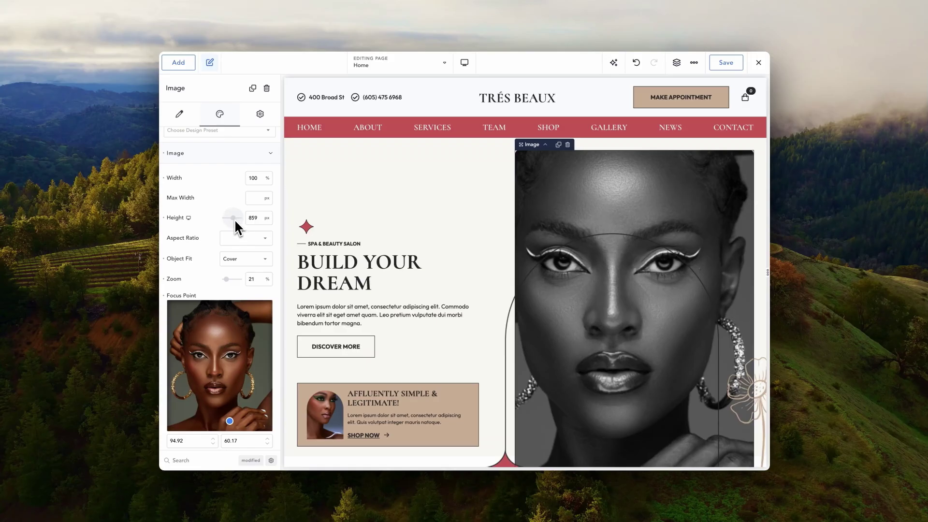
pyautogui.moveTo(234, 219); pyautogui.dragTo(213, 216)
pyautogui.moveTo(225, 279); pyautogui.dragTo(204, 281)
# Round the image's top corners into an arch
pyautogui.scroll(-4, 222, 304)
pyautogui.scroll(-1, 222, 303)
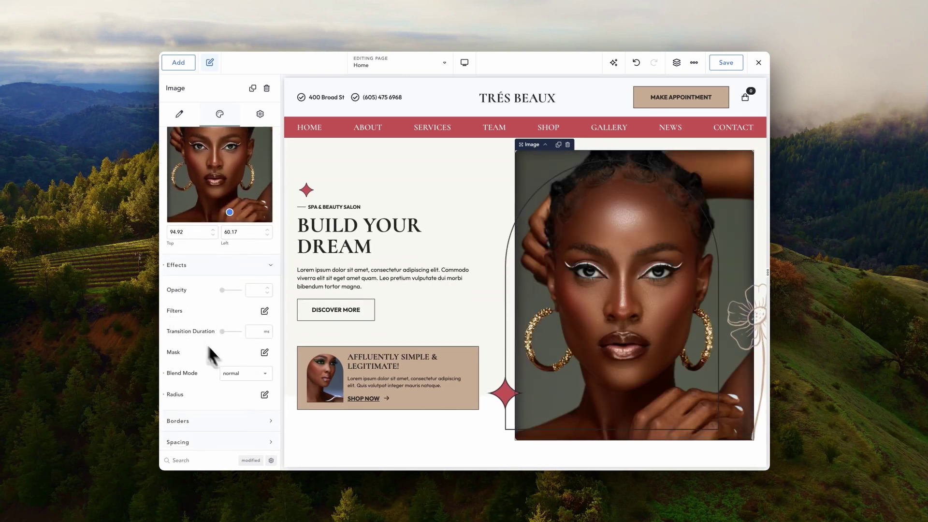
pyautogui.click(262, 394)
pyautogui.moveTo(227, 432); pyautogui.dragTo(251, 433)
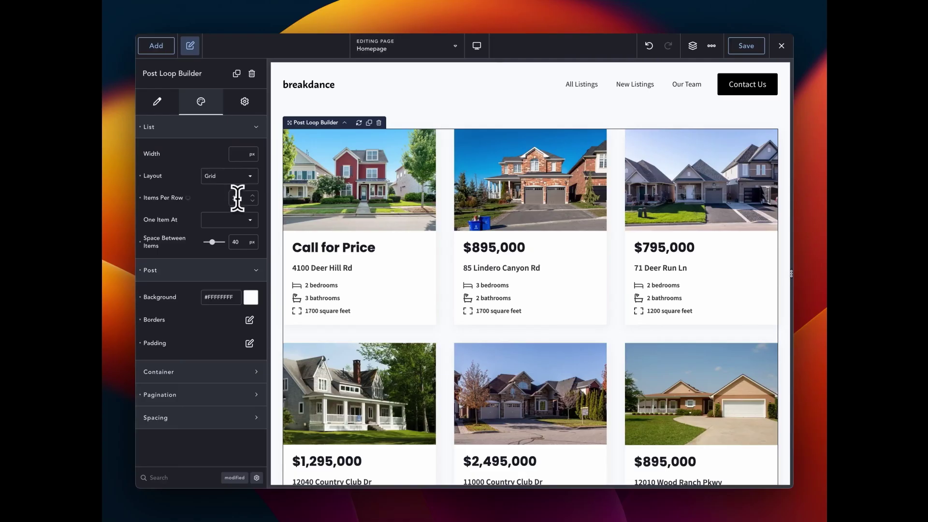
pyautogui.write('2')
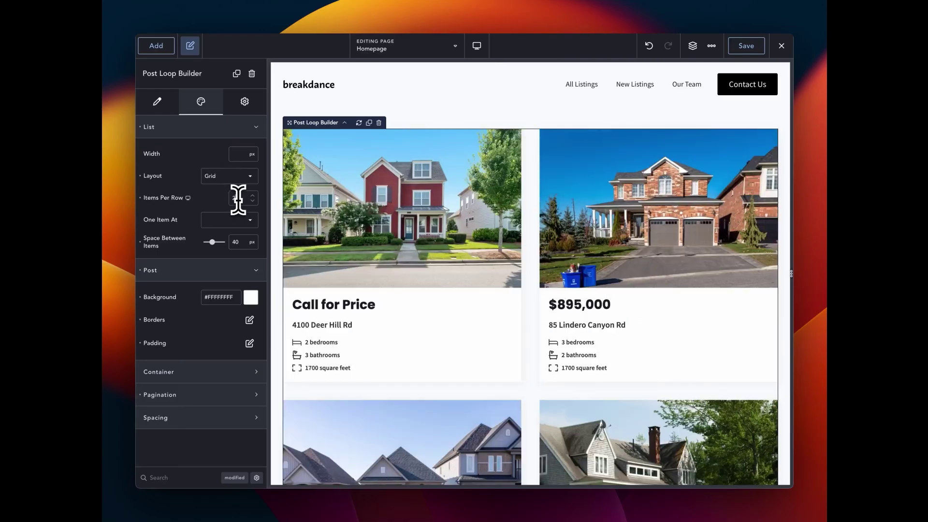
# Set the listings loop to 3 per row in a Slider layout and preview two slides
pyautogui.press('Up')
pyautogui.press('Up')
pyautogui.press('Down')
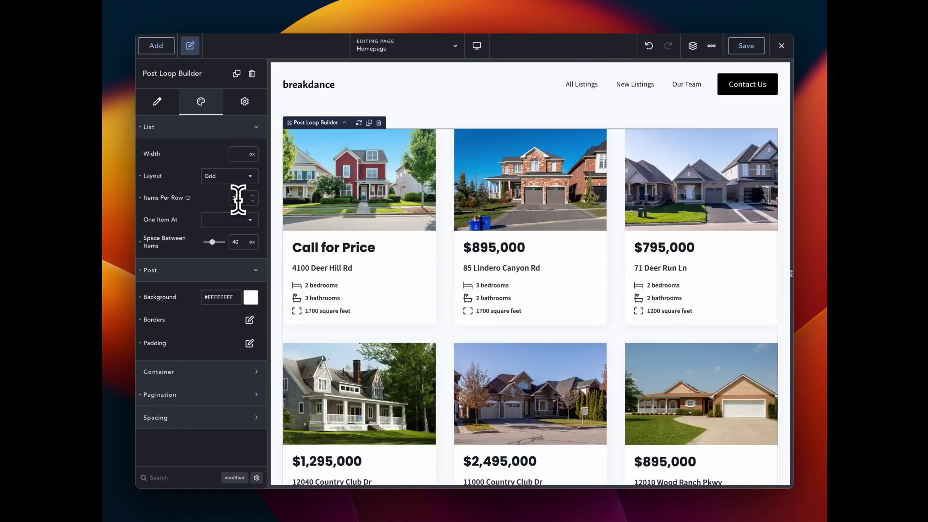
pyautogui.click(235, 179)
pyautogui.click(232, 202)
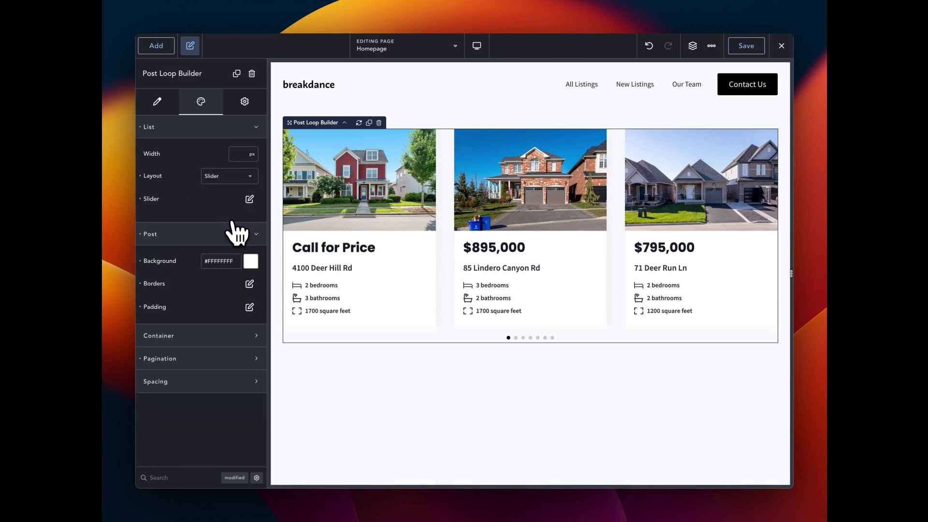
pyautogui.click(515, 338)
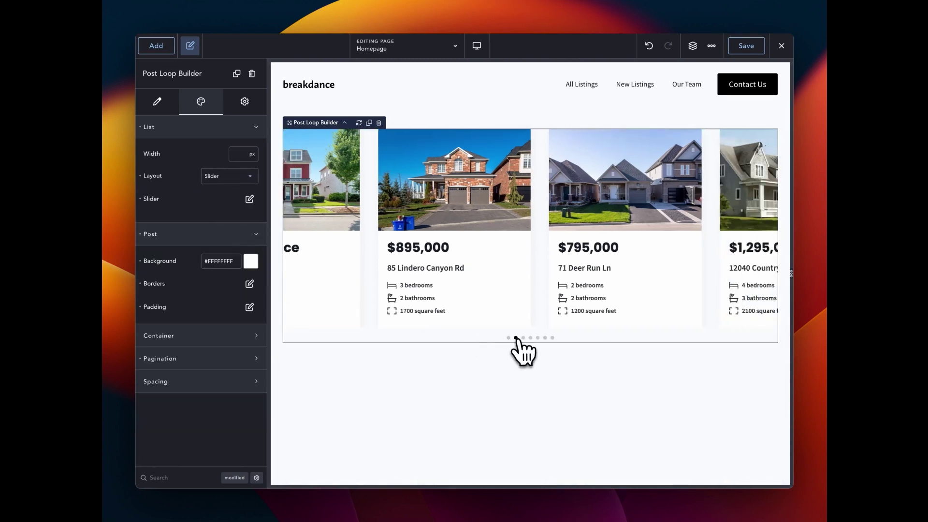
pyautogui.click(523, 338)
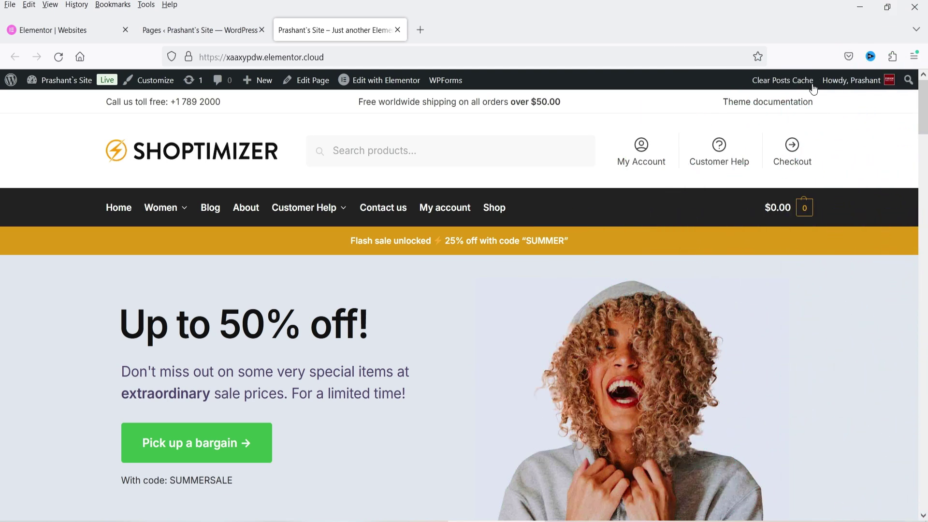
# Search Add New Plugin for 'yith request a quote'
pyautogui.hotkey('ctrl', 'pageup')
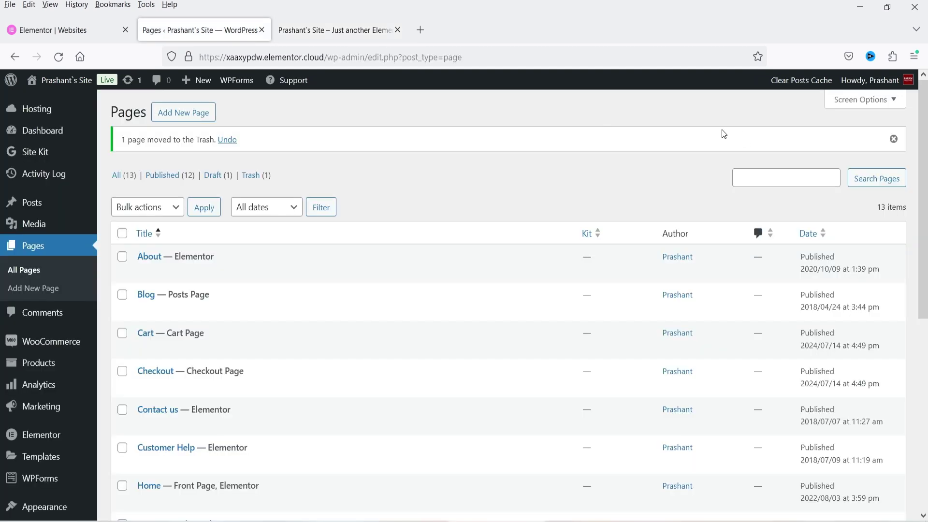
pyautogui.scroll(-3, 35, 371)
pyautogui.moveTo(35, 387)
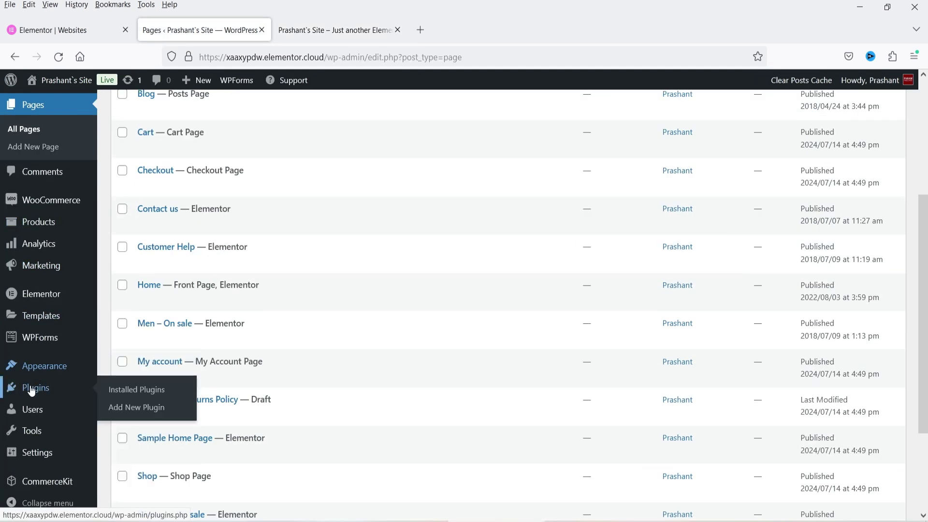
pyautogui.click(123, 409)
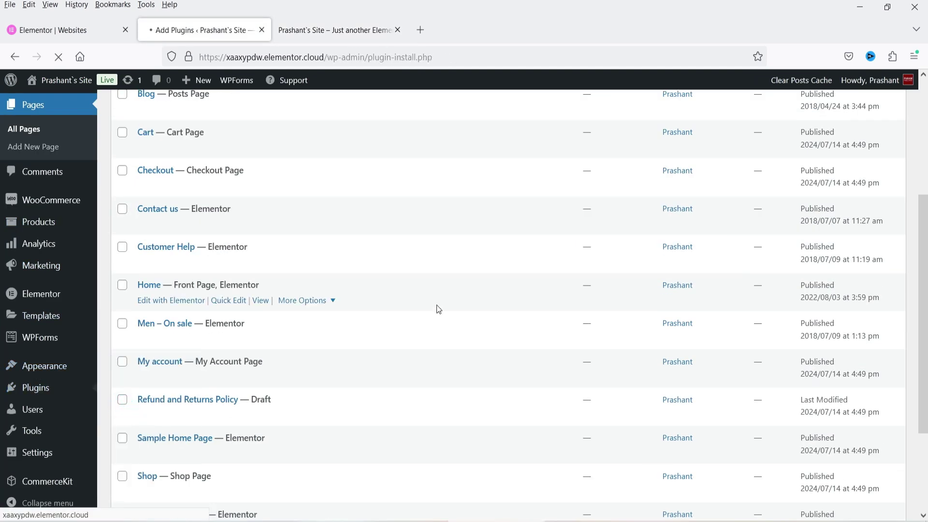
pyautogui.click(769, 148)
pyautogui.write('yith request a quote')
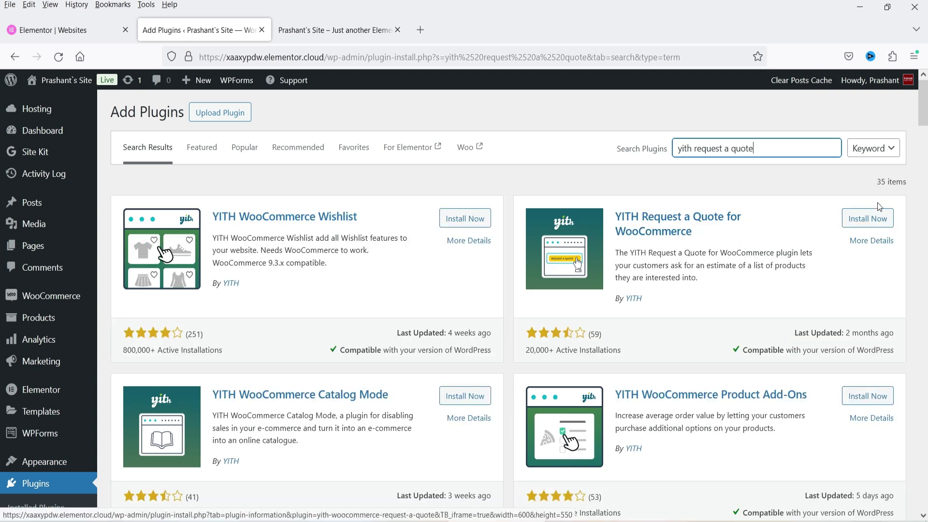
# Install and activate YITH Request a Quote for WooCommerce
pyautogui.click(868, 220)
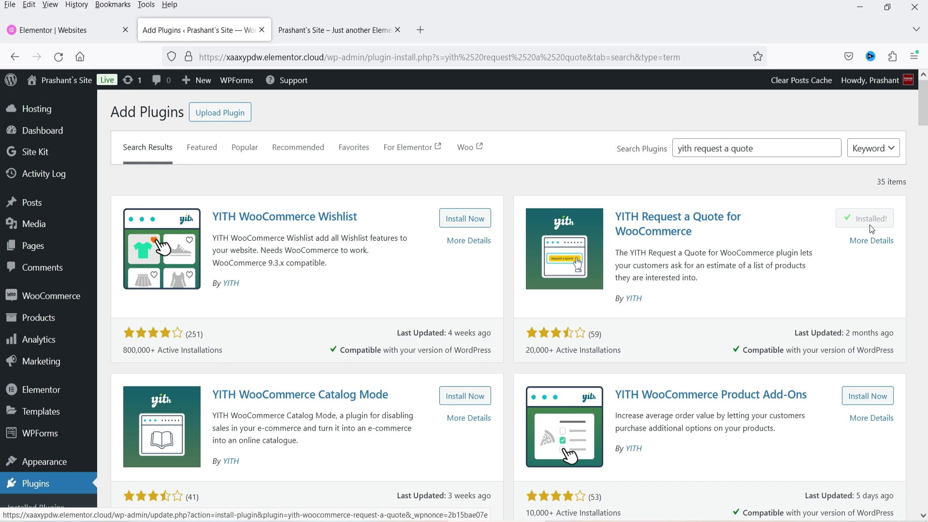
pyautogui.click(870, 227)
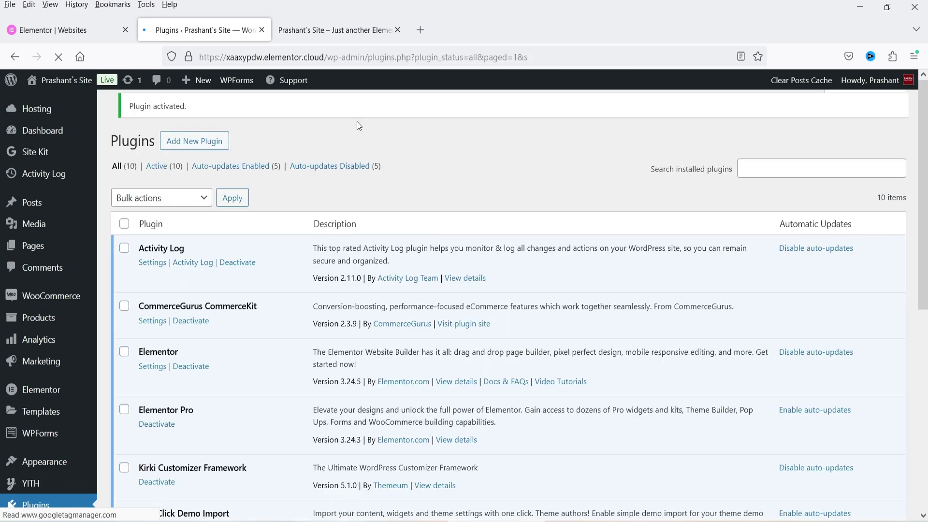
pyautogui.scroll(-3, 779, 187)
pyautogui.moveTo(29, 357)
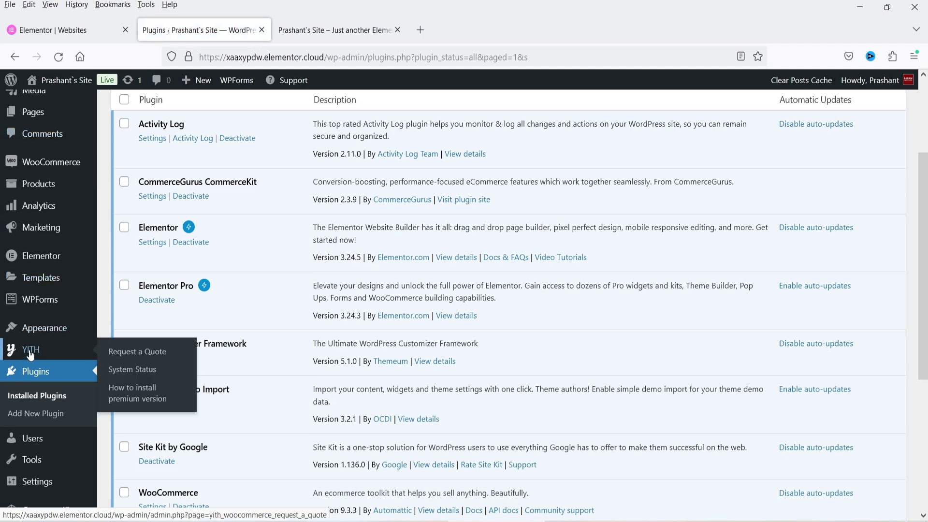
# Open the YITH Request a Quote General Options and scroll through them
pyautogui.click(137, 360)
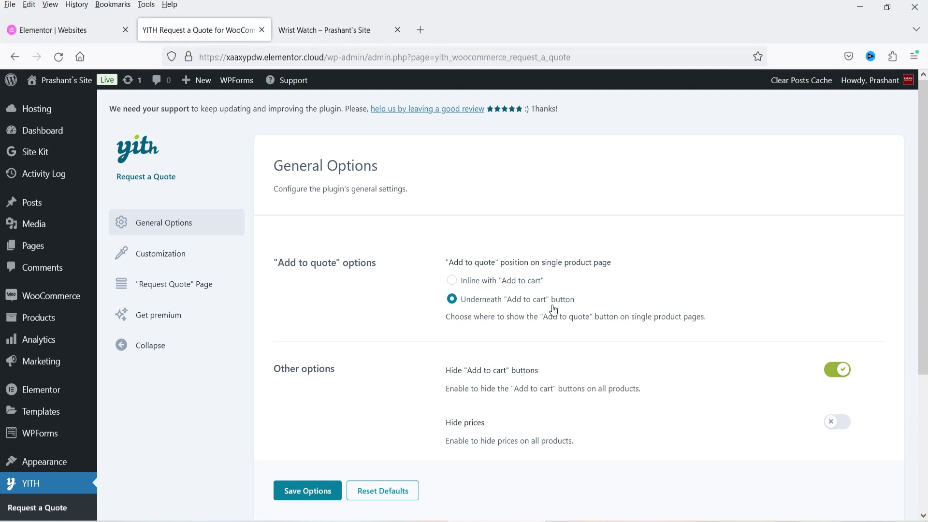
pyautogui.scroll(-3, 578, 314)
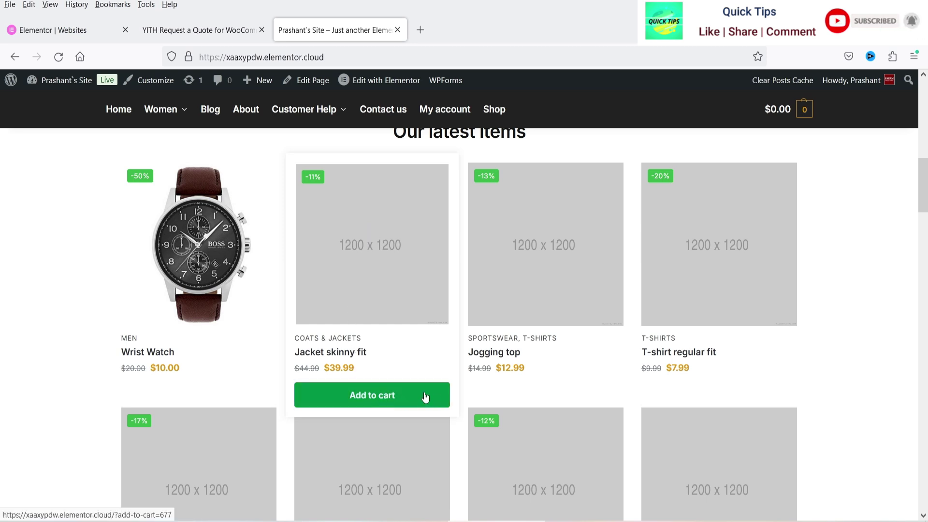
# Open Jacket skinny fit and scroll to its Add to cart and Add to quote buttons
pyautogui.click(398, 261)
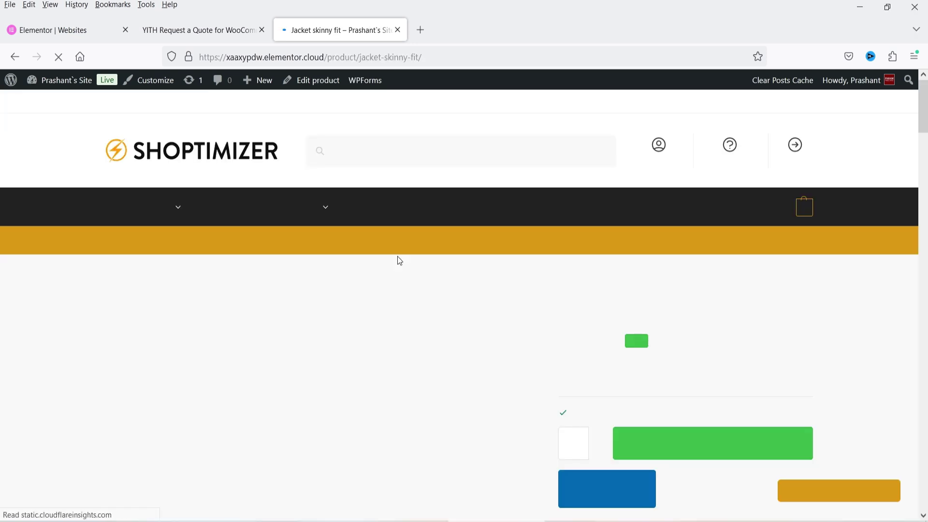
pyautogui.scroll(-2, 675, 373)
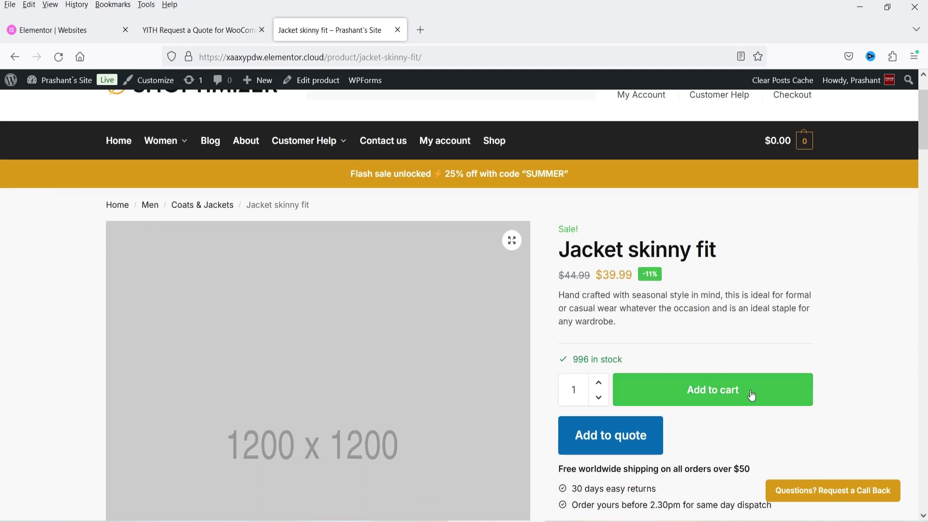
pyautogui.scroll(-3, 665, 451)
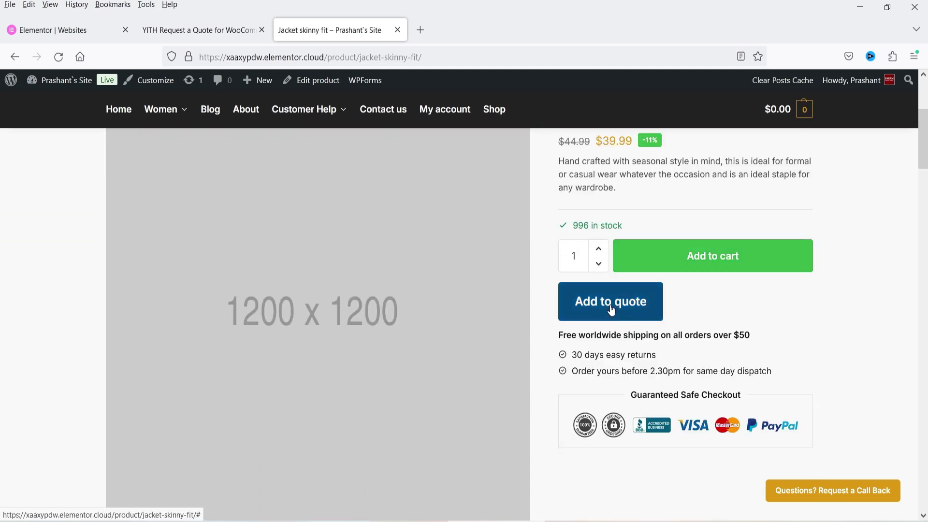
# Compare the jacket page with the quote plugin settings, ending on the product page
pyautogui.click(193, 30)
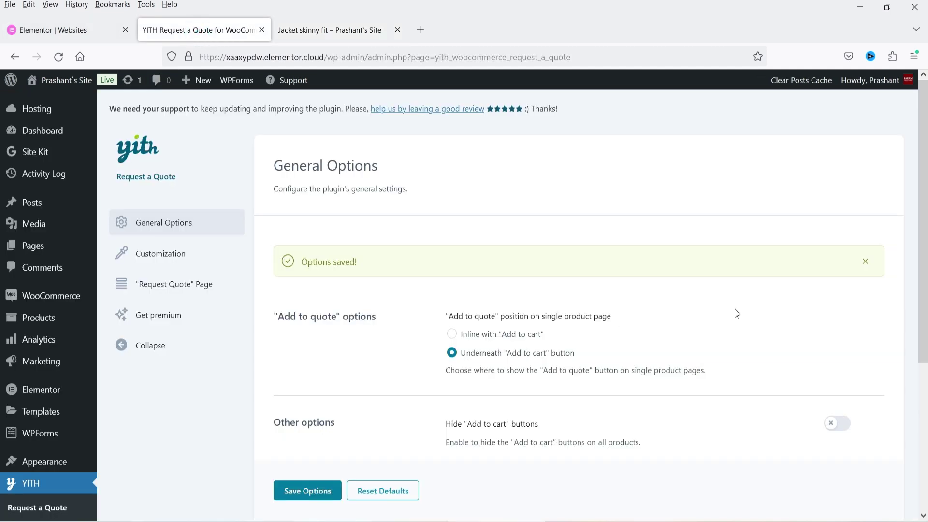
pyautogui.hotkey('ctrl', 'Tab')
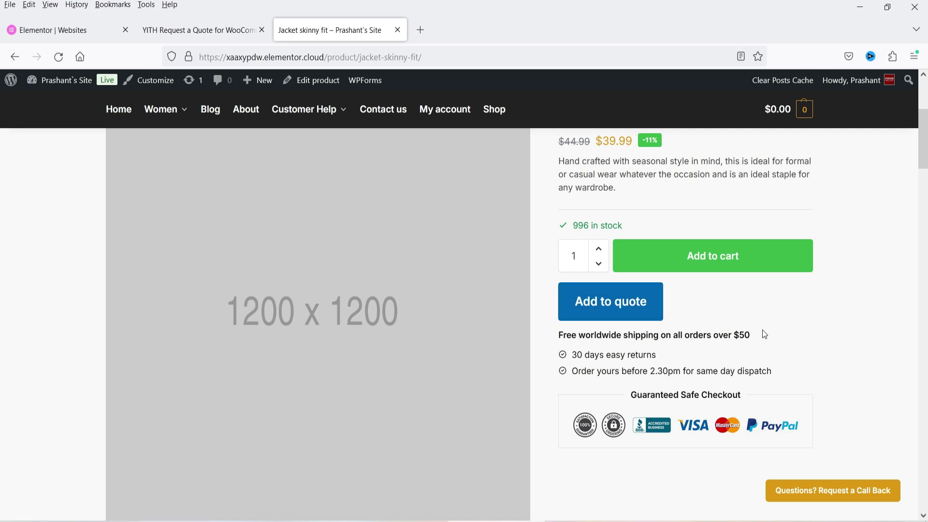
pyautogui.click(184, 30)
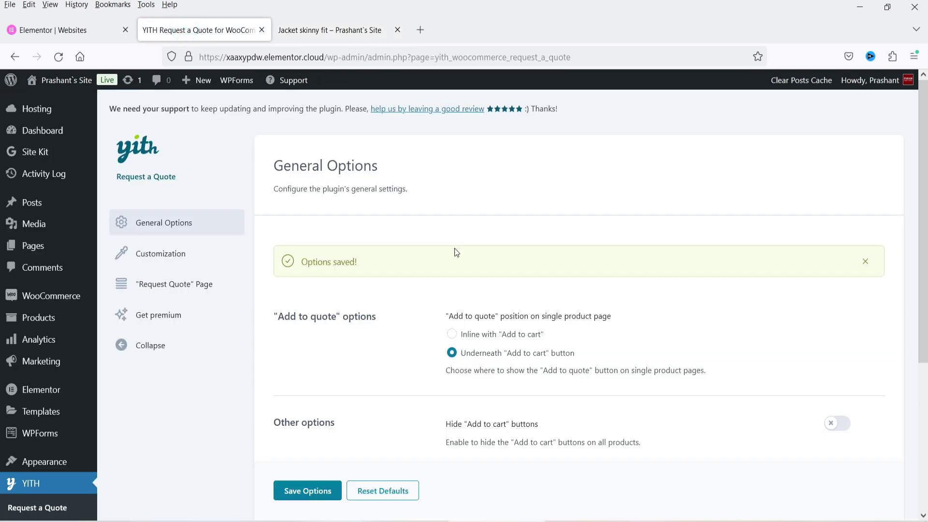
pyautogui.scroll(-4, 618, 254)
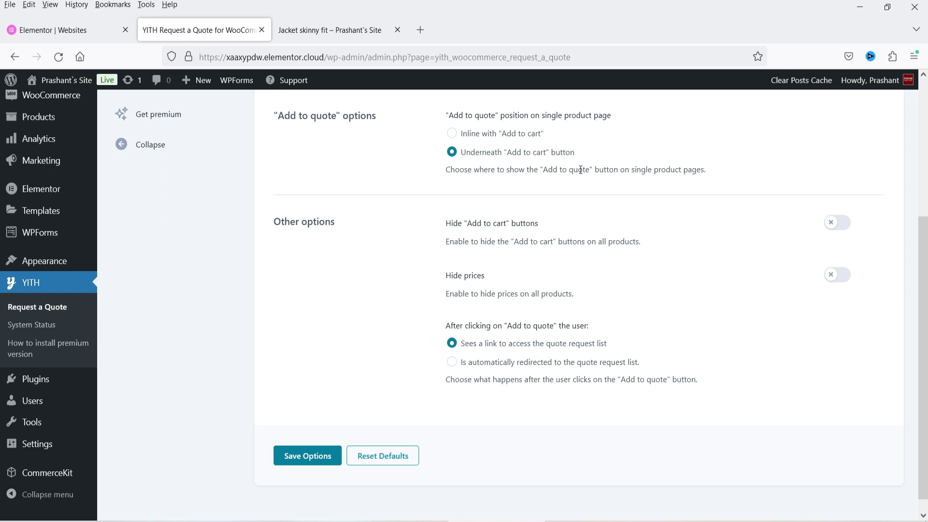
pyautogui.hotkey('ctrl', 'Tab')
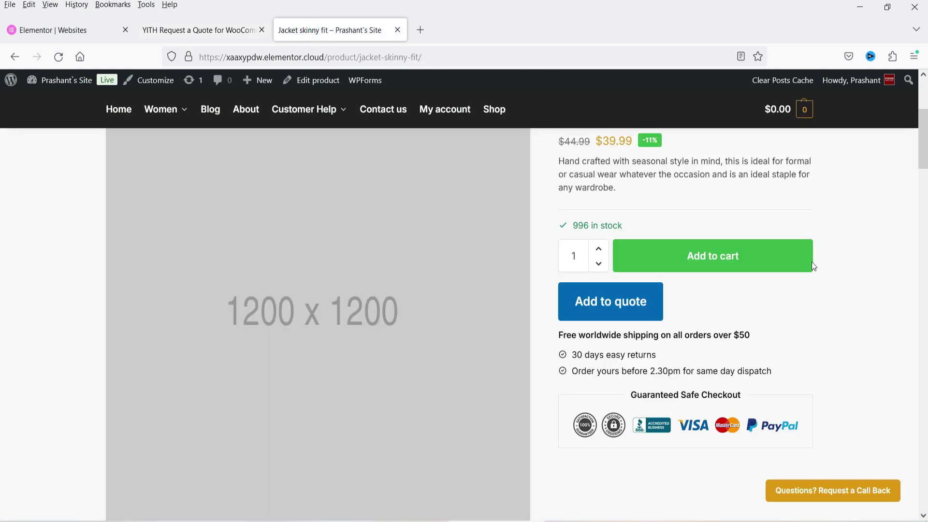
# Enable Hide 'Add to cart' buttons and Hide prices for all products and save the options
pyautogui.click(203, 30)
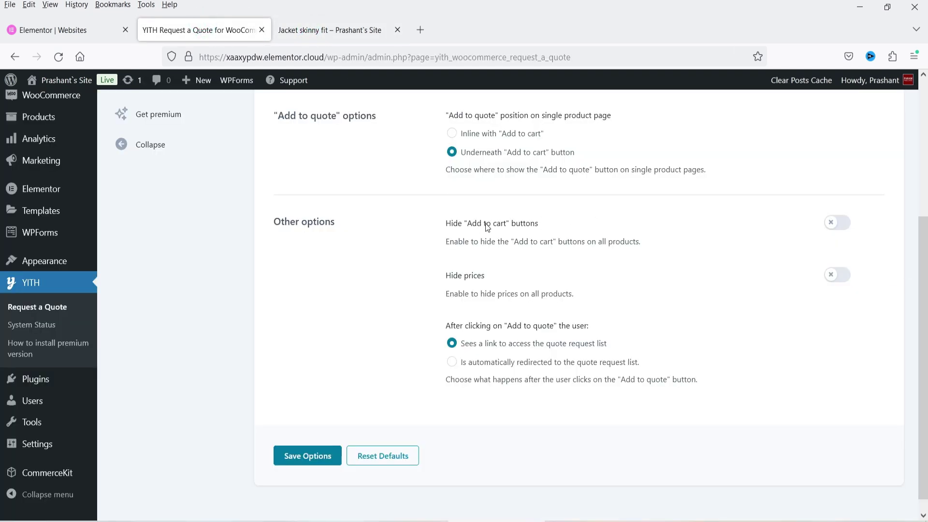
pyautogui.click(831, 224)
pyautogui.click(837, 280)
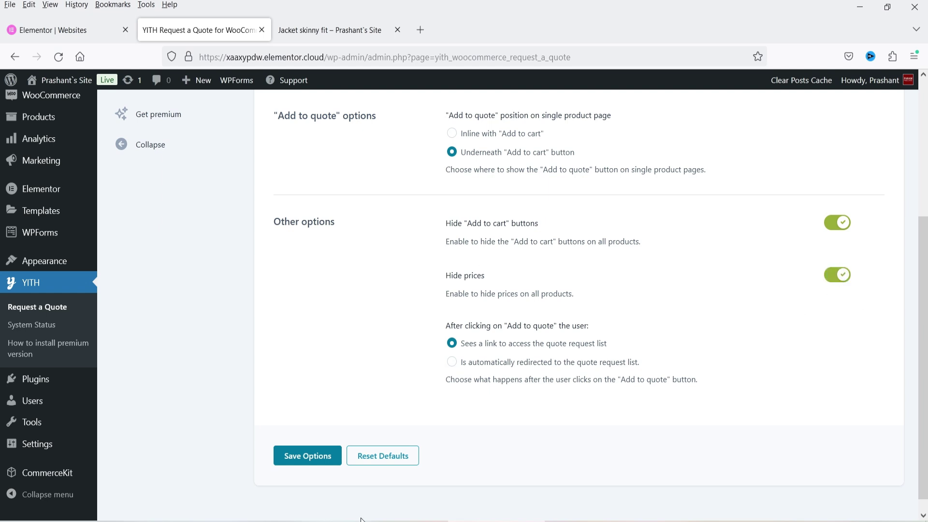
pyautogui.click(306, 463)
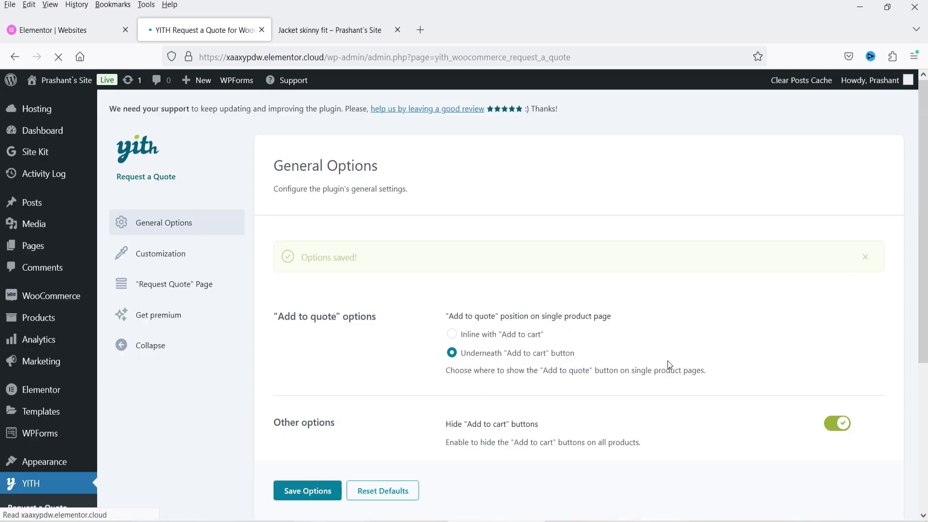
pyautogui.click(323, 32)
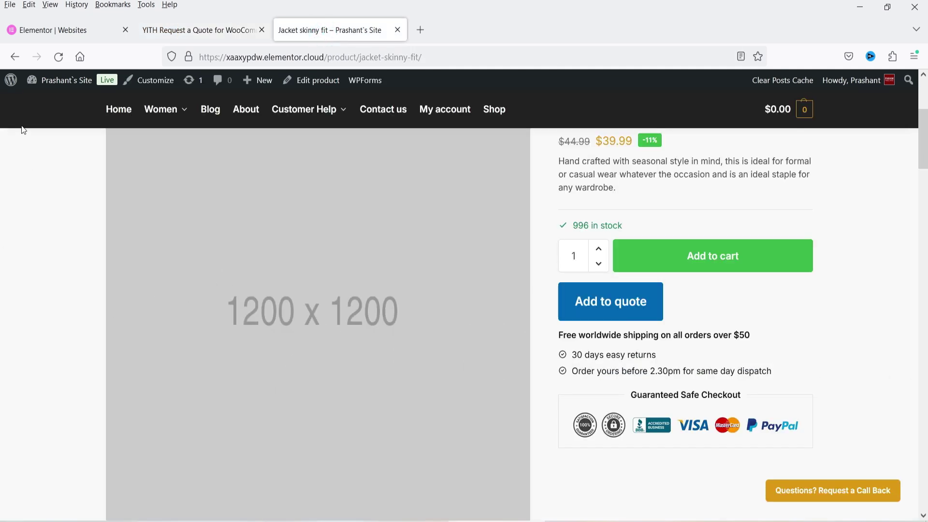
# Reload Jacket skinny fit to confirm its price and Add to cart are gone
pyautogui.click(58, 57)
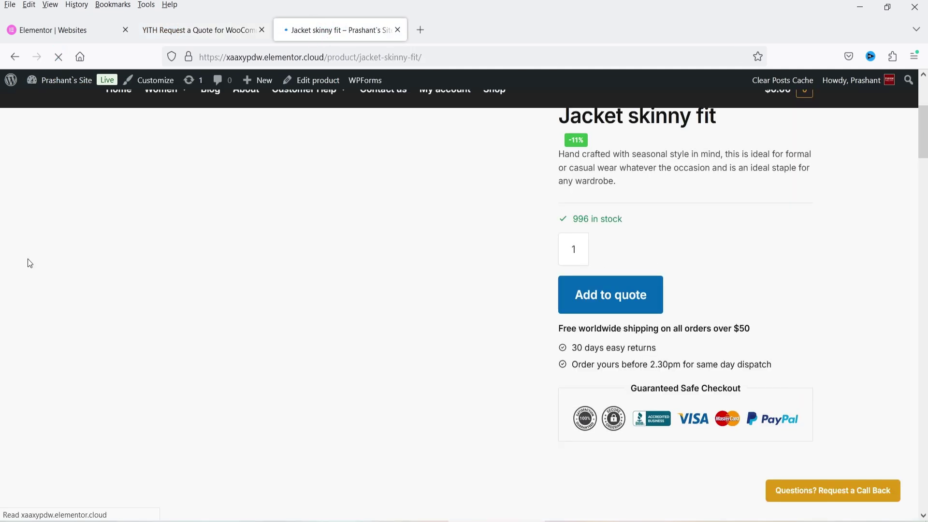
pyautogui.scroll(3, 775, 204)
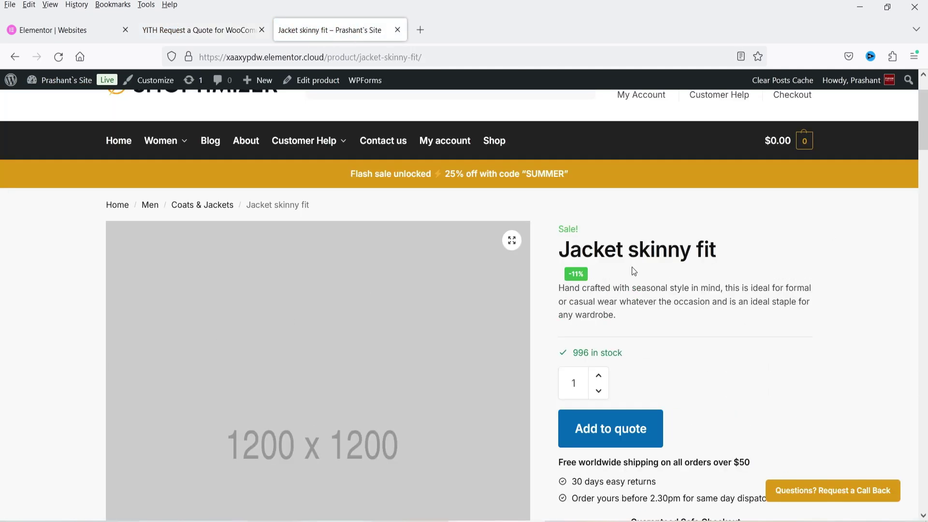
pyautogui.scroll(-4, 651, 276)
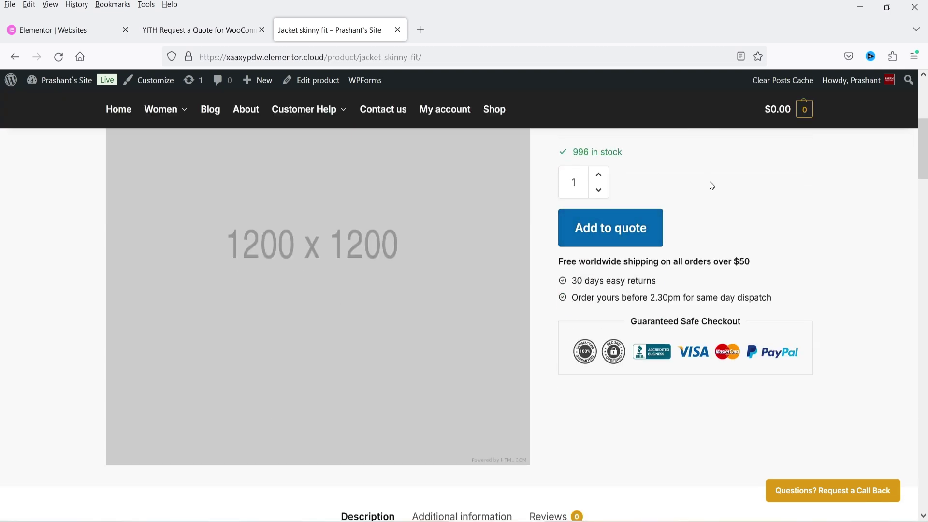
pyautogui.scroll(5, 841, 238)
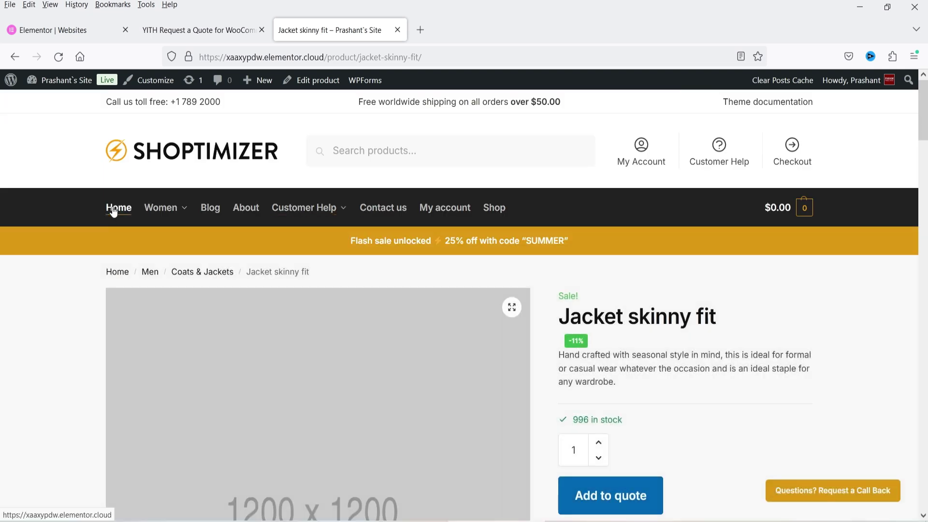
# Open the Home page in a new tab and review the product grid
pyautogui.rightClick(113, 212)
pyautogui.click(146, 222)
pyautogui.click(455, 29)
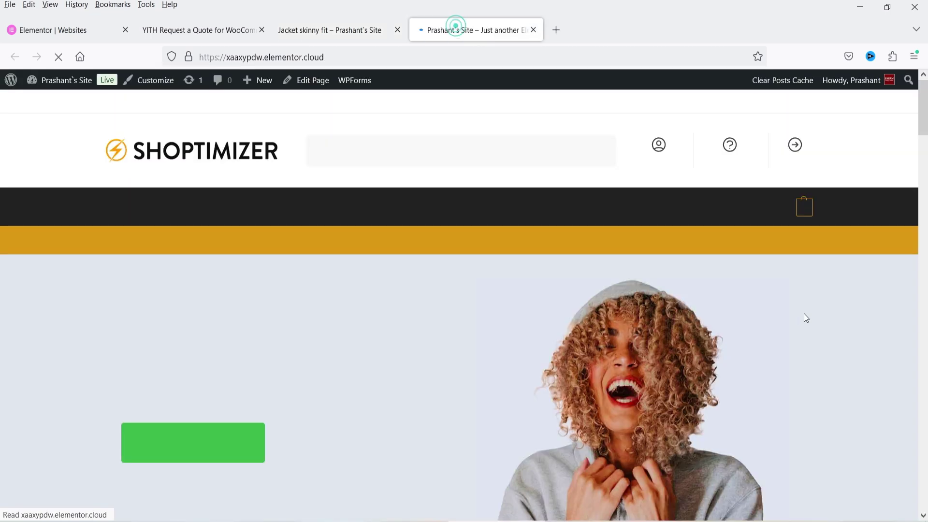
pyautogui.scroll(-8, 793, 314)
pyautogui.scroll(-5, 770, 318)
pyautogui.scroll(1, 174, 201)
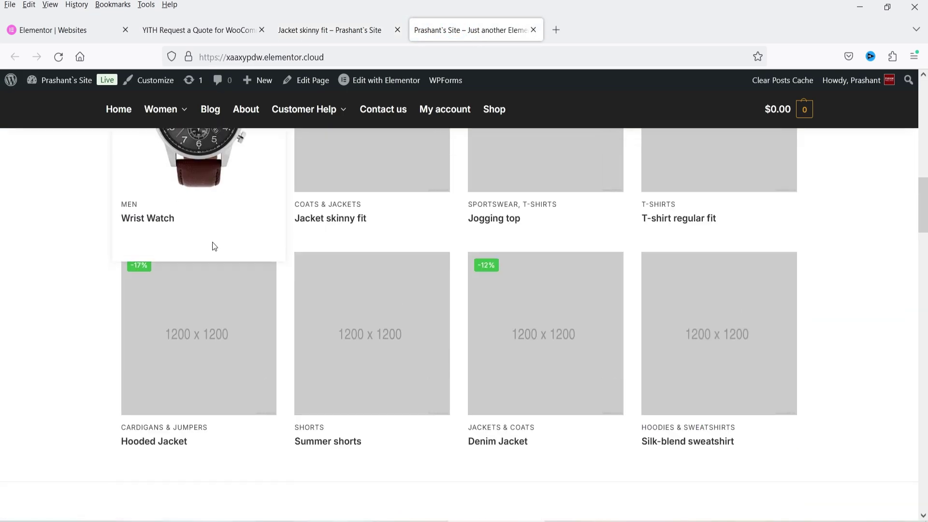
pyautogui.scroll(1, 214, 246)
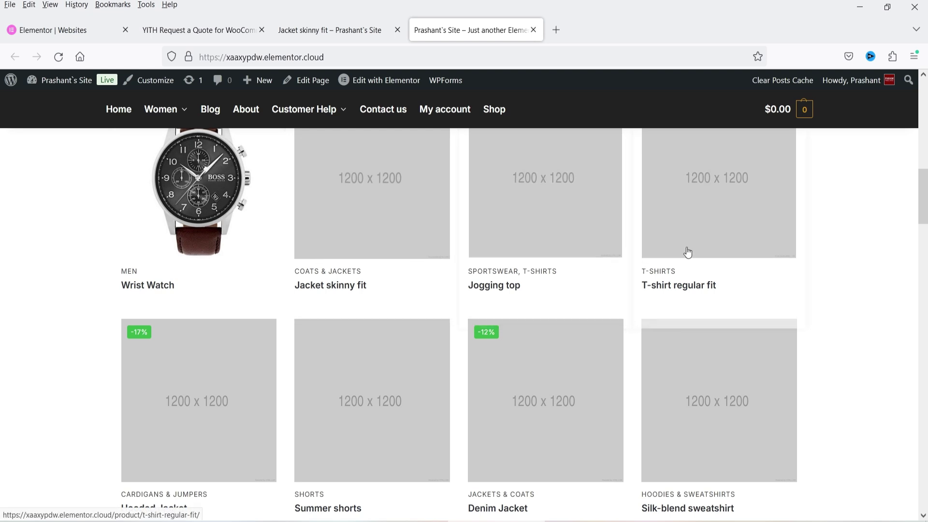
# Recheck the Request a Quote settings, then return to the storefront tabs
pyautogui.click(198, 30)
pyautogui.scroll(-1, 702, 369)
pyautogui.scroll(-1, 702, 369)
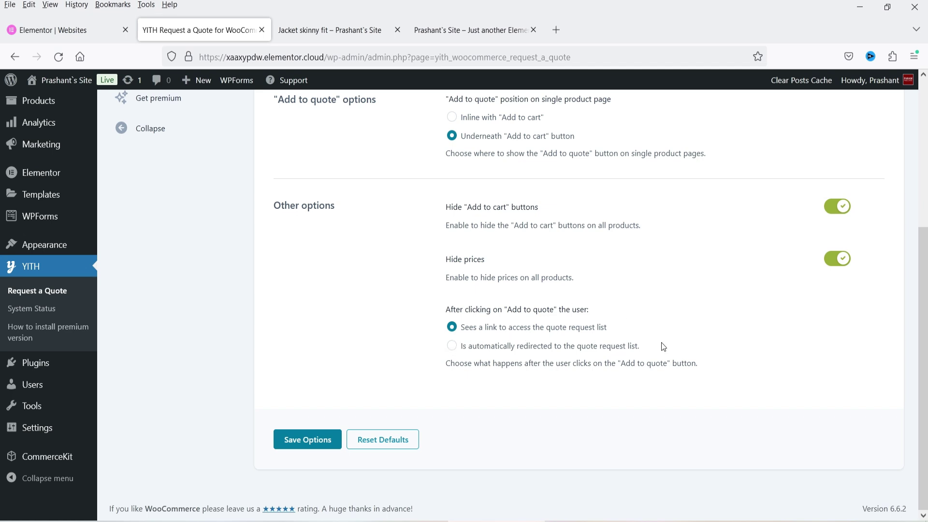
pyautogui.click(468, 30)
# Open the quote request list from Jacket skinny fit and review its items
pyautogui.click(333, 30)
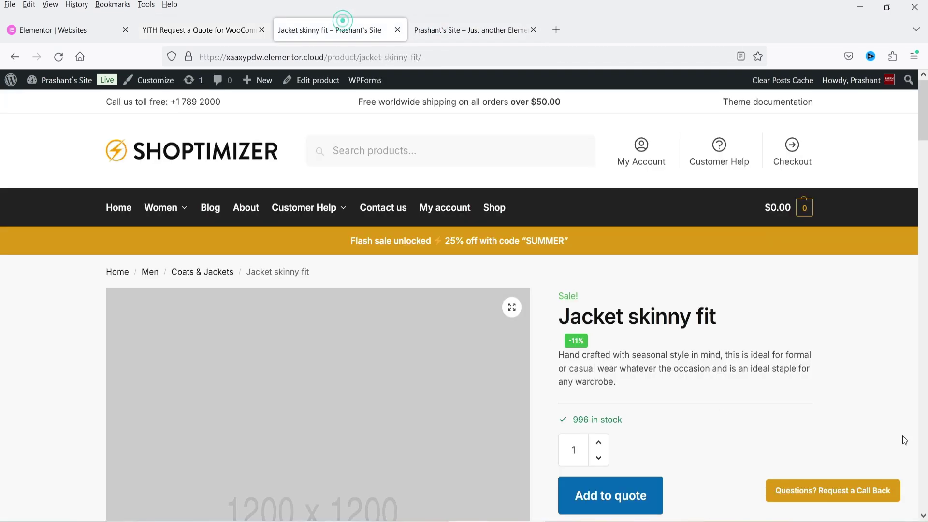
pyautogui.scroll(-4, 784, 363)
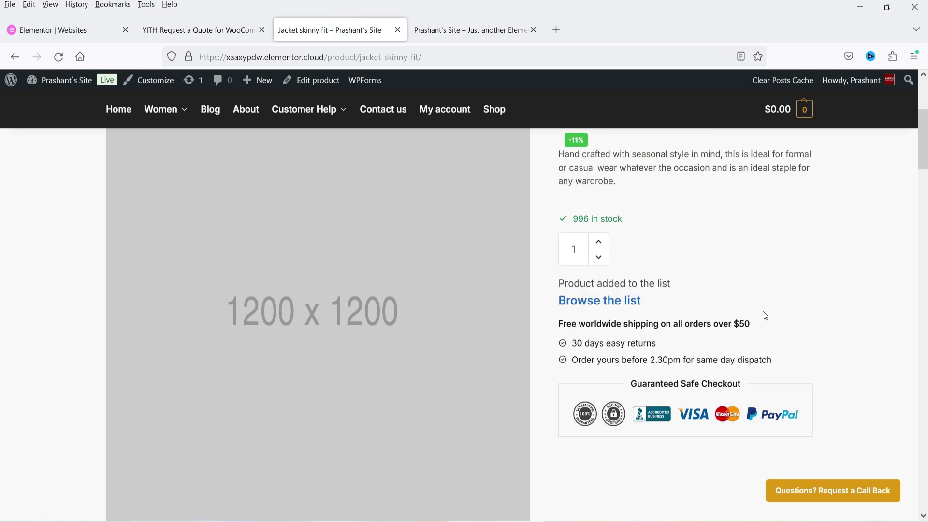
pyautogui.click(618, 303)
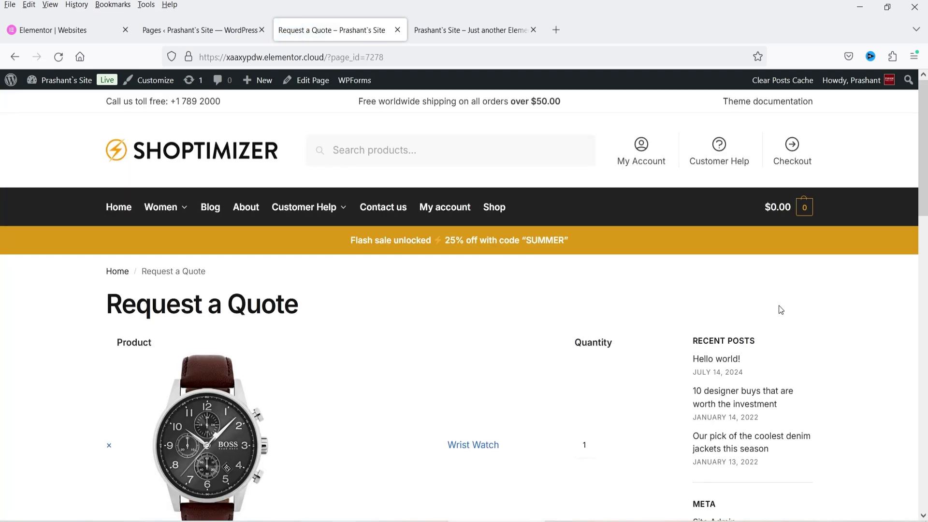
pyautogui.scroll(-5, 780, 310)
pyautogui.scroll(4, 503, 364)
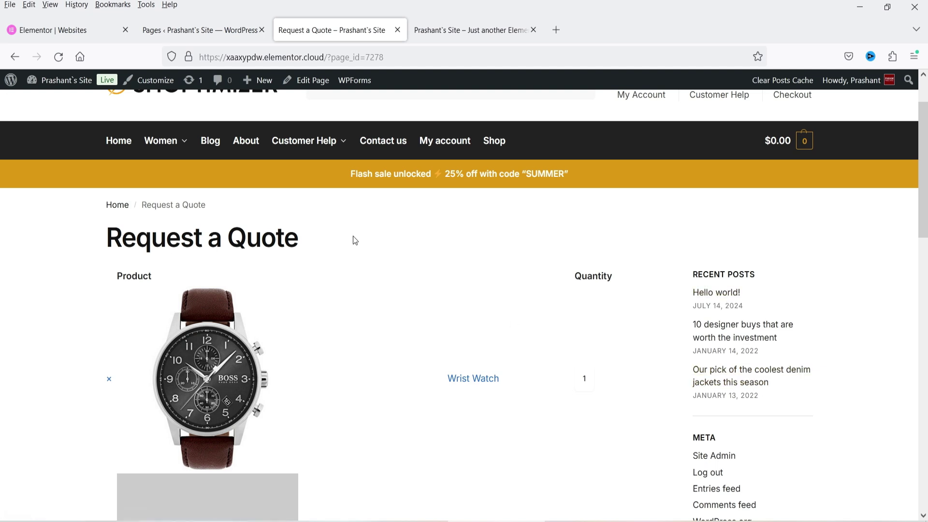
pyautogui.scroll(-4, 573, 306)
pyautogui.scroll(-3, 519, 267)
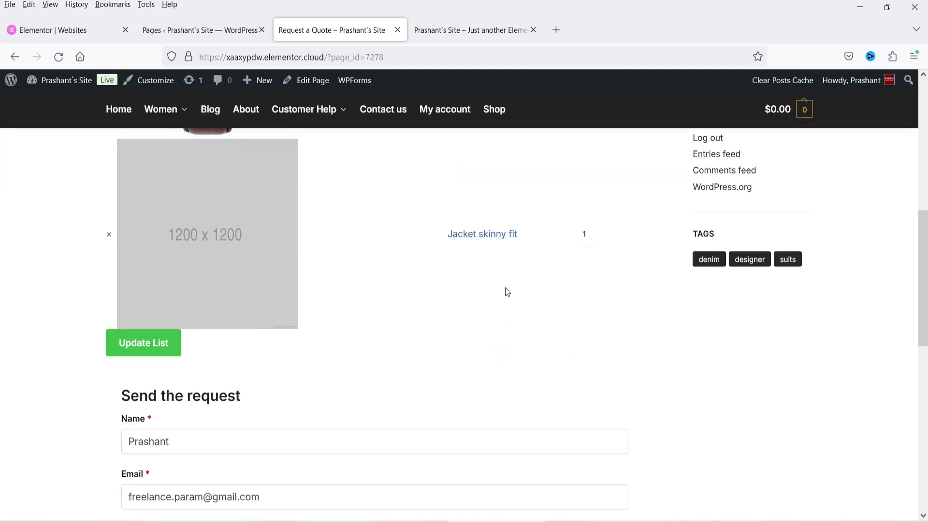
pyautogui.scroll(3, 484, 252)
pyautogui.scroll(-2, 435, 236)
pyautogui.scroll(-4, 487, 311)
pyautogui.scroll(4, 264, 236)
pyautogui.scroll(3, 375, 307)
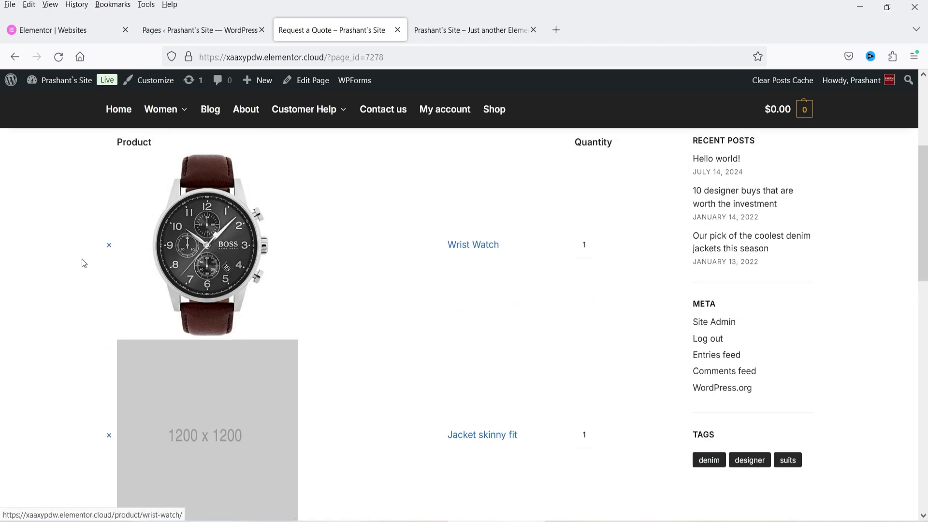
# Remove Wrist Watch, update the list, and scroll to the Send the request form
pyautogui.click(109, 246)
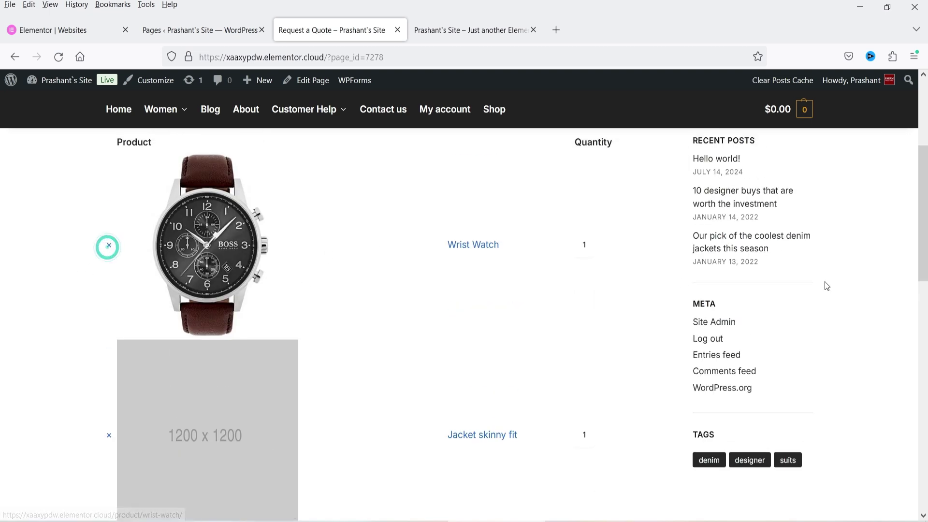
pyautogui.click(154, 355)
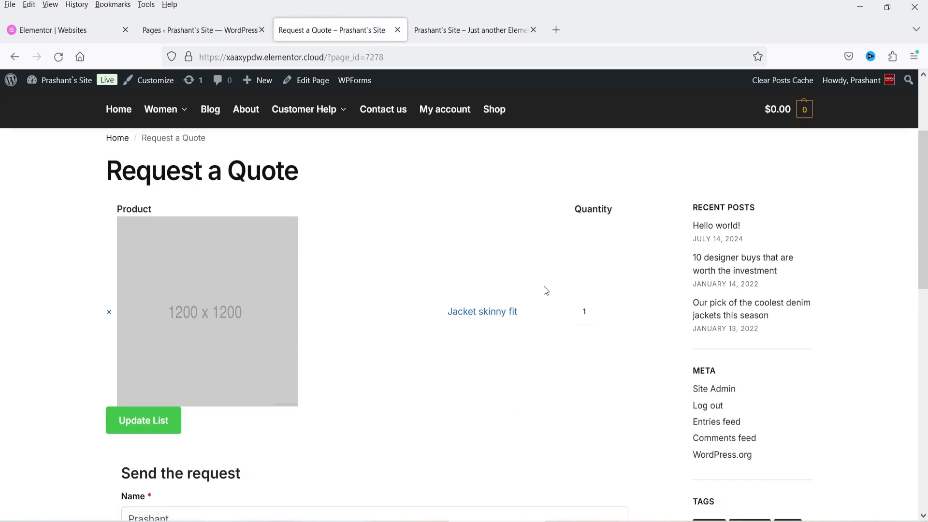
pyautogui.scroll(-2, 532, 281)
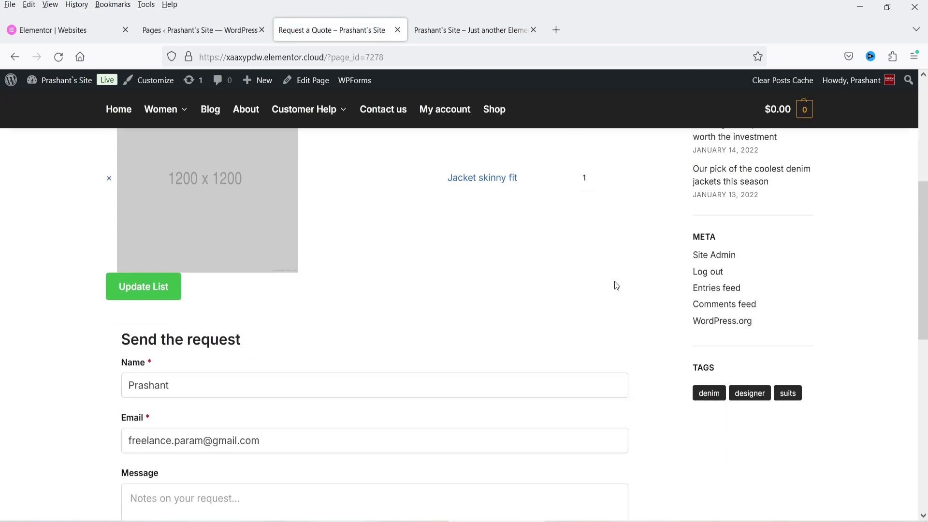
pyautogui.scroll(-4, 613, 284)
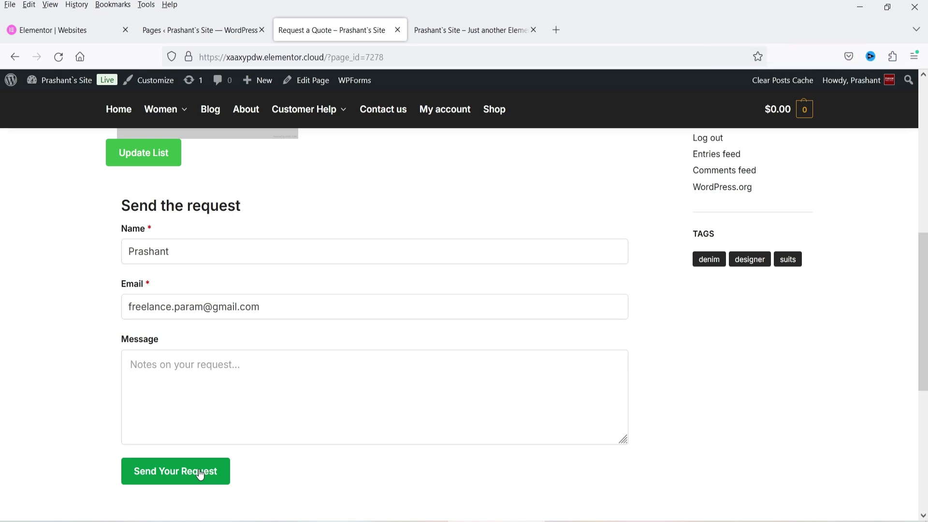
# Send the quote request with the message 'I need a Quote'
pyautogui.click(329, 384)
pyautogui.write('I')
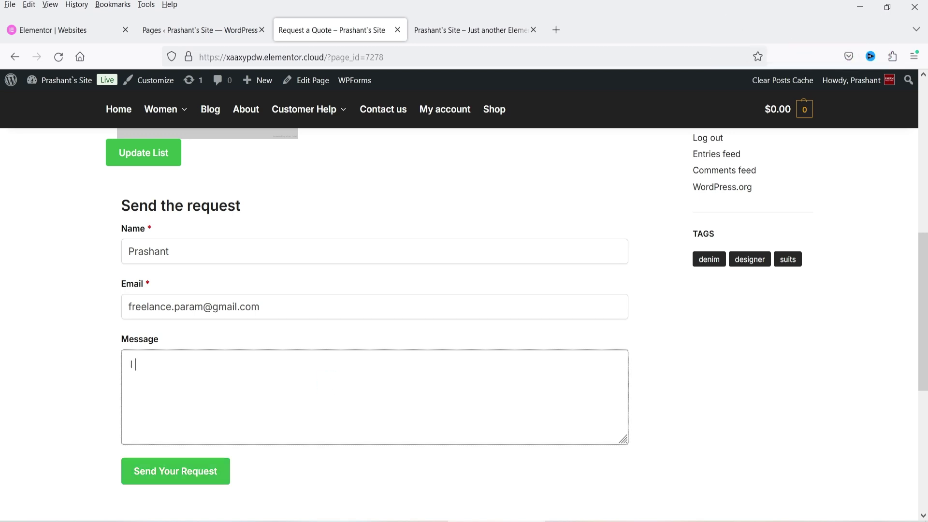
pyautogui.write(' need a Quote')
pyautogui.click(187, 475)
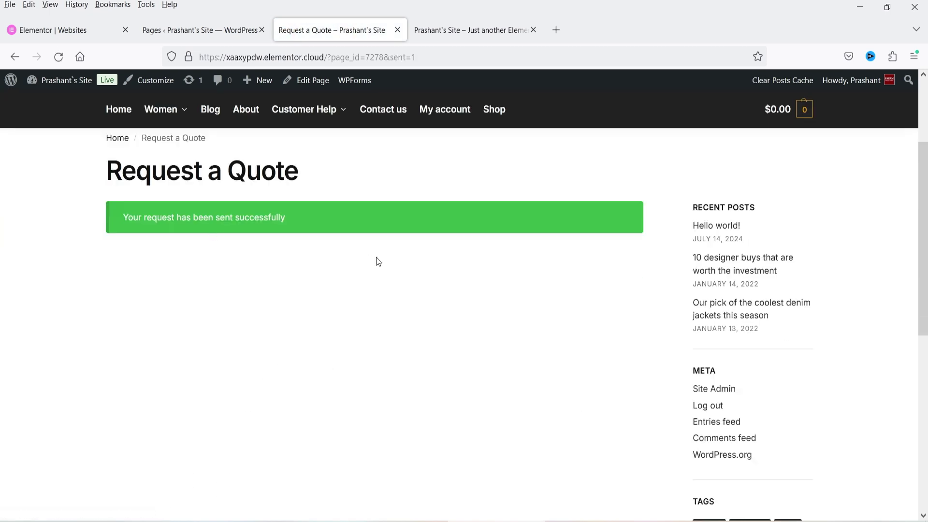
pyautogui.moveTo(303, 207)
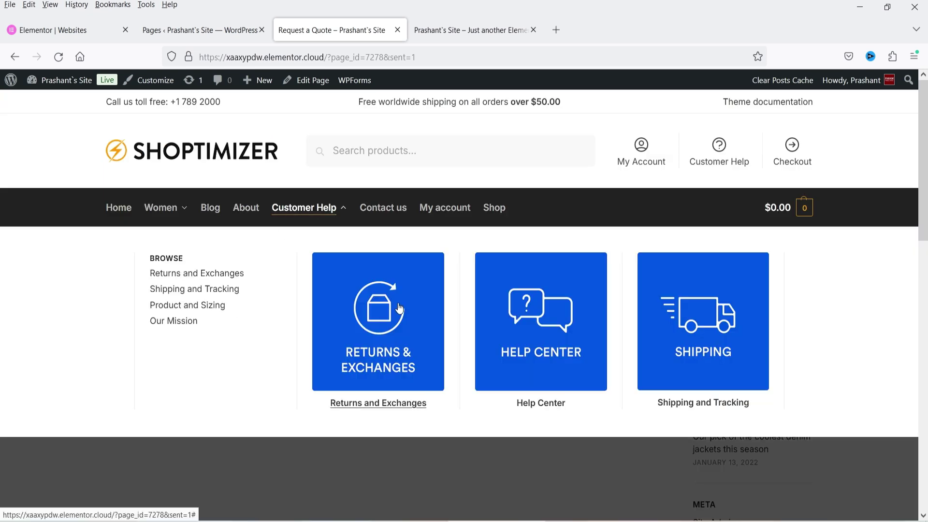
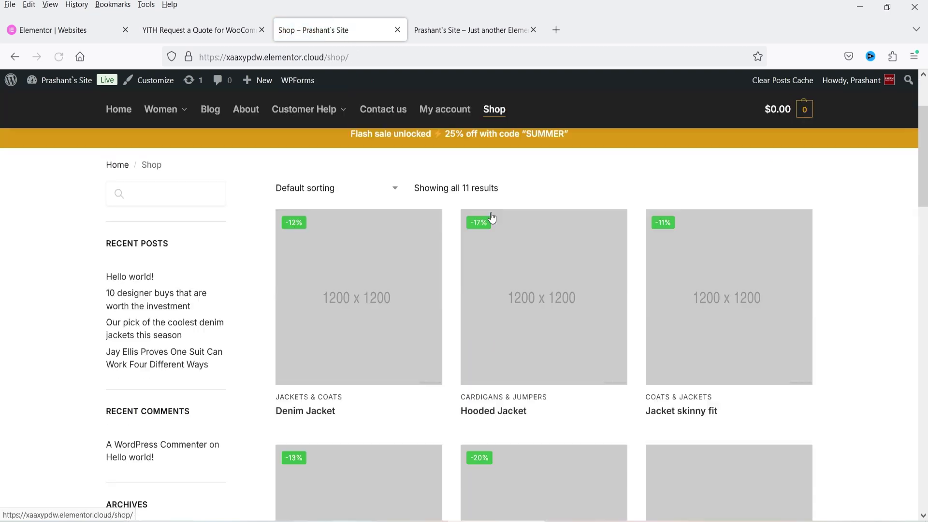
# Check the Denim Jacket page's Add to quote button, then return to the quote plugin's Labels settings
pyautogui.click(351, 314)
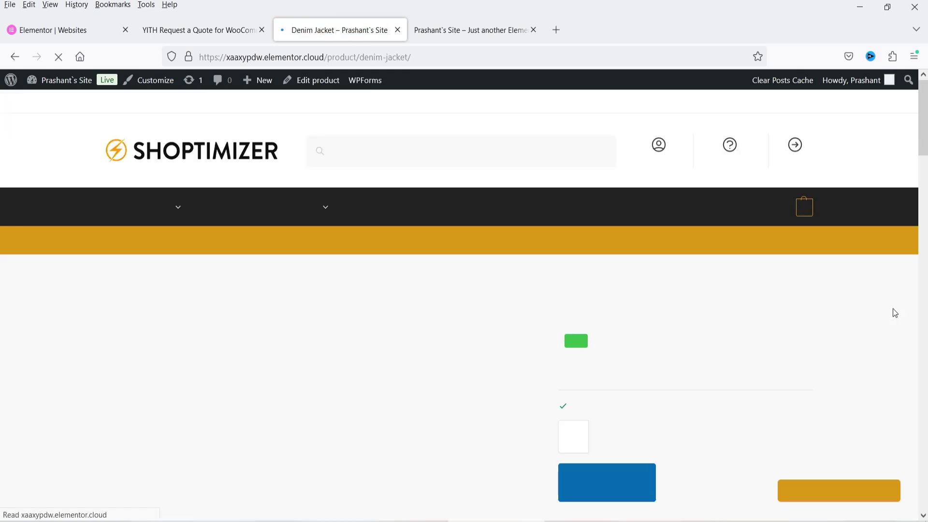
pyautogui.scroll(-3, 880, 297)
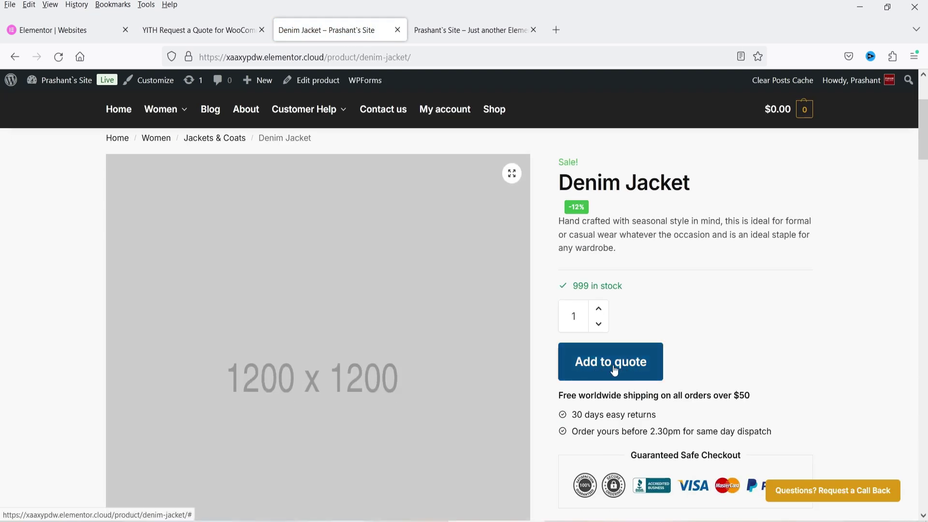
pyautogui.click(208, 33)
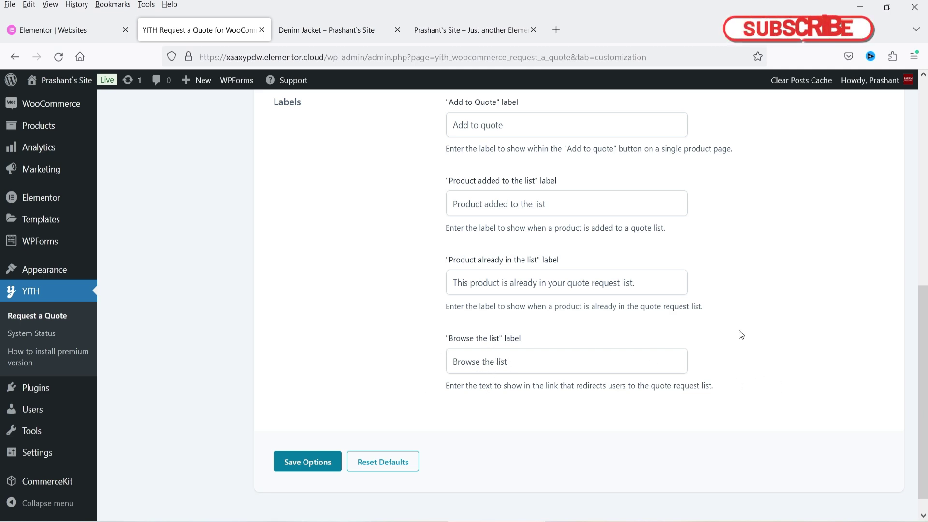
# In the Request Quote page settings, keep Request a Quote as the quote page
pyautogui.scroll(-1, 763, 308)
pyautogui.scroll(7, 426, 332)
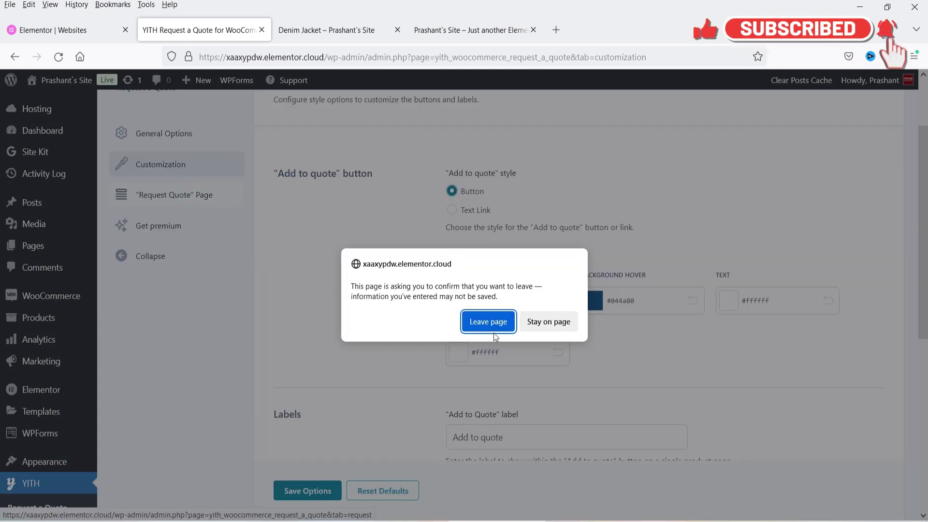
pyautogui.click(492, 330)
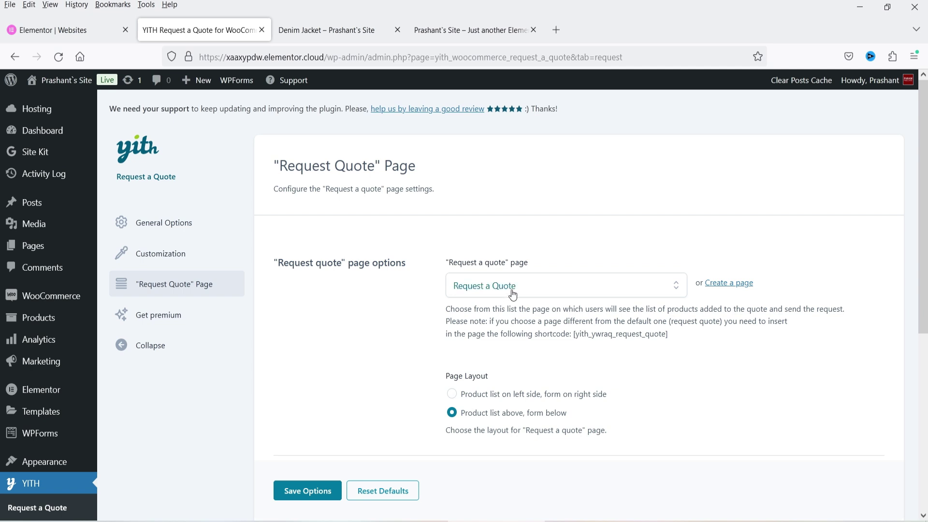
pyautogui.click(509, 291)
pyautogui.click(834, 387)
pyautogui.click(833, 387)
pyautogui.click(576, 286)
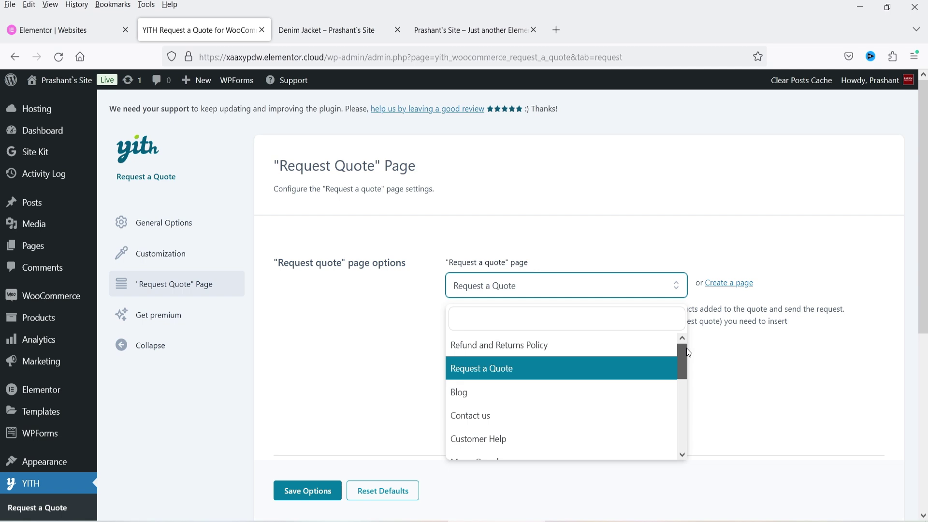
pyautogui.click(478, 374)
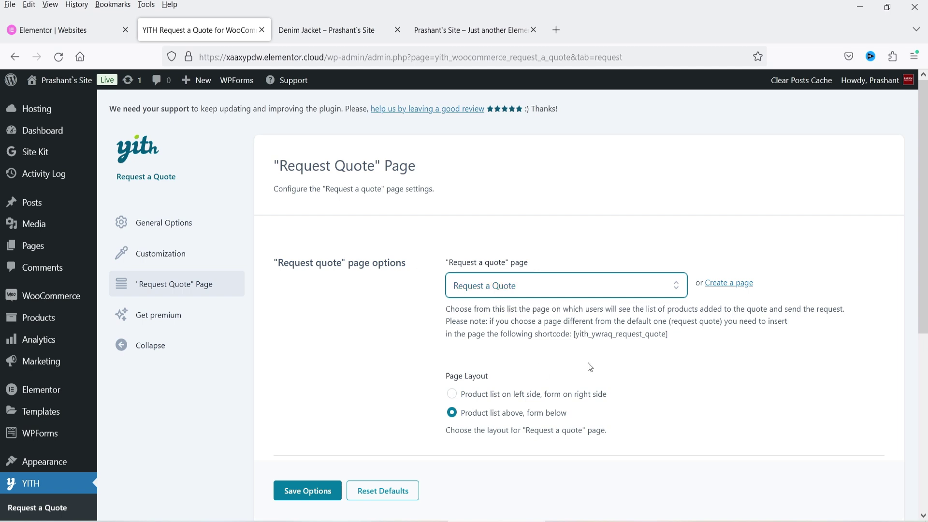
# Leave the Add Privacy Policy checkbox off and save the Request Quote page options
pyautogui.scroll(-3, 588, 363)
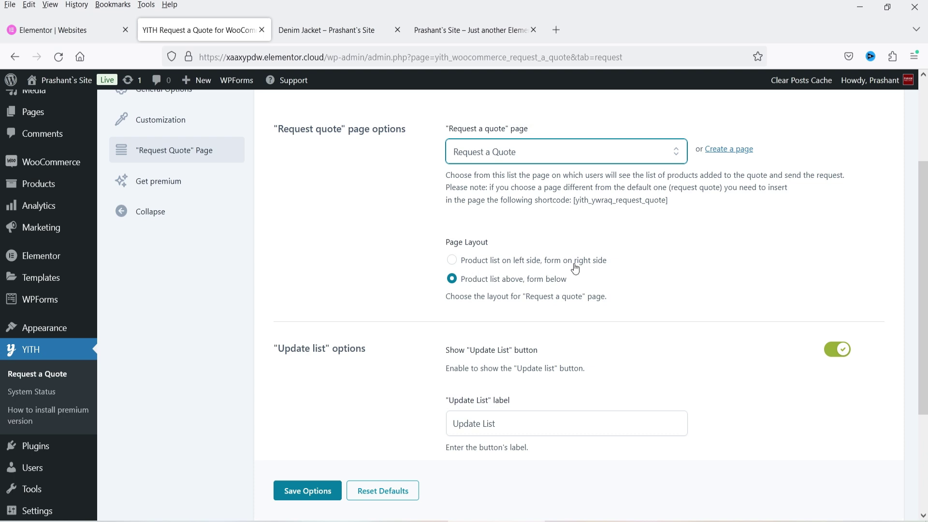
pyautogui.scroll(-3, 535, 317)
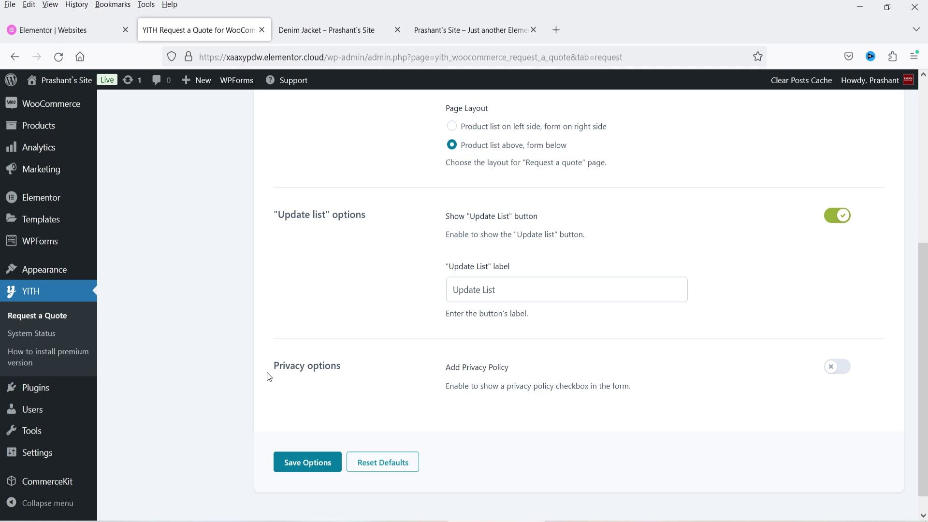
pyautogui.click(844, 366)
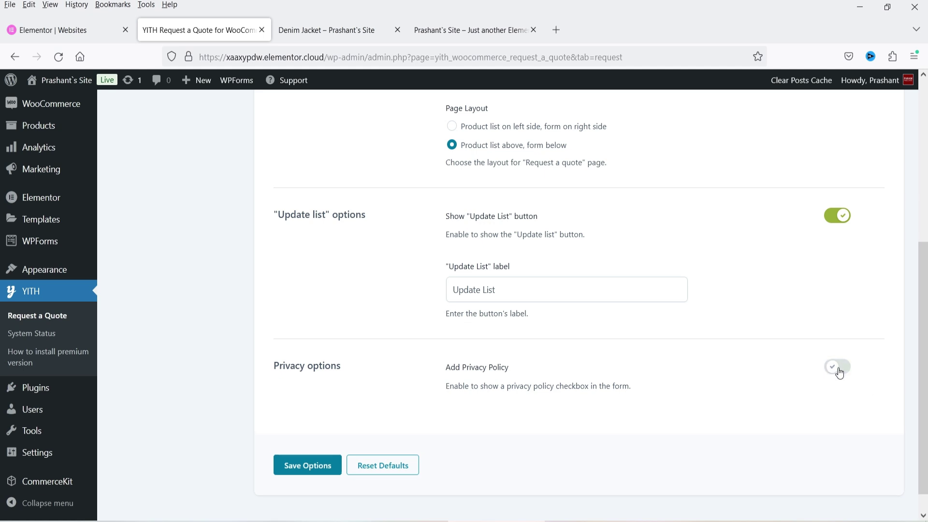
pyautogui.scroll(-2, 445, 343)
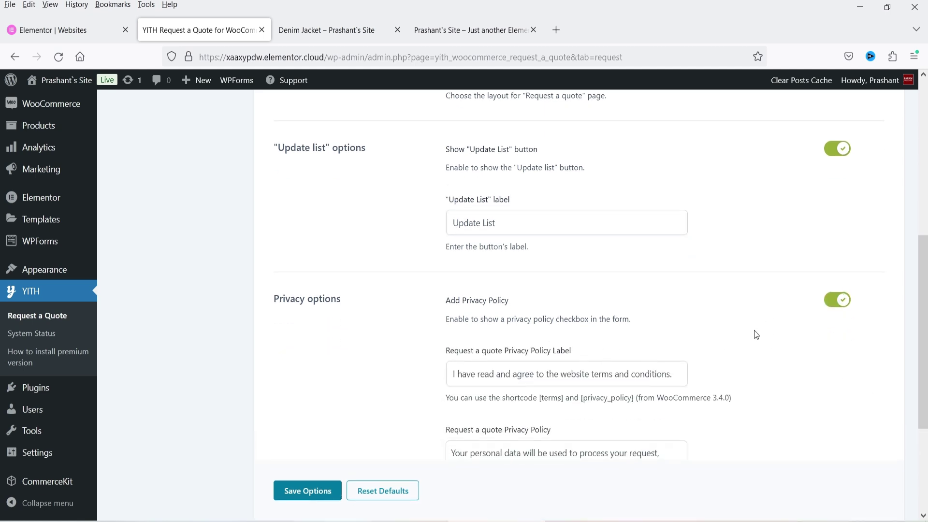
pyautogui.click(837, 300)
pyautogui.scroll(3, 542, 318)
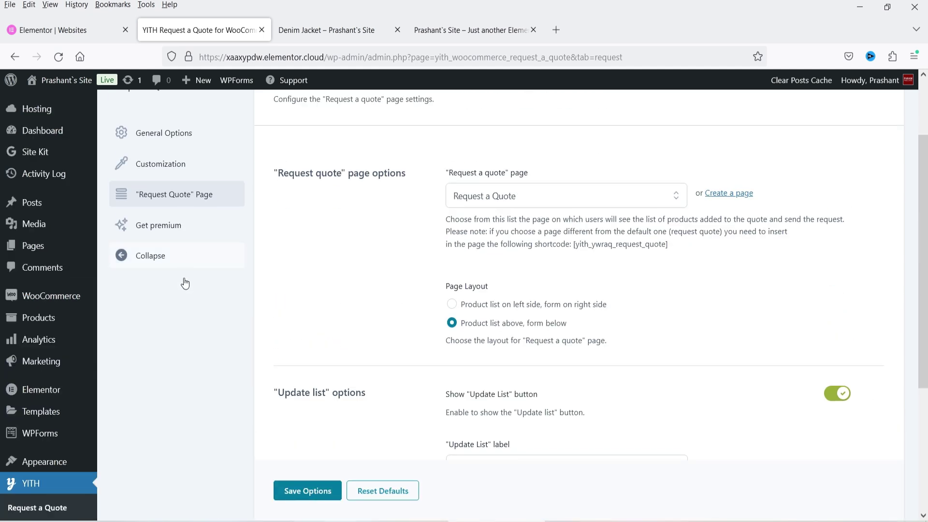
pyautogui.click(308, 491)
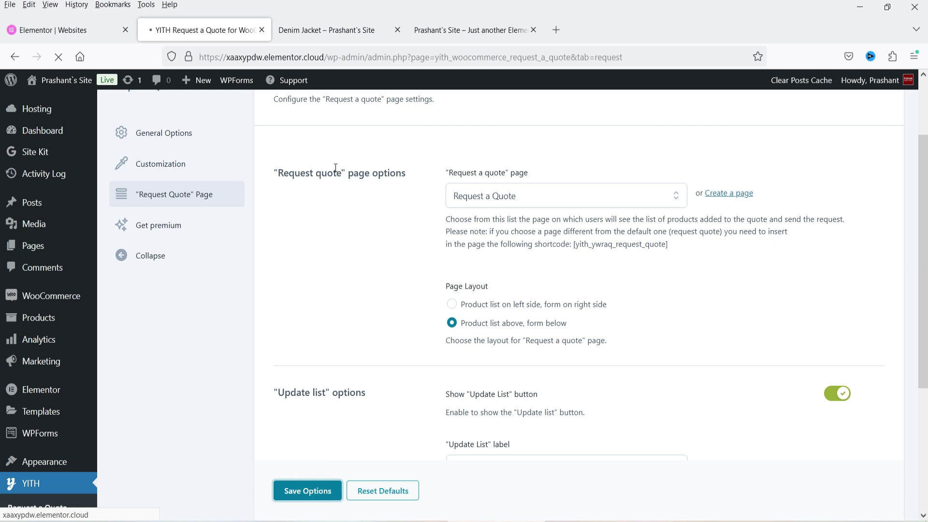
# Glance at the premium features offer and general options, then return to the Denim Jacket page
pyautogui.click(154, 320)
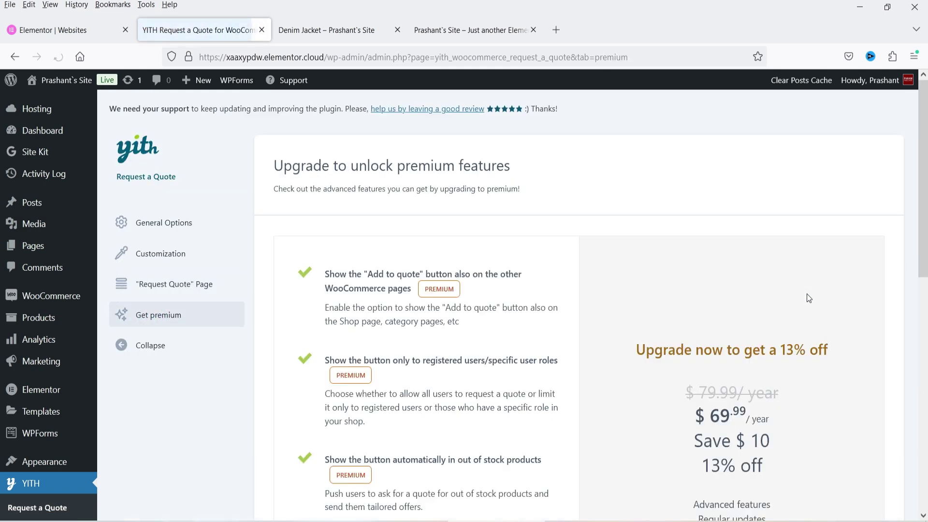
pyautogui.click(175, 224)
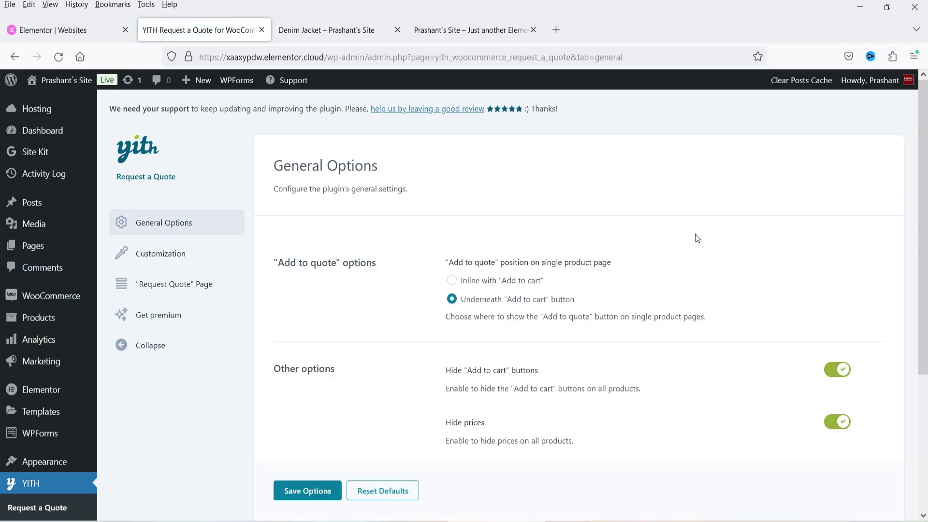
pyautogui.click(325, 29)
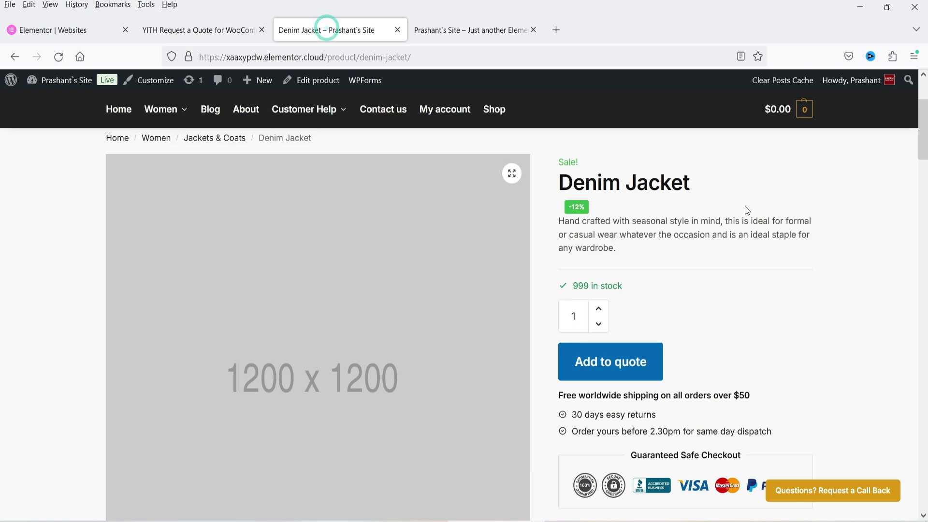
# Open the Hooded Jacket product page from the Shop listing
pyautogui.scroll(3, 555, 180)
pyautogui.click(493, 218)
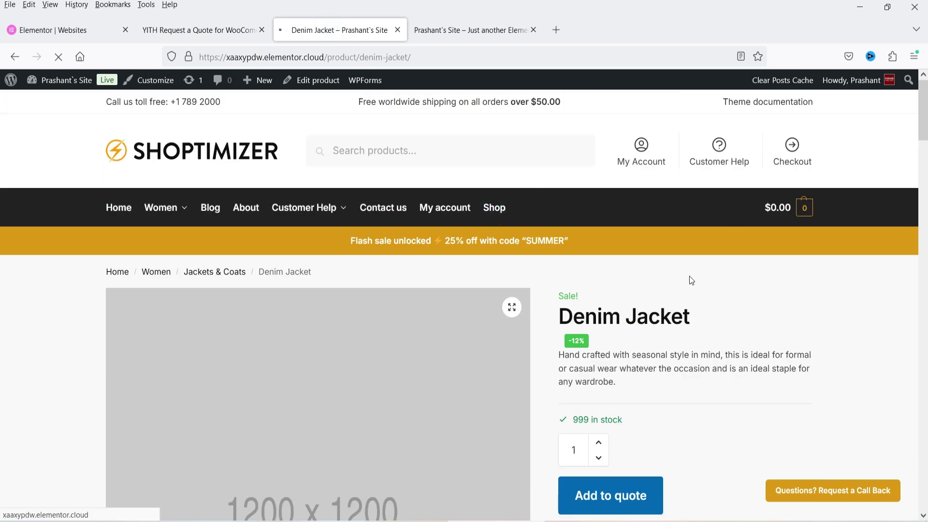
pyautogui.scroll(-1, 689, 276)
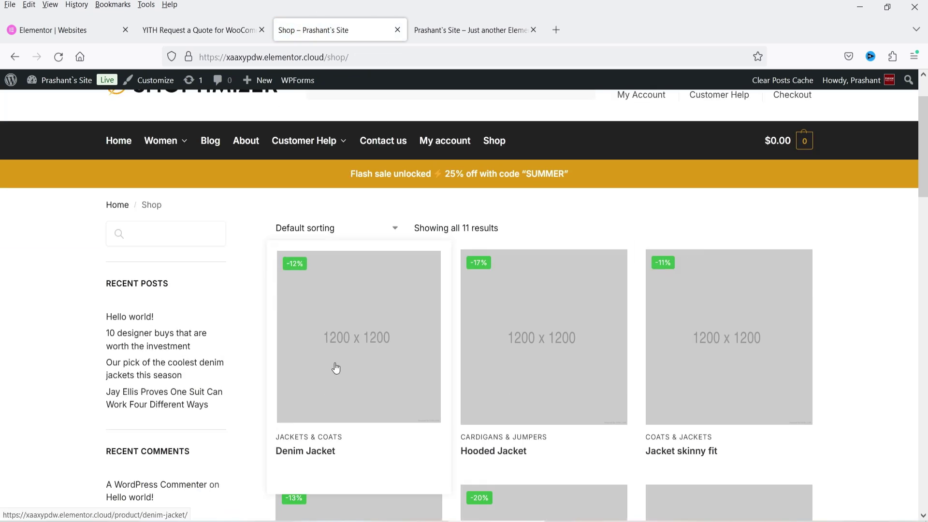
pyautogui.scroll(-4, 387, 327)
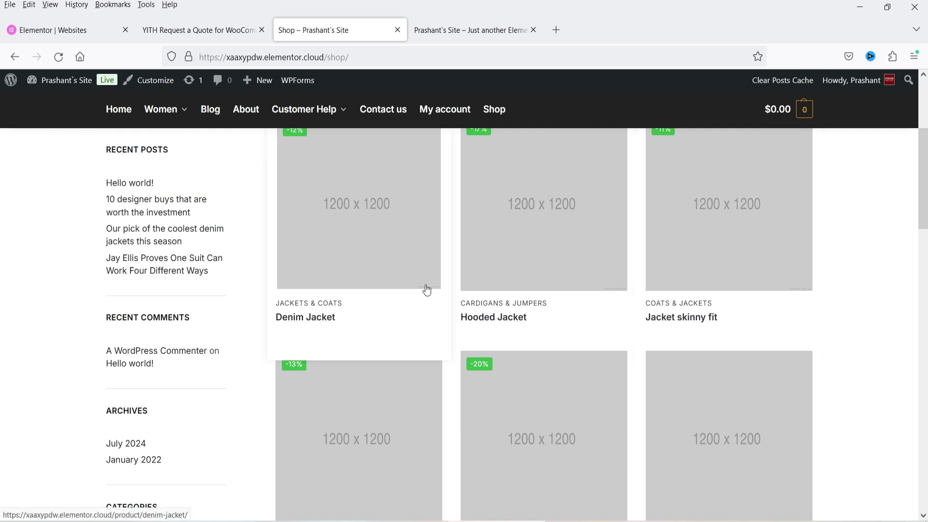
pyautogui.click(600, 251)
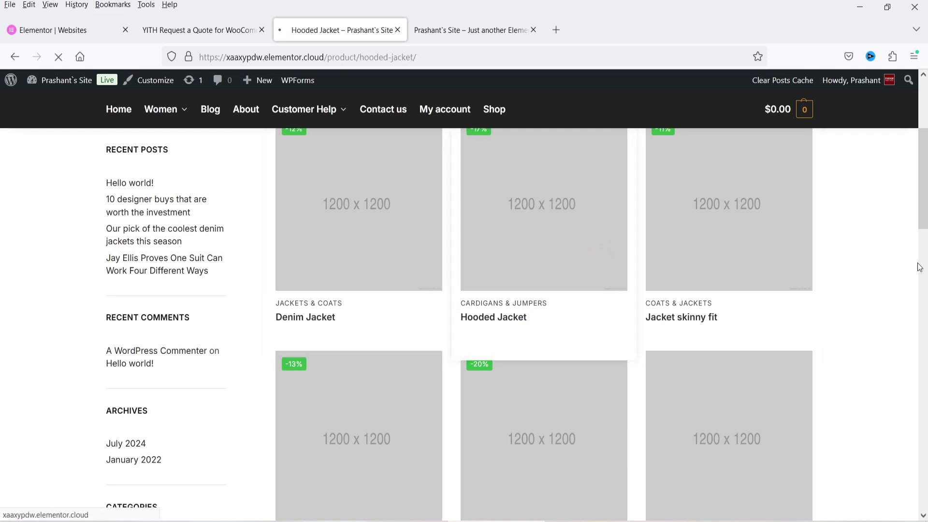
pyautogui.scroll(-3, 807, 275)
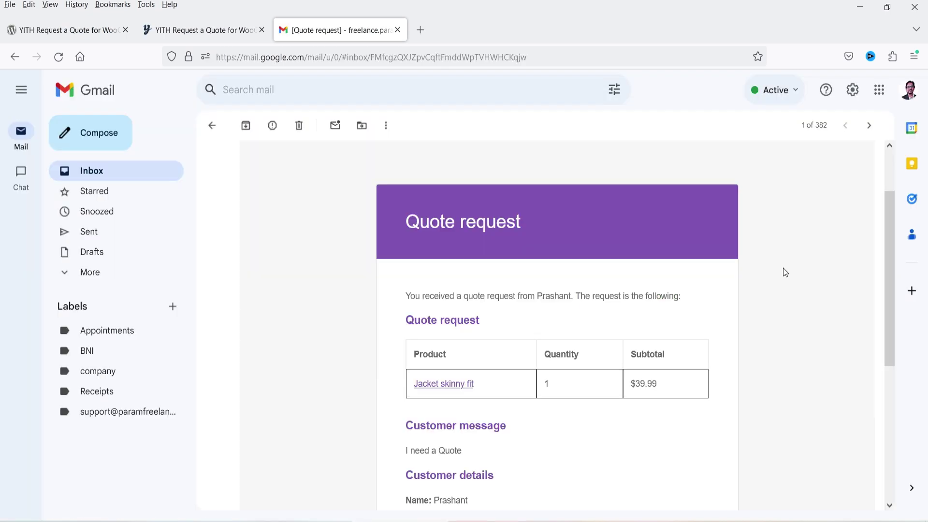
# Scroll through the quote request email for one Jacket skinny fit, subtotal $39.99
pyautogui.scroll(-3, 618, 246)
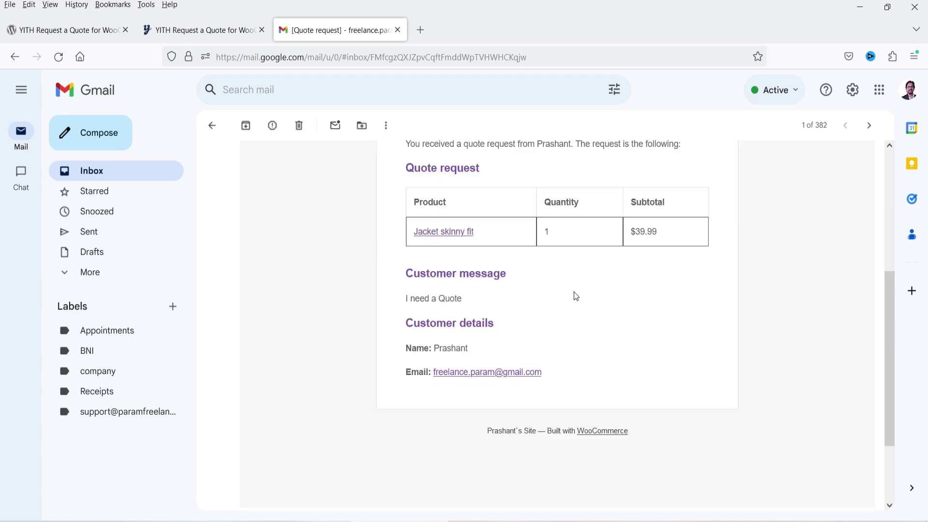
pyautogui.scroll(2, 562, 278)
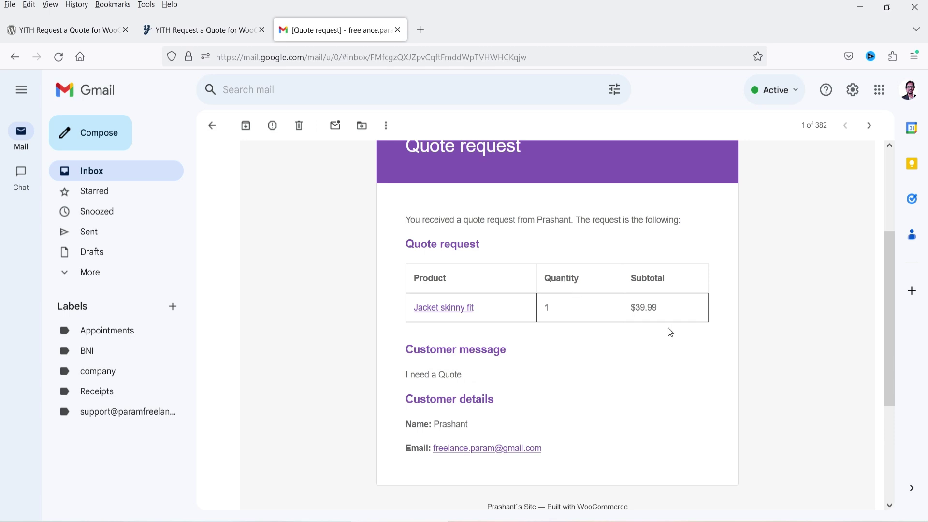
pyautogui.scroll(3, 666, 331)
pyautogui.scroll(-3, 667, 331)
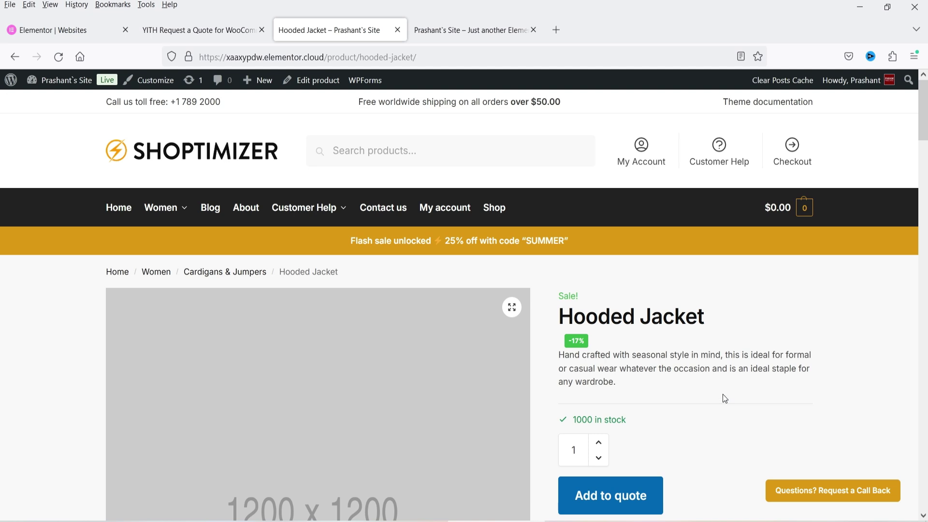
# Upload, install and activate the YITH Request a Quote premium 4.25.1 zip, then open Quote Requests
pyautogui.click(186, 29)
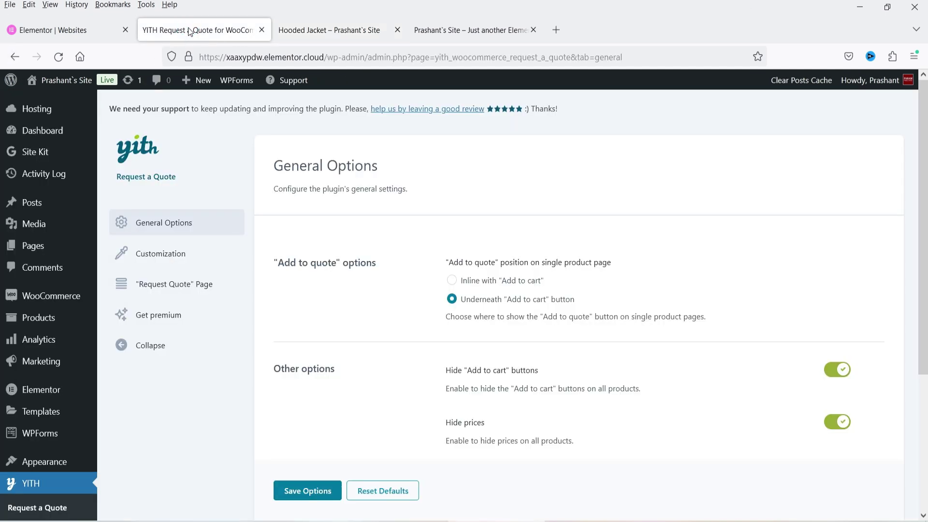
pyautogui.scroll(-4, 66, 266)
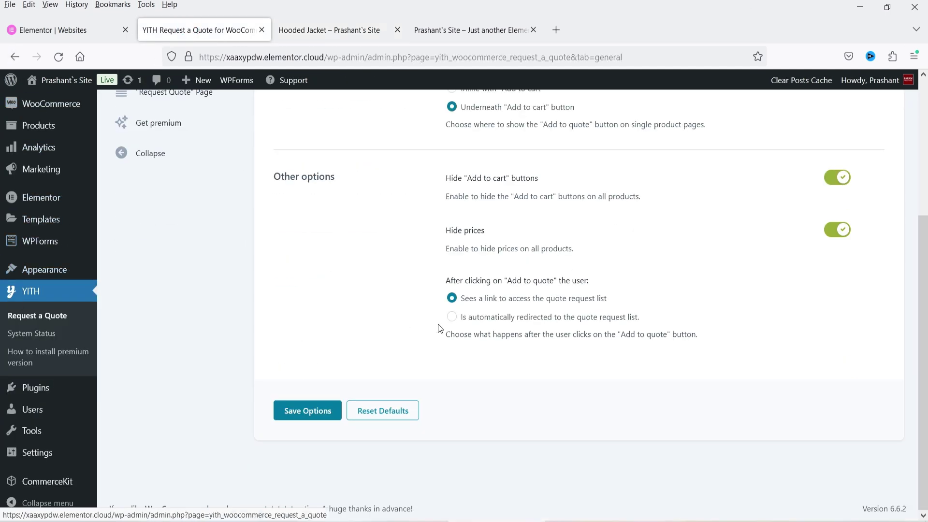
pyautogui.moveTo(56, 391)
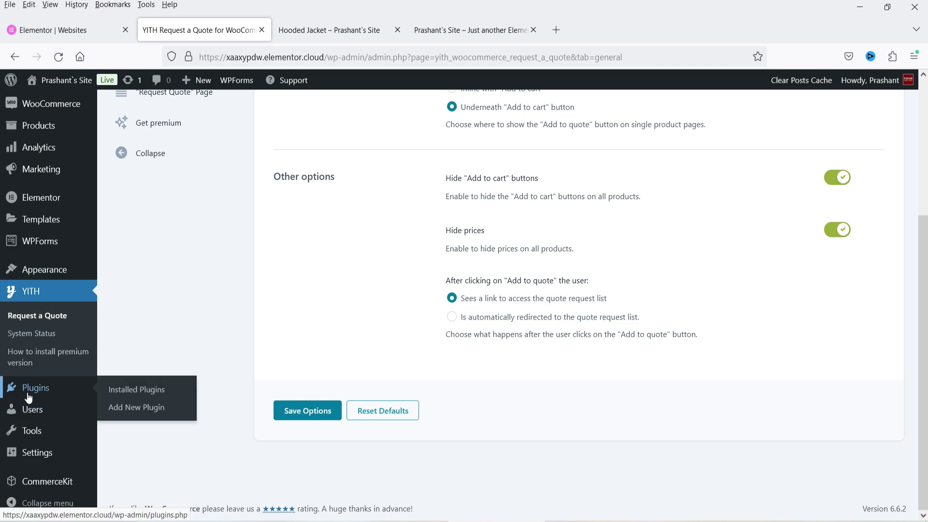
pyautogui.click(151, 414)
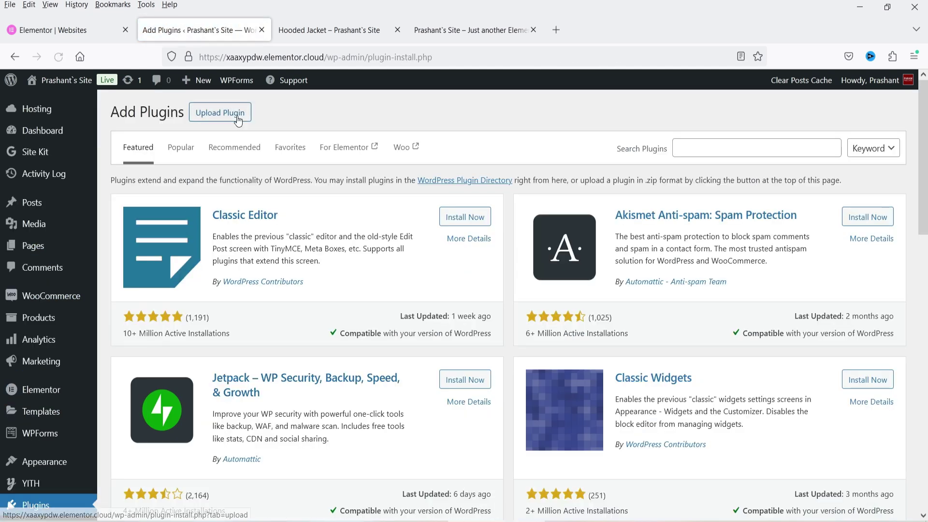
pyautogui.click(236, 115)
pyautogui.click(427, 226)
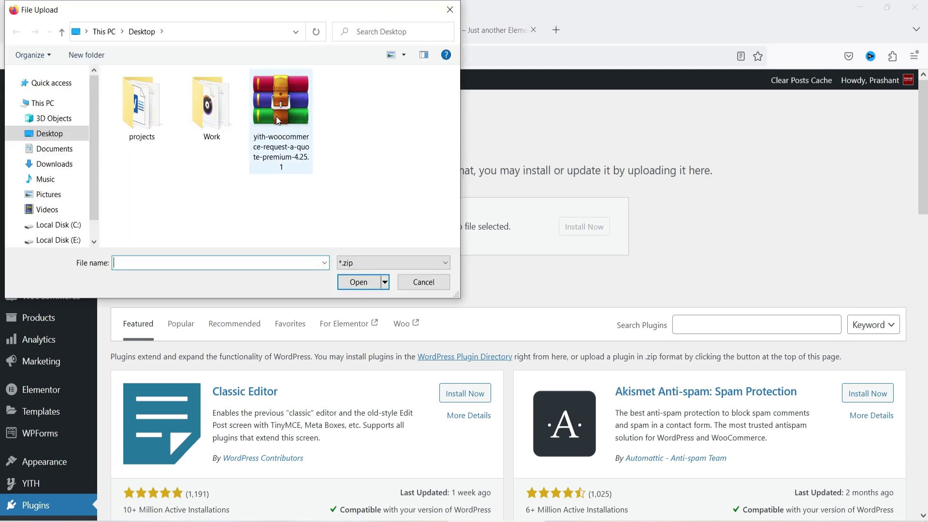
pyautogui.doubleClick(277, 121)
pyautogui.click(652, 227)
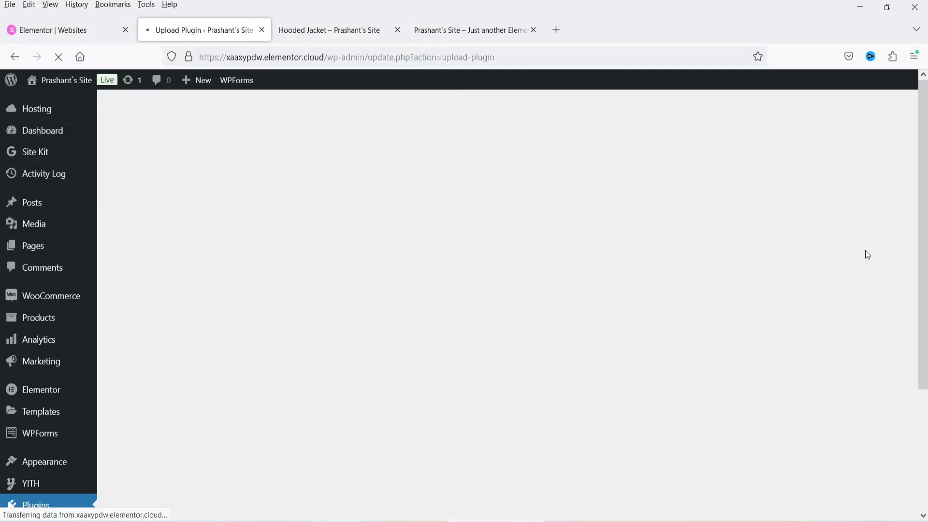
pyautogui.click(128, 223)
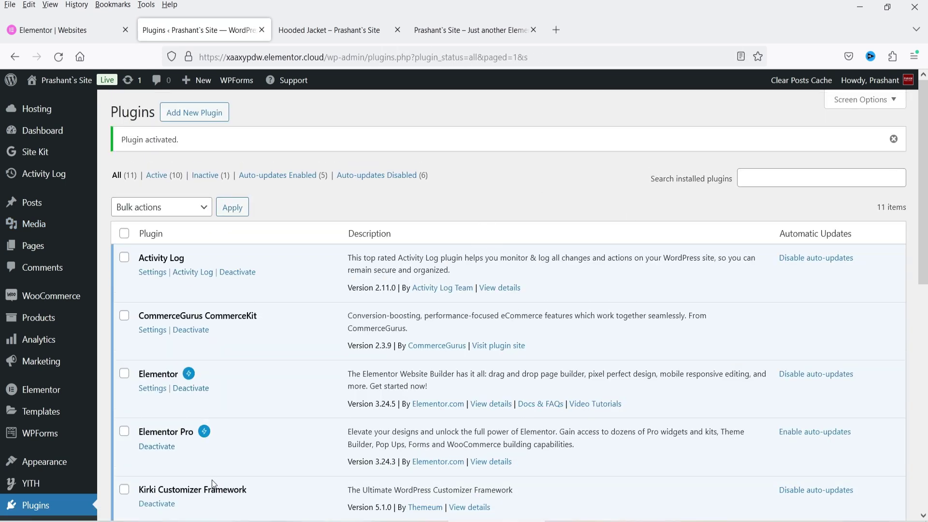
pyautogui.moveTo(79, 474)
pyautogui.click(130, 448)
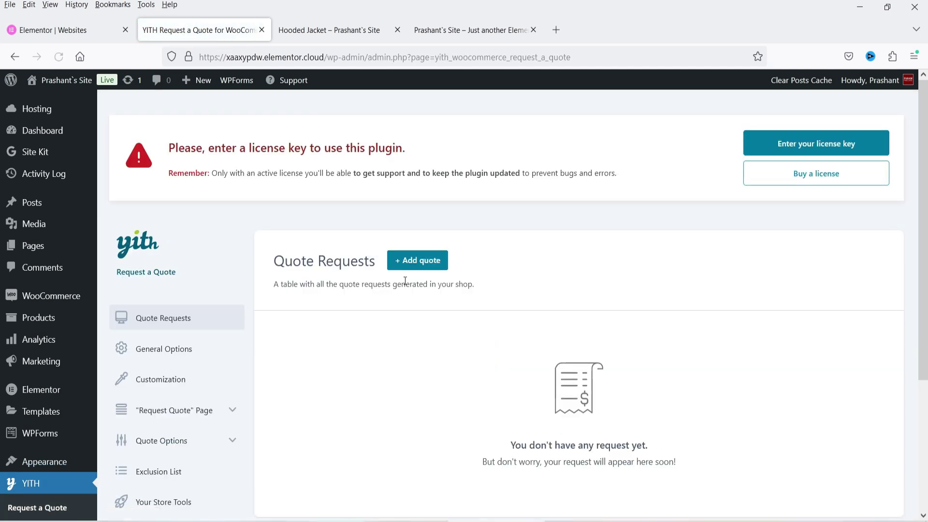
# Review the general options that show Add to quote and hide Add to cart and prices
pyautogui.scroll(-3, 378, 268)
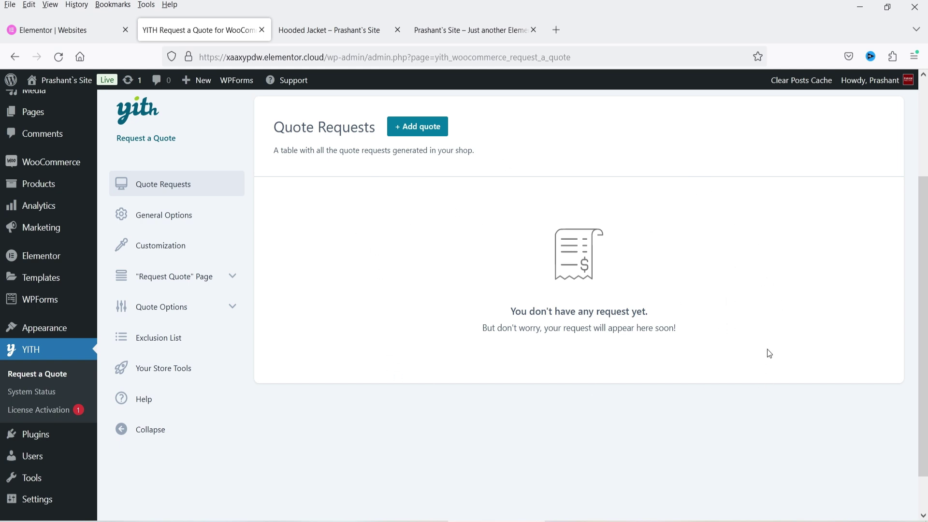
pyautogui.click(160, 220)
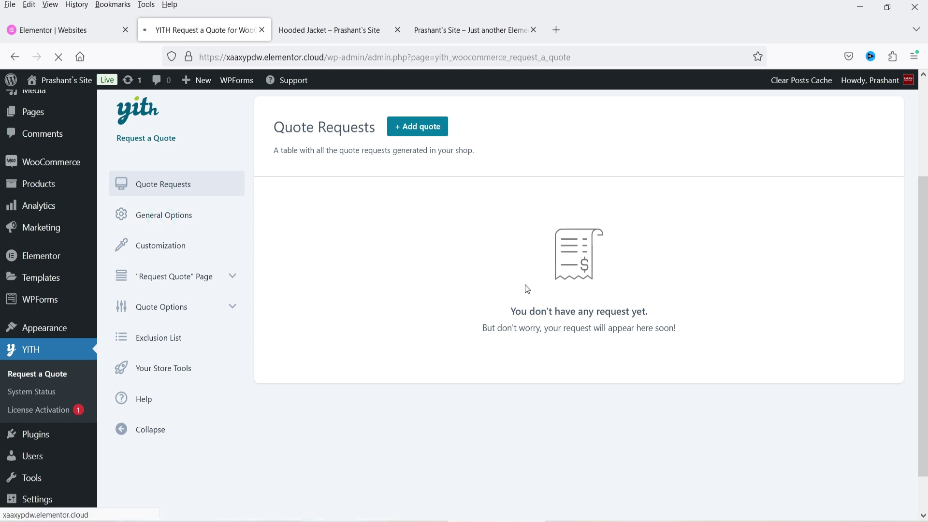
pyautogui.scroll(-3, 621, 268)
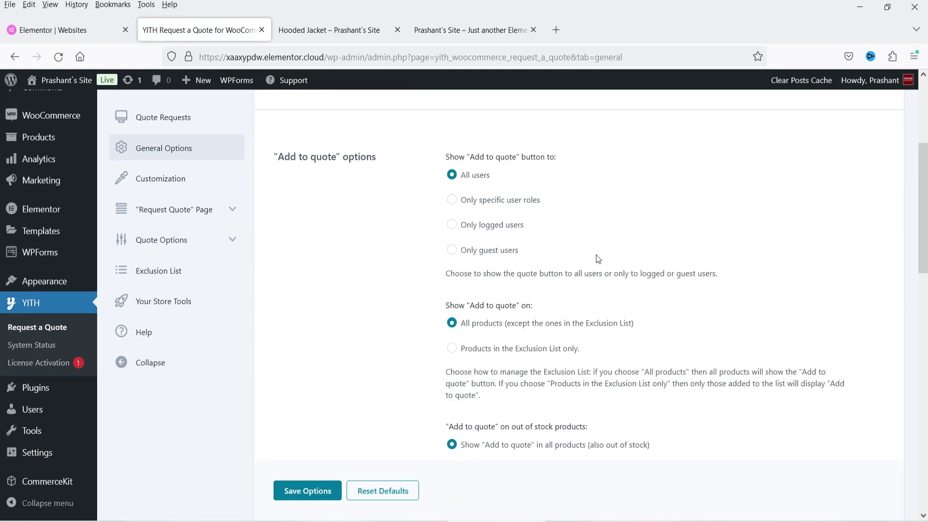
pyautogui.scroll(-2, 491, 233)
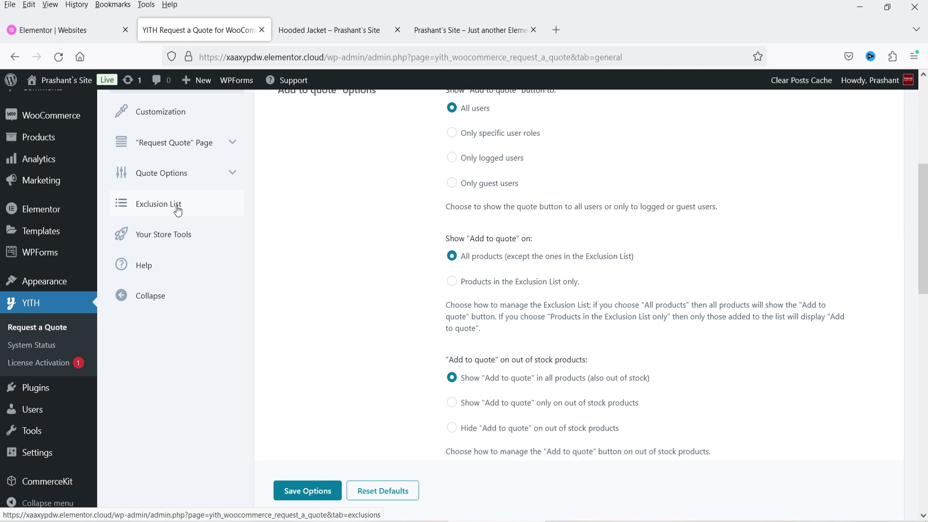
pyautogui.scroll(-3, 451, 165)
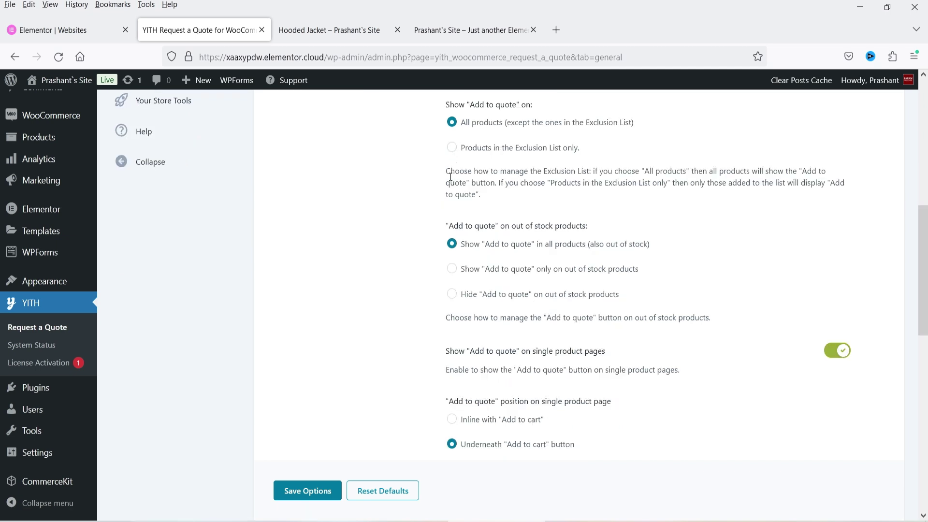
pyautogui.scroll(1, 452, 179)
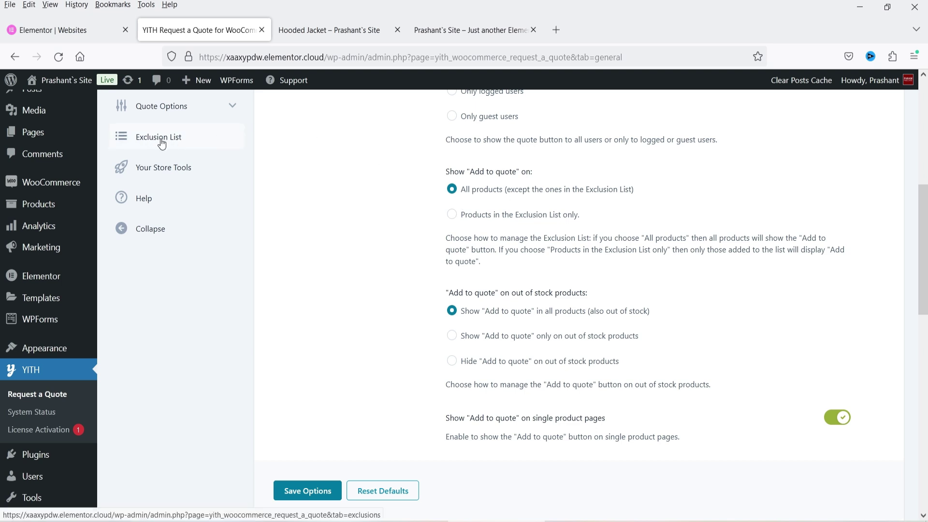
pyautogui.scroll(-3, 483, 174)
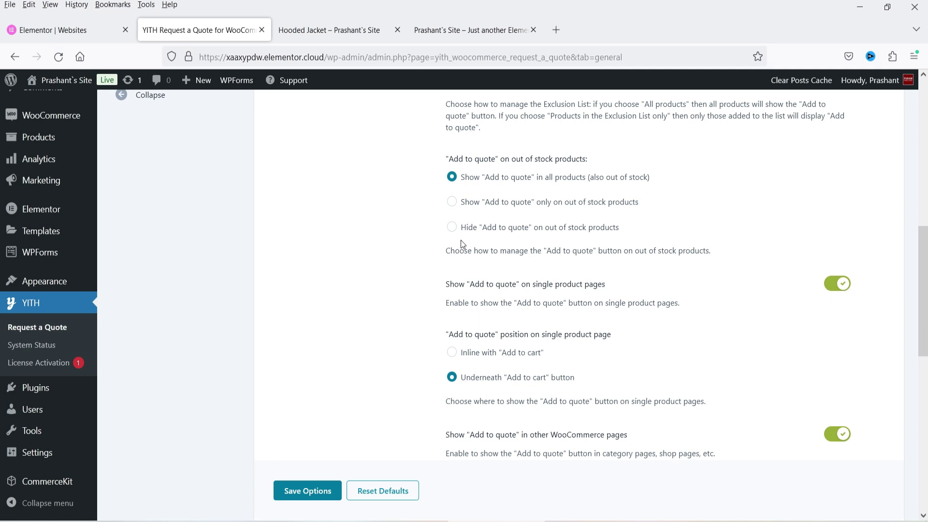
pyautogui.scroll(-3, 507, 232)
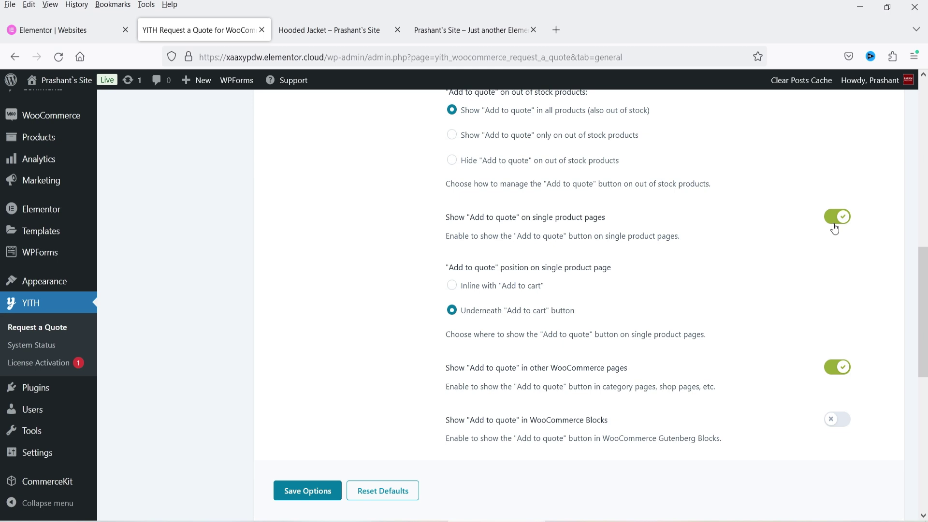
pyautogui.scroll(-3, 783, 254)
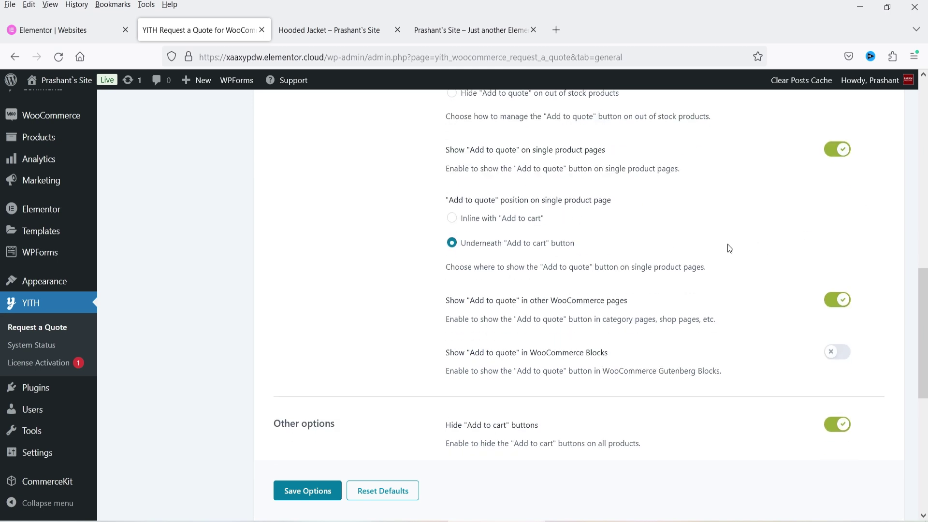
pyautogui.scroll(-6, 486, 187)
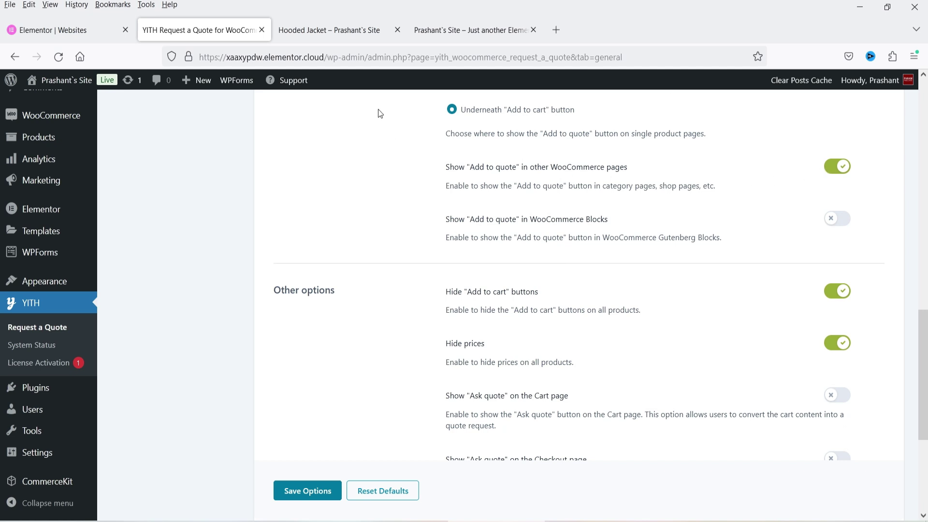
pyautogui.click(442, 30)
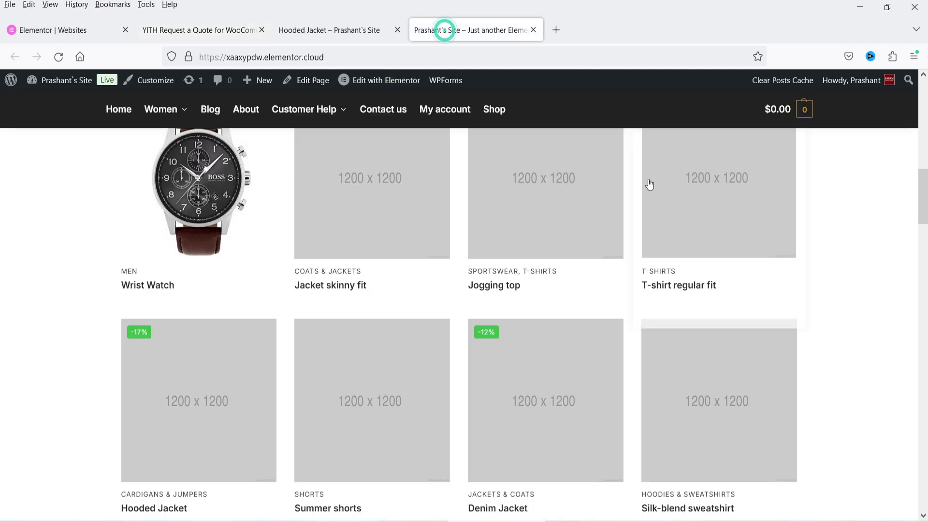
pyautogui.click(54, 62)
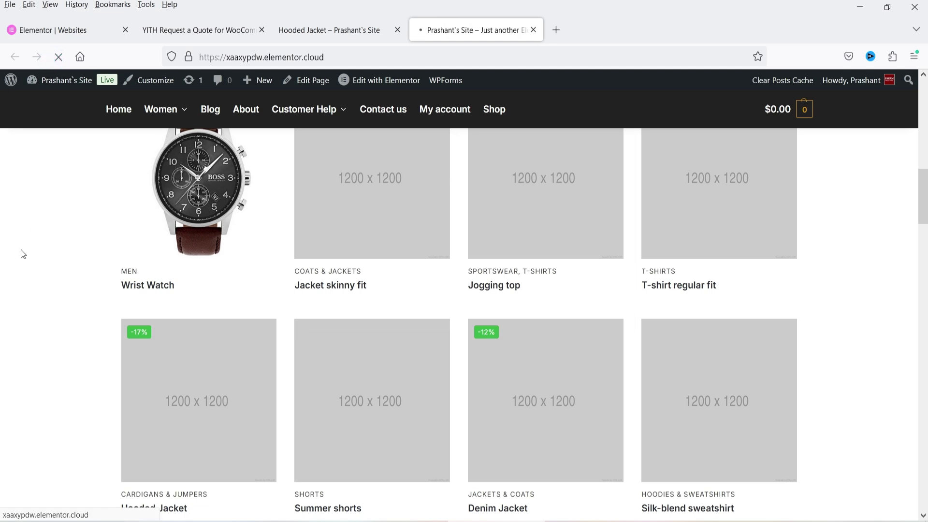
pyautogui.moveTo(393, 254)
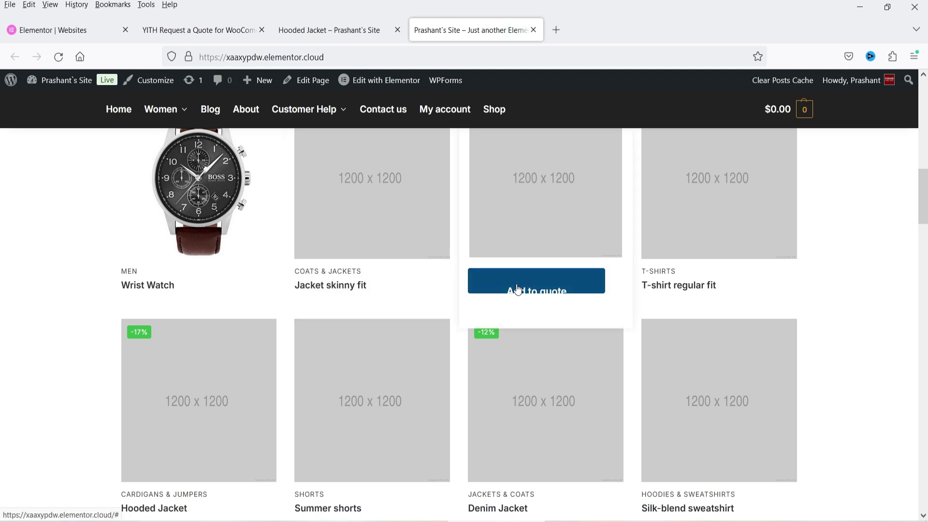
pyautogui.moveTo(486, 284)
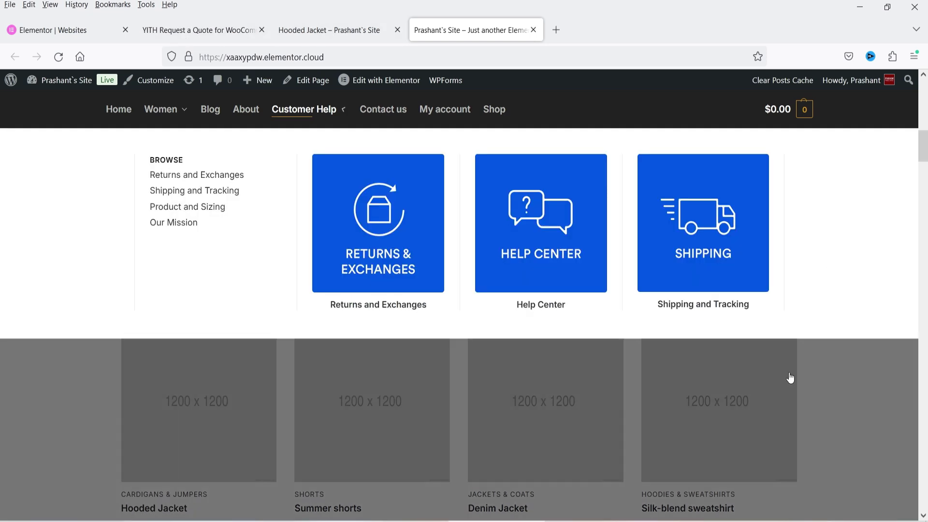
pyautogui.moveTo(739, 303)
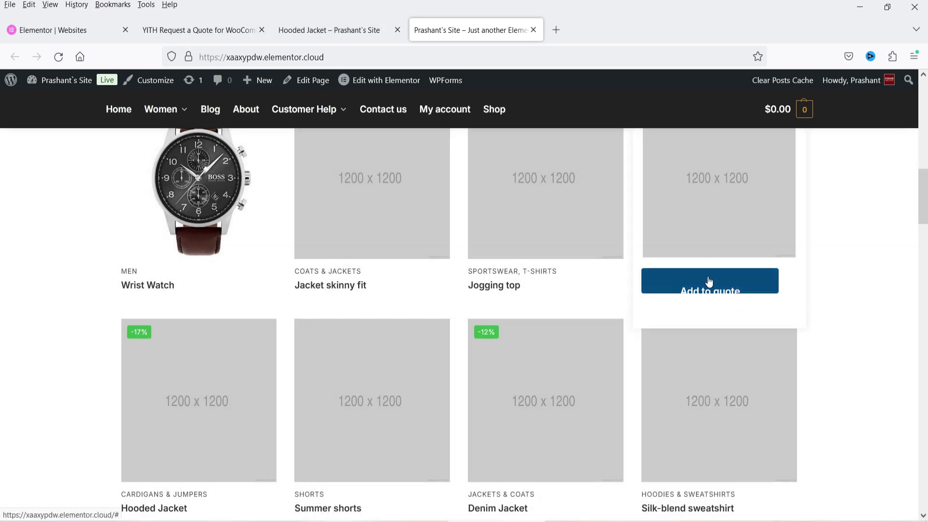
# Turn off Show Add to quote in other WooCommerce pages and save the general options
pyautogui.click(198, 29)
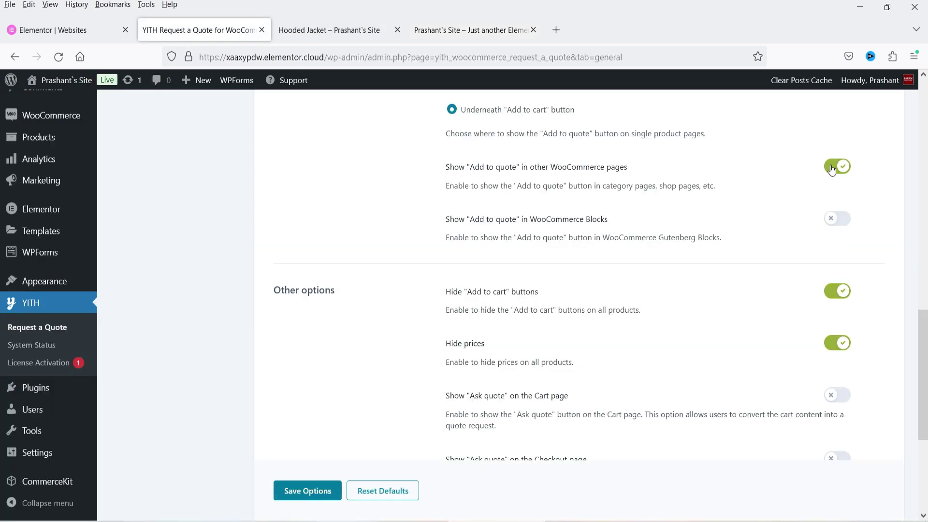
pyautogui.click(836, 167)
pyautogui.scroll(-3, 697, 304)
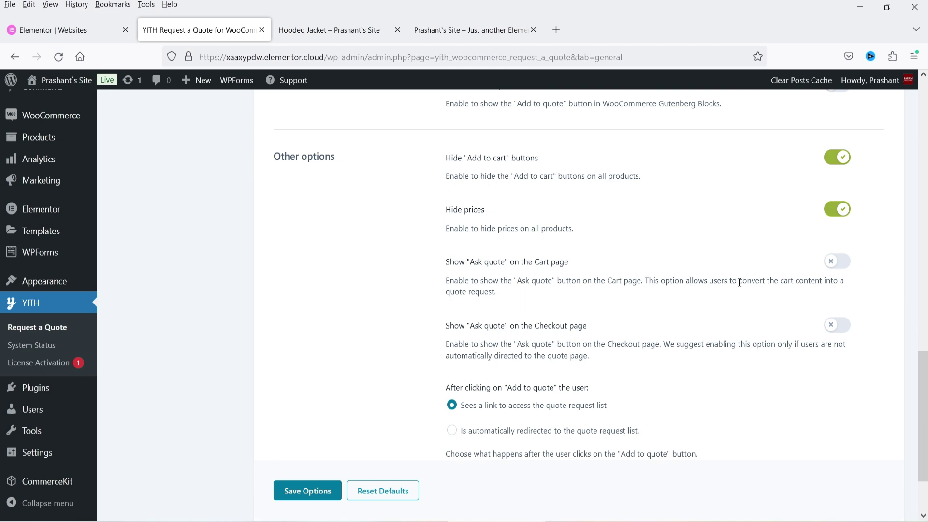
pyautogui.scroll(-3, 613, 294)
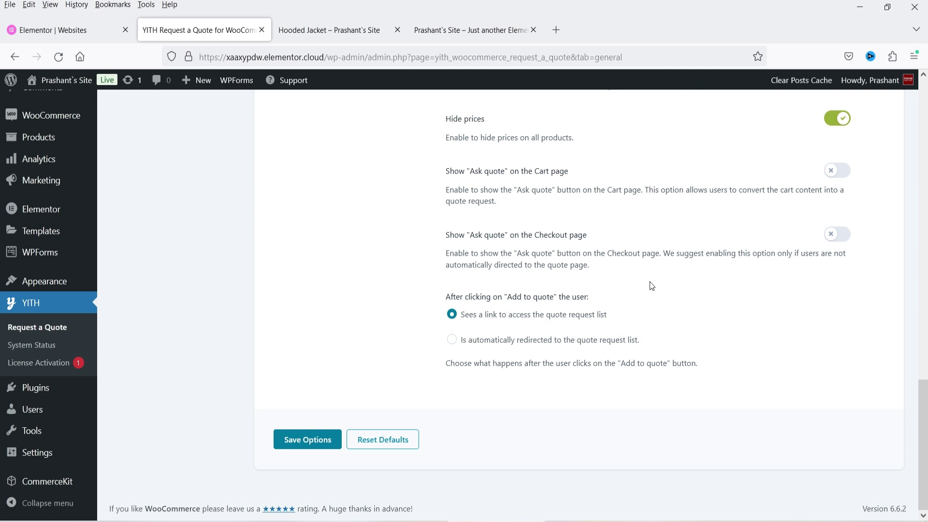
pyautogui.click(308, 439)
pyautogui.scroll(10, 627, 332)
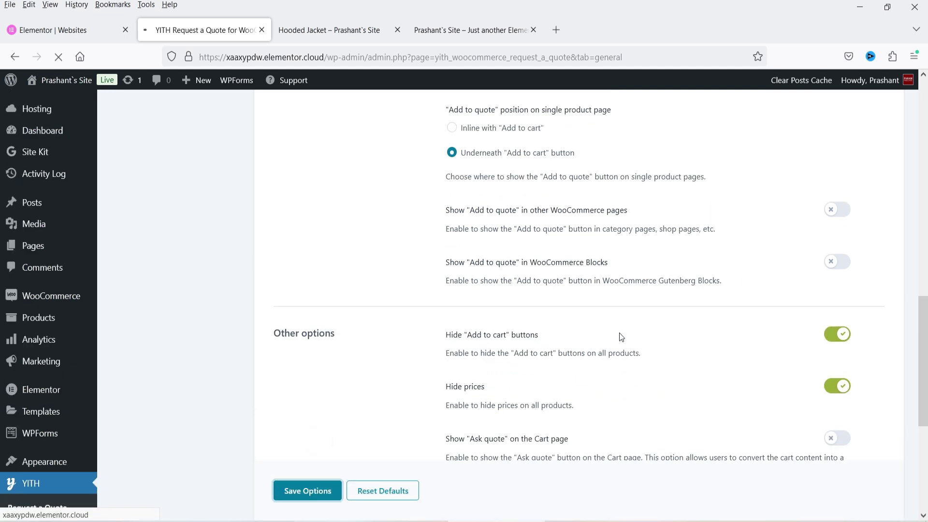
pyautogui.scroll(-2, 289, 277)
# Review the Add to quote button style with #0066b4 background and #044a80 hover colours
pyautogui.click(143, 312)
pyautogui.scroll(-7, 670, 277)
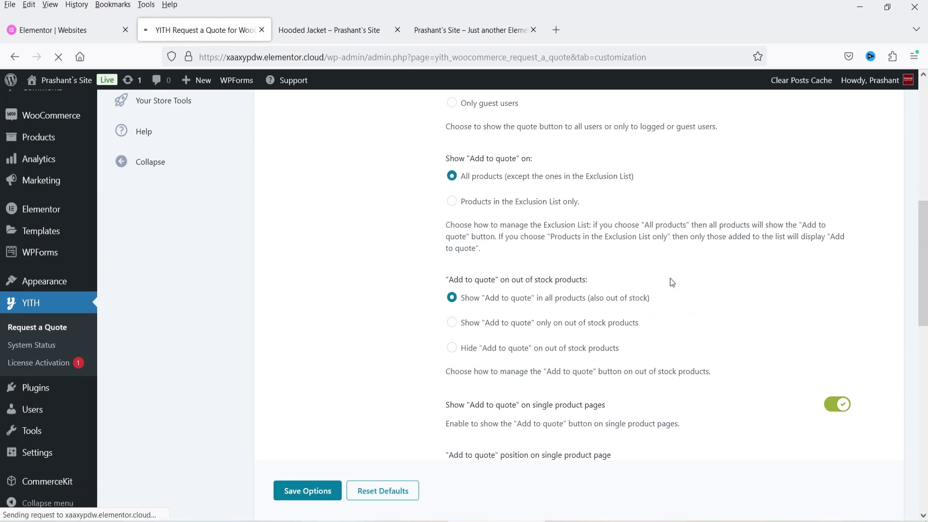
pyautogui.scroll(-8, 669, 280)
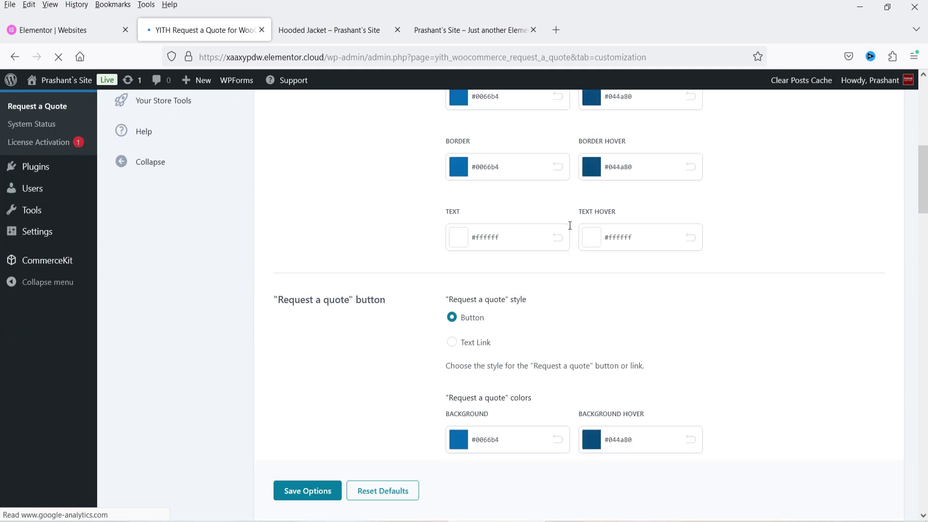
pyautogui.scroll(-14, 598, 331)
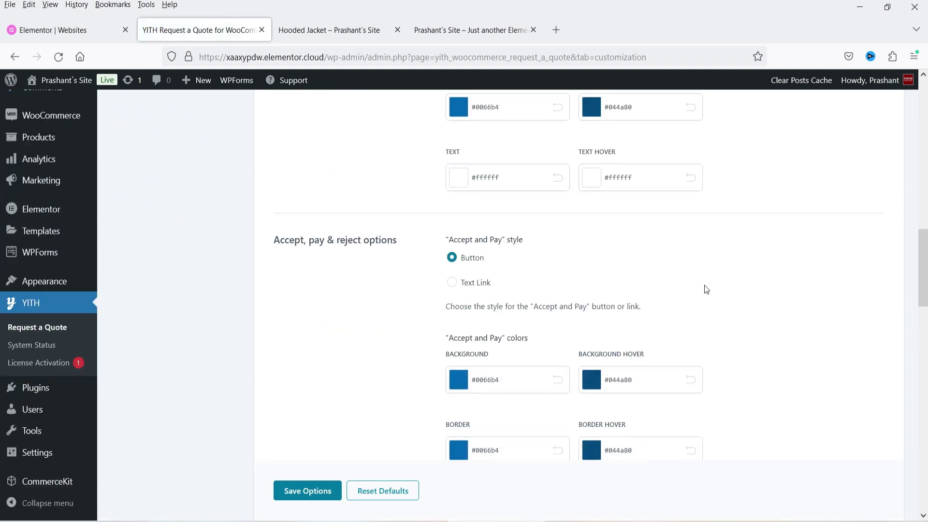
pyautogui.scroll(5, 703, 289)
pyautogui.scroll(-5, 703, 290)
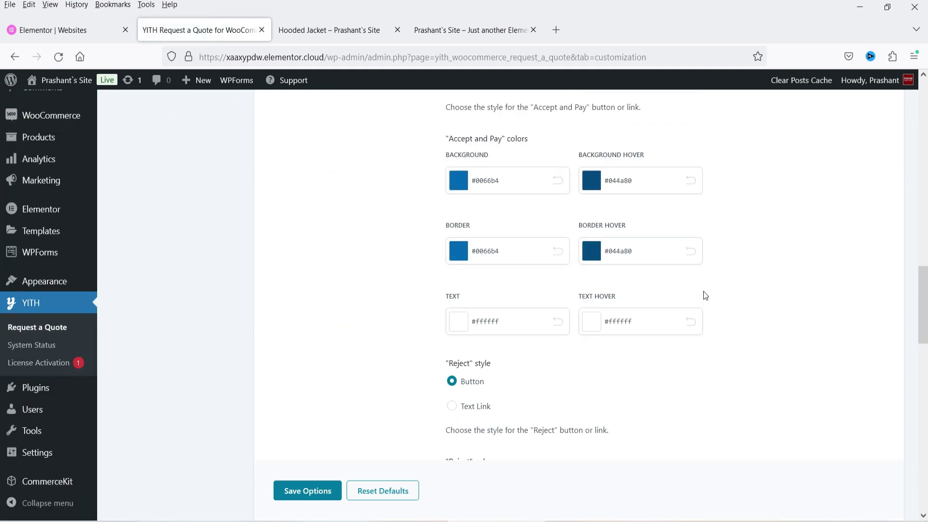
pyautogui.scroll(3, 702, 292)
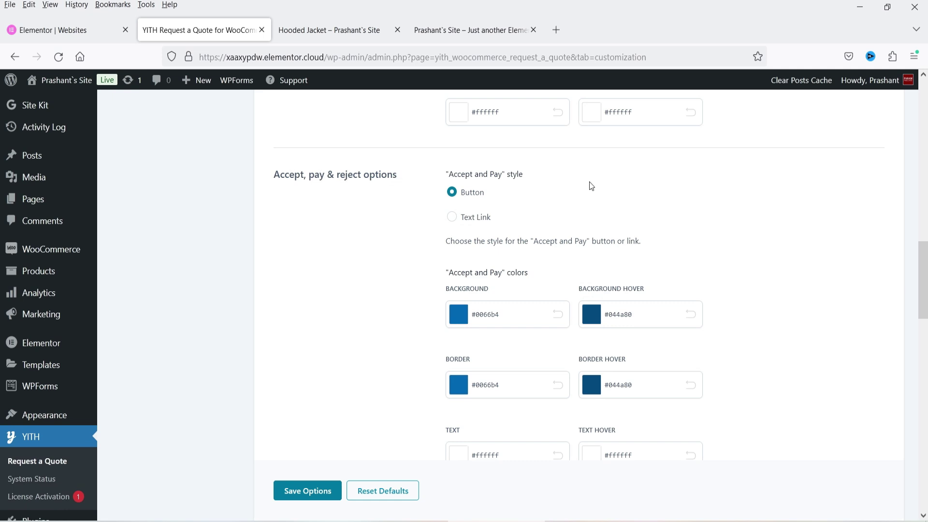
pyautogui.scroll(10, 746, 237)
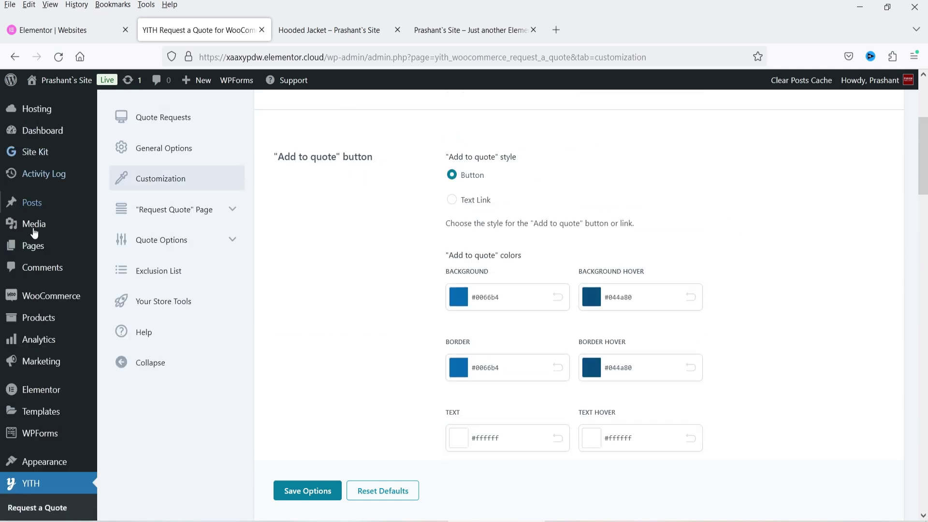
# In the Request Quote Page Options, switch on the Show "View PDF" button
pyautogui.click(181, 213)
pyautogui.click(192, 237)
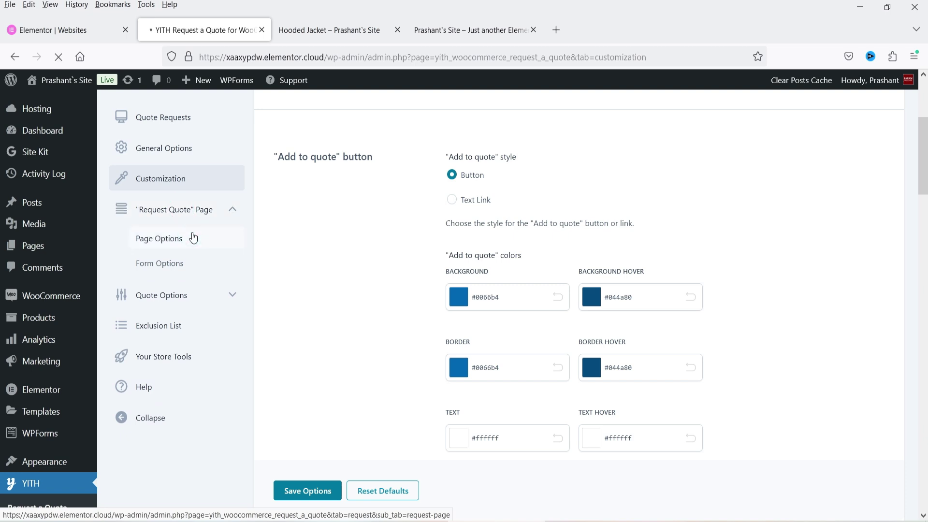
pyautogui.scroll(-3, 654, 269)
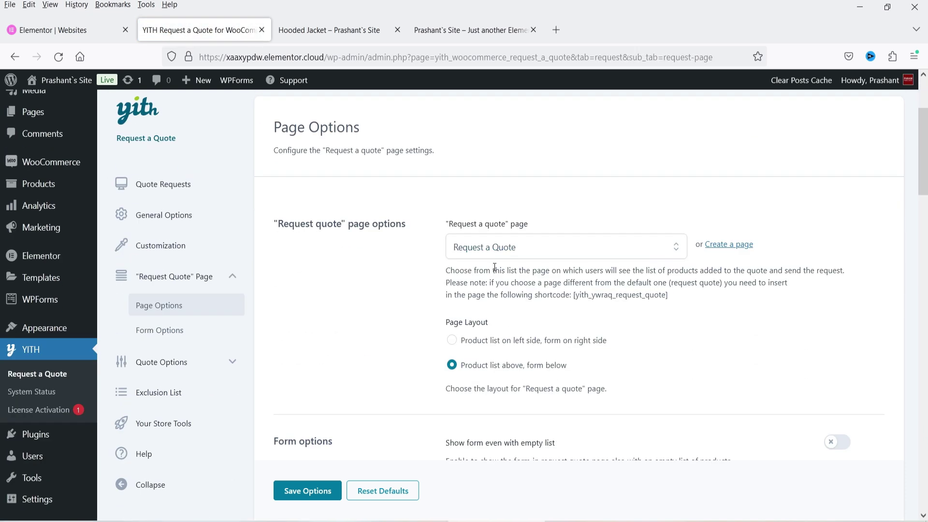
pyautogui.scroll(-3, 633, 267)
pyautogui.scroll(-2, 424, 260)
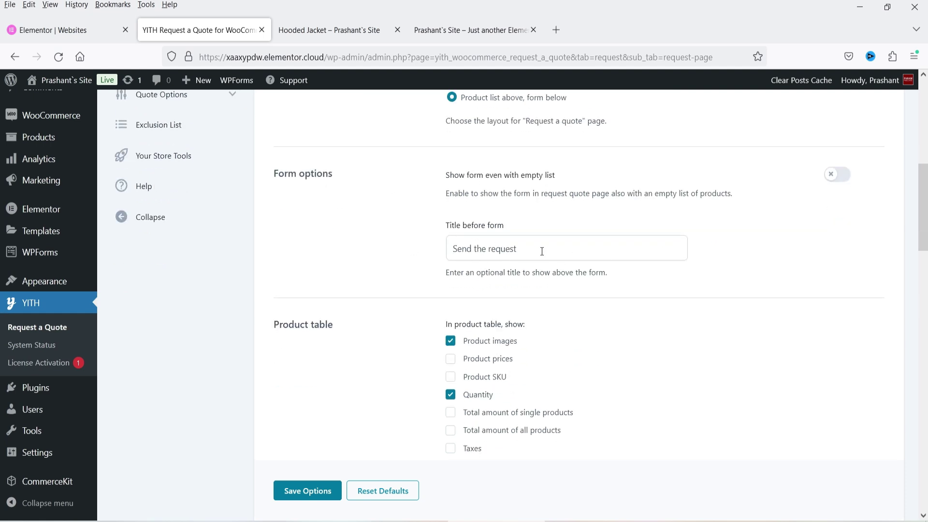
pyautogui.scroll(-4, 476, 247)
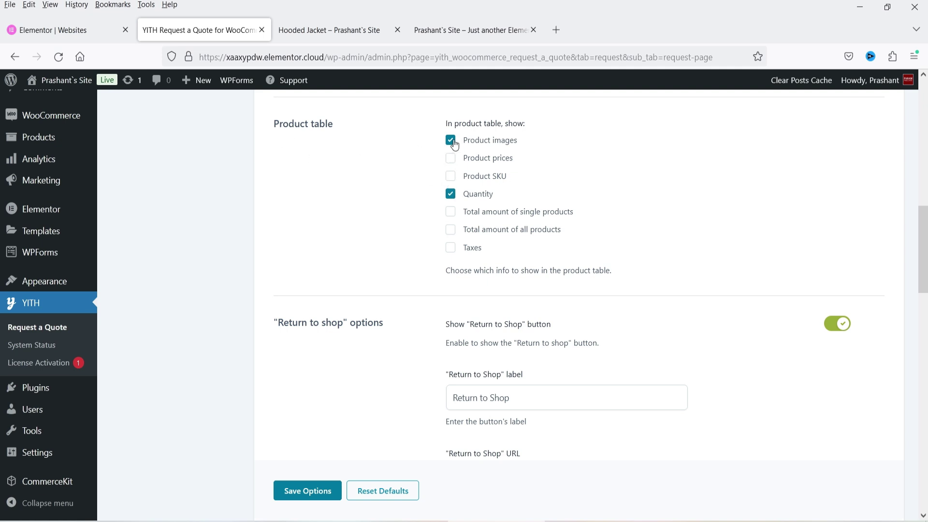
pyautogui.scroll(-1, 504, 194)
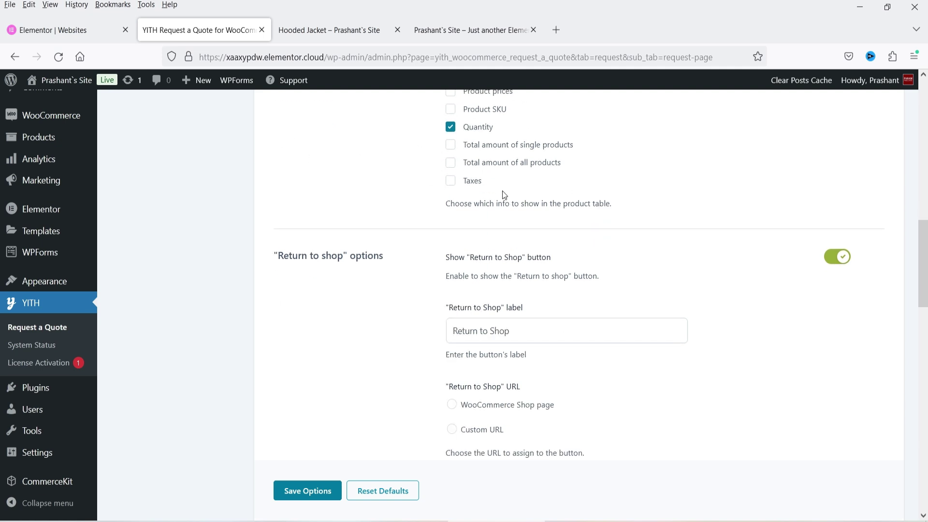
pyautogui.scroll(-5, 541, 267)
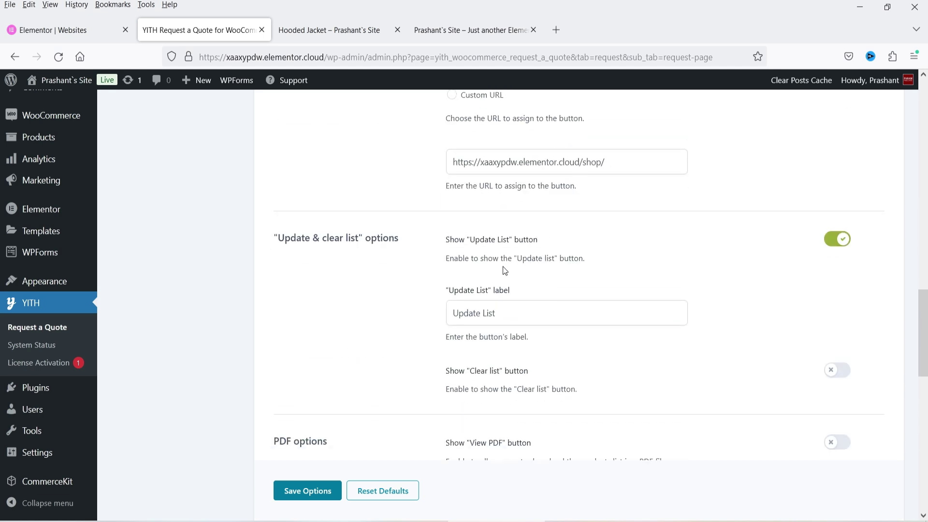
pyautogui.scroll(-4, 386, 267)
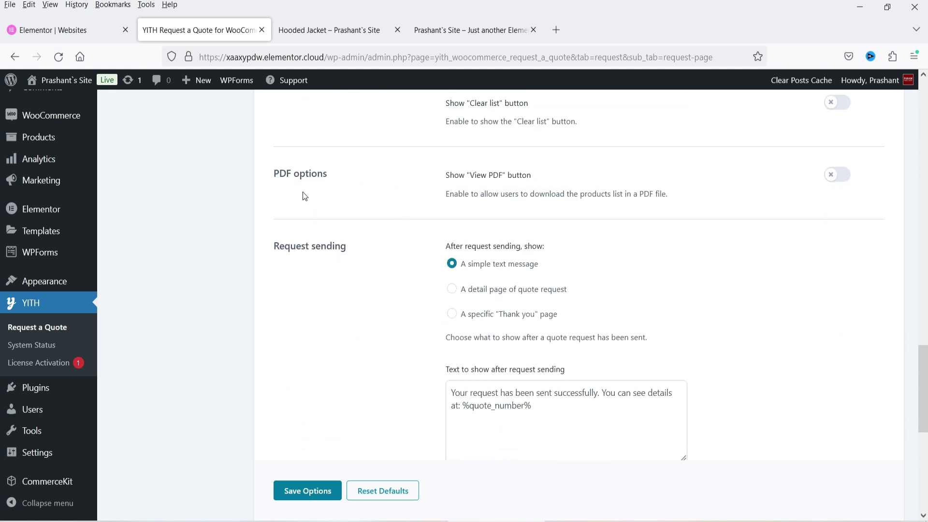
pyautogui.click(839, 179)
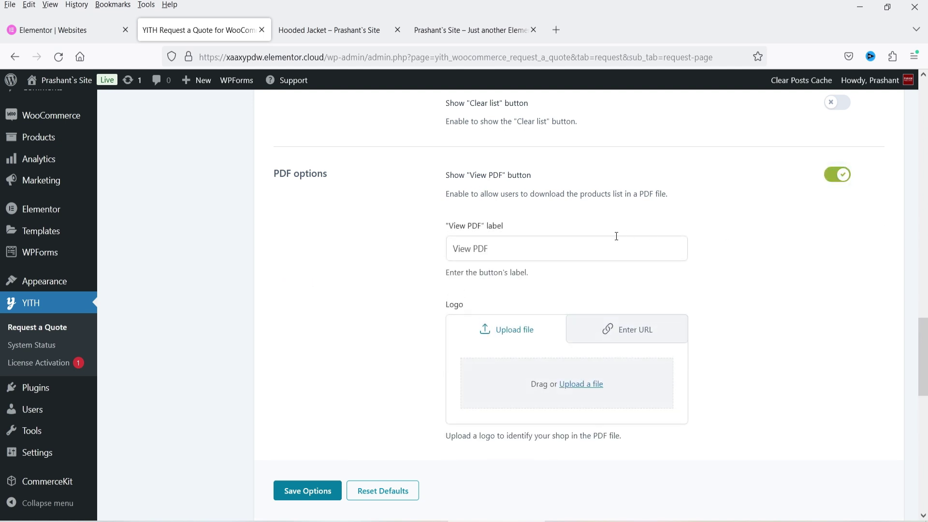
# Save the Page Options with the "View PDF" button label in place
pyautogui.scroll(-8, 616, 236)
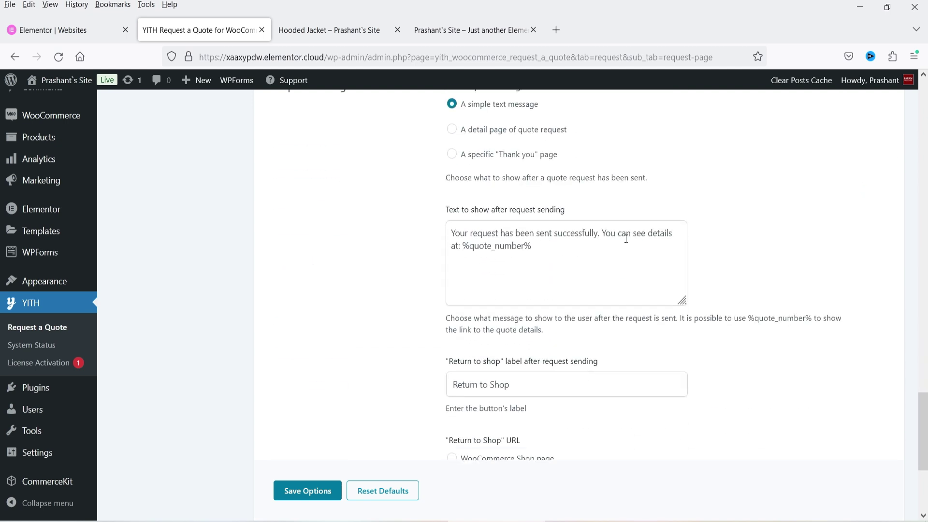
pyautogui.scroll(3, 467, 238)
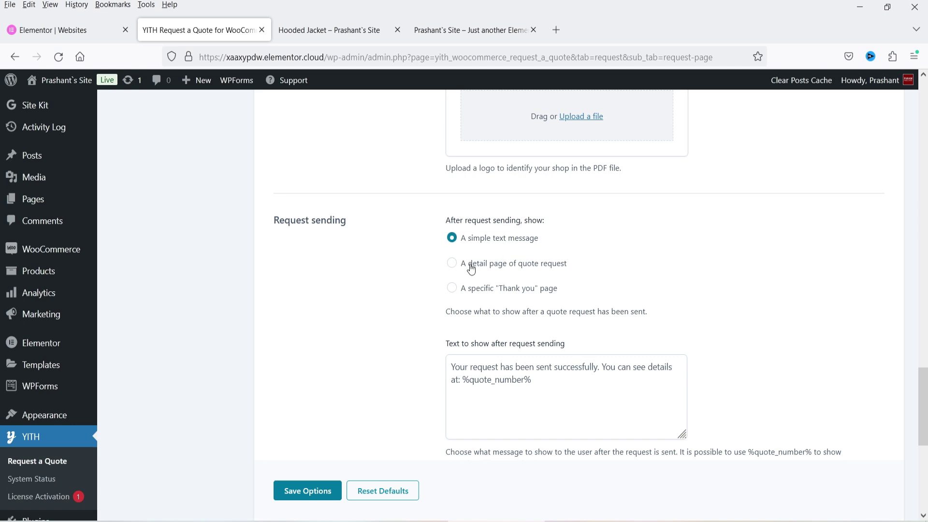
pyautogui.scroll(-3, 471, 268)
pyautogui.scroll(-3, 498, 219)
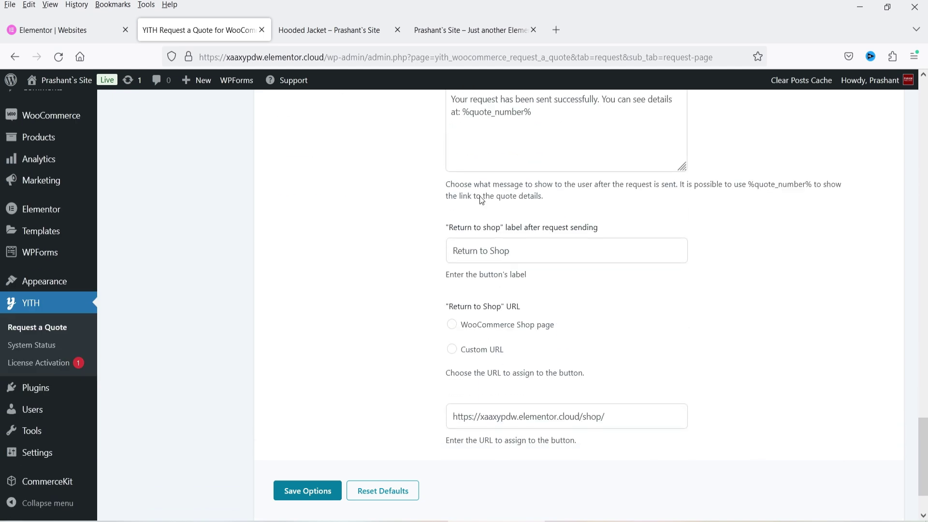
pyautogui.scroll(-2, 570, 134)
pyautogui.click(307, 439)
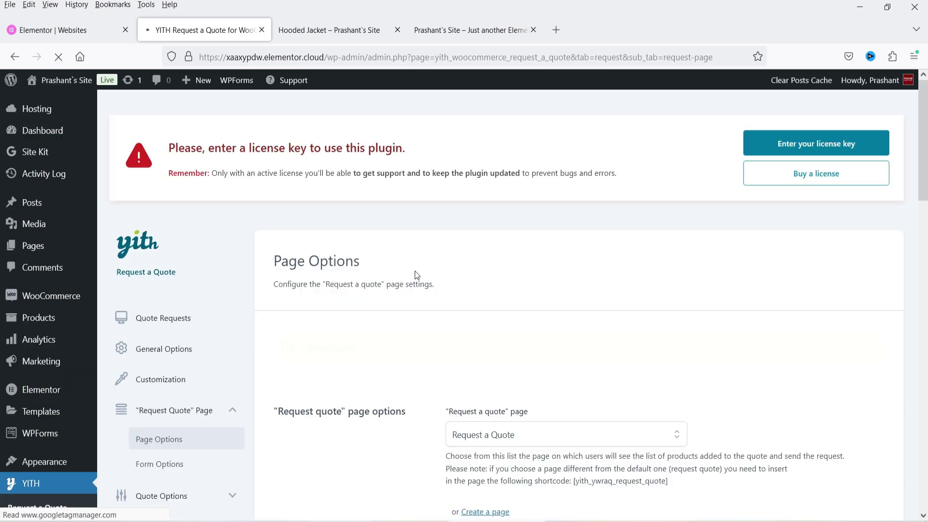
# Review the default quote request form fields under Form Options
pyautogui.scroll(-3, 216, 330)
pyautogui.click(177, 329)
pyautogui.scroll(-10, 539, 254)
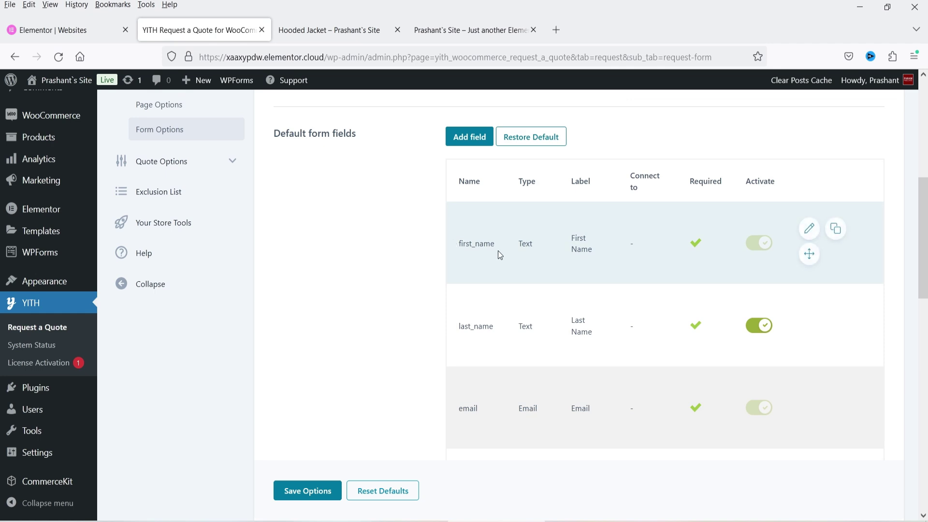
pyautogui.scroll(-3, 488, 296)
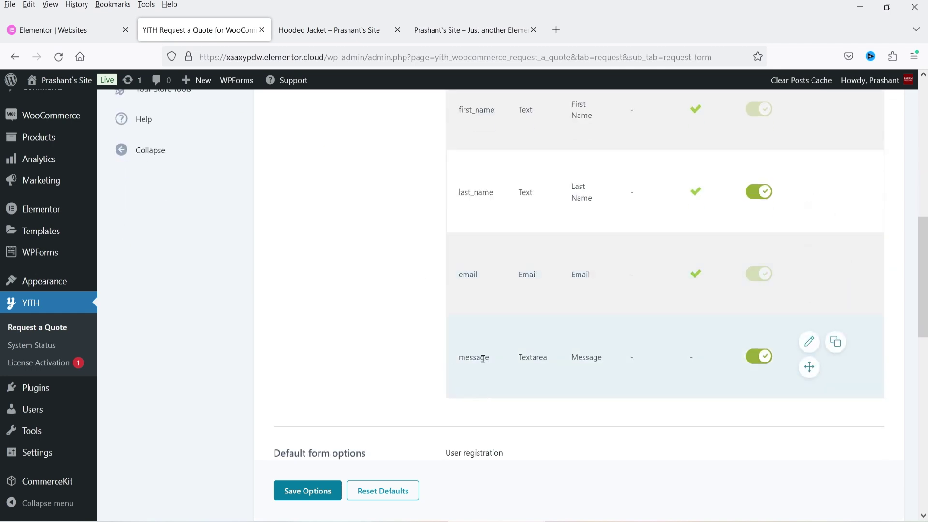
pyautogui.scroll(2, 458, 308)
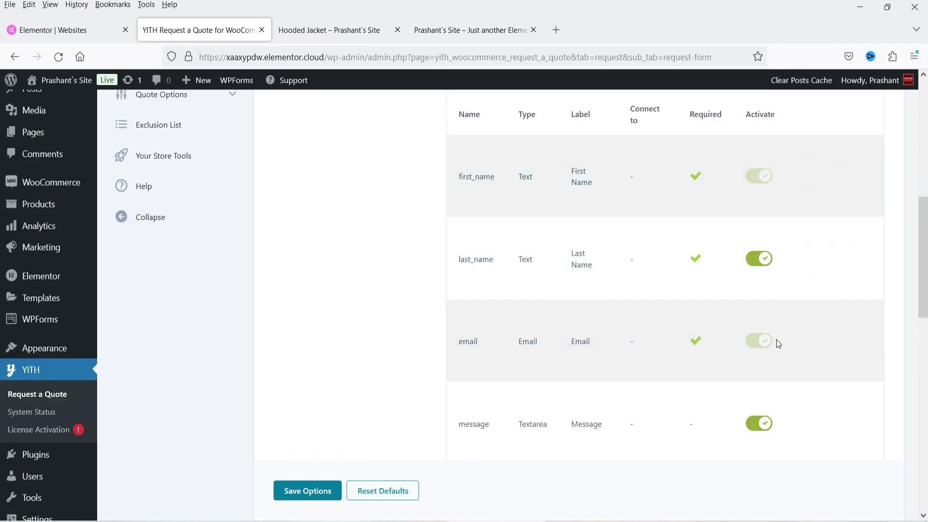
pyautogui.scroll(4, 435, 290)
# Review Quote Options > Quote Settings, then reload the storefront shop page
pyautogui.click(186, 296)
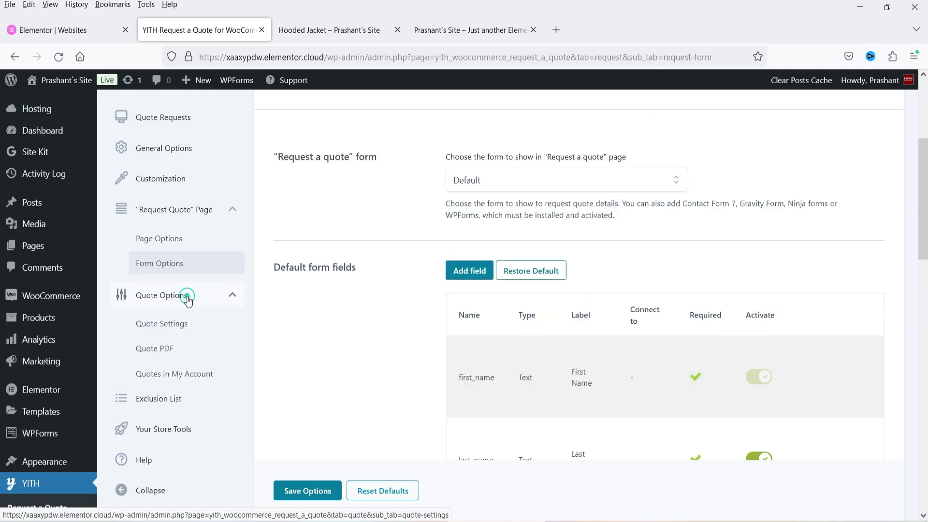
pyautogui.click(188, 324)
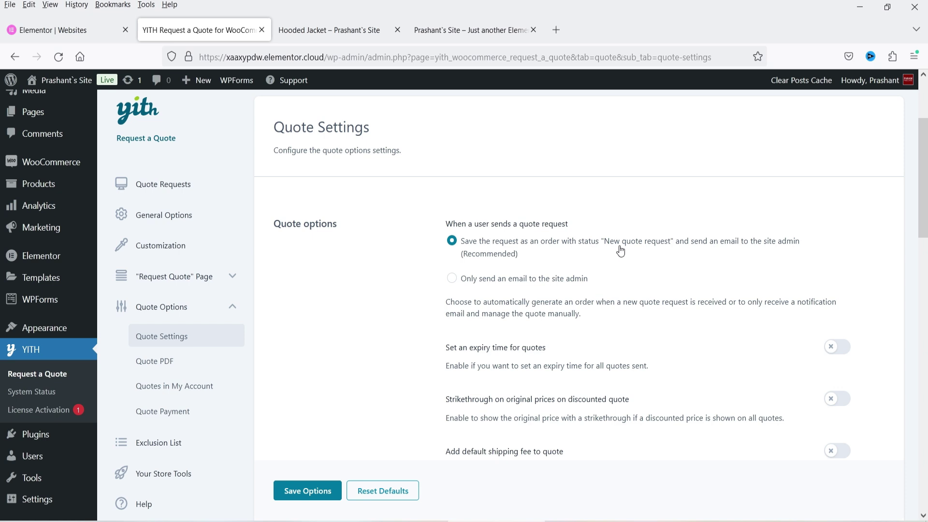
pyautogui.scroll(-3, 656, 228)
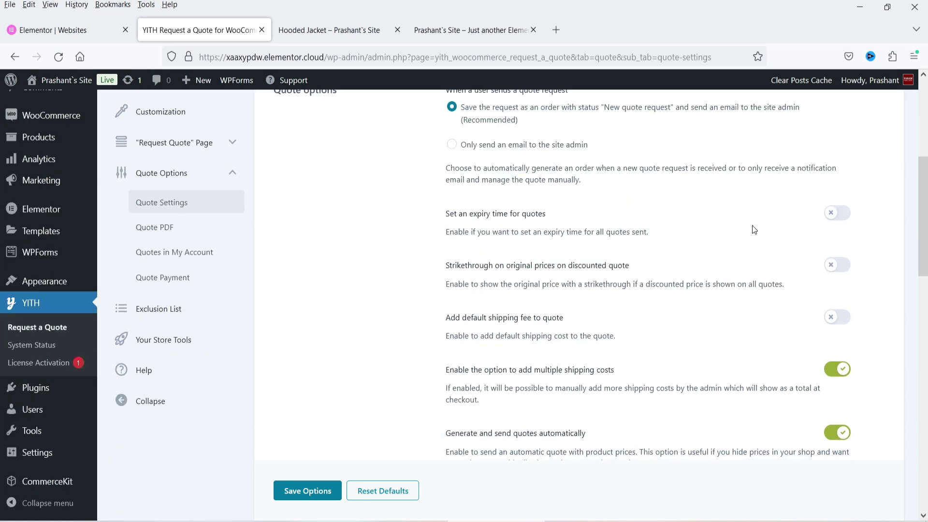
pyautogui.click(464, 30)
pyautogui.click(58, 57)
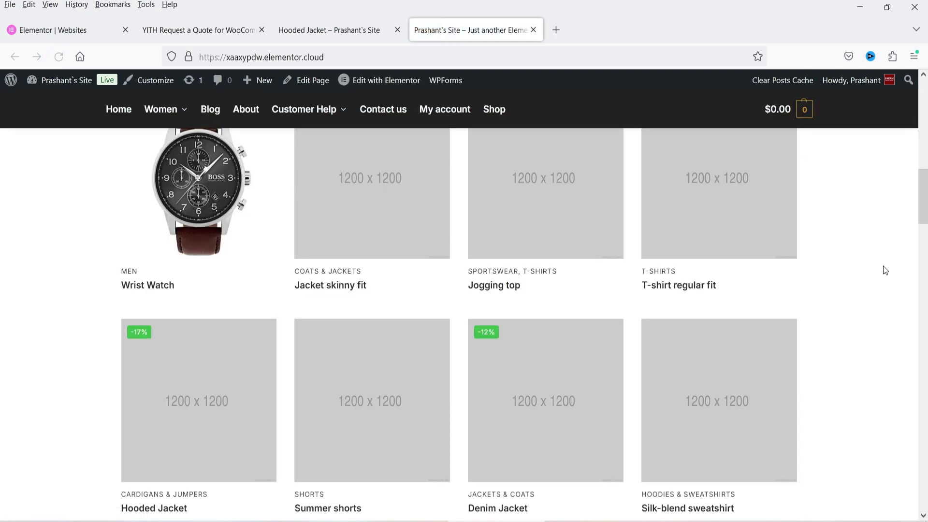
# Add the Silk-blend sweatshirt in Red, size Large, to the quote list
pyautogui.scroll(-4, 885, 268)
pyautogui.click(712, 222)
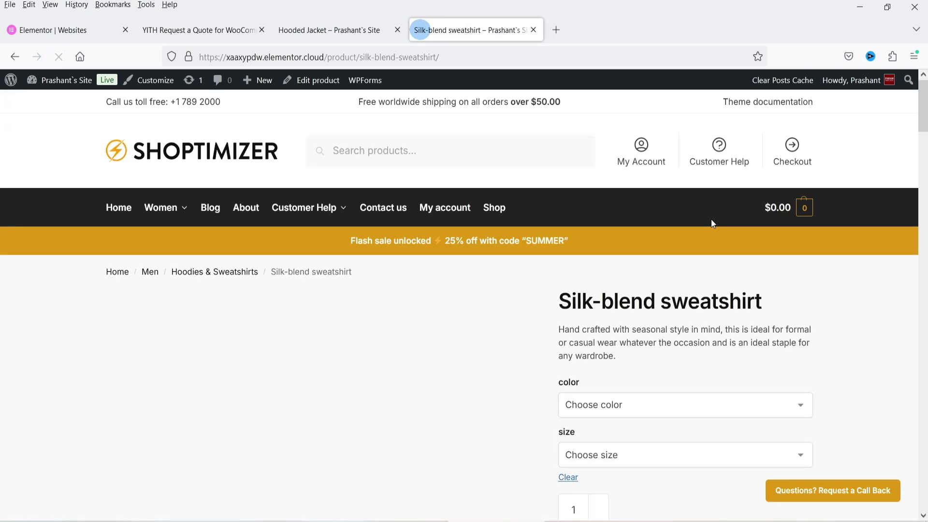
pyautogui.scroll(-4, 810, 260)
pyautogui.click(600, 198)
pyautogui.click(614, 247)
pyautogui.click(607, 255)
pyautogui.click(611, 298)
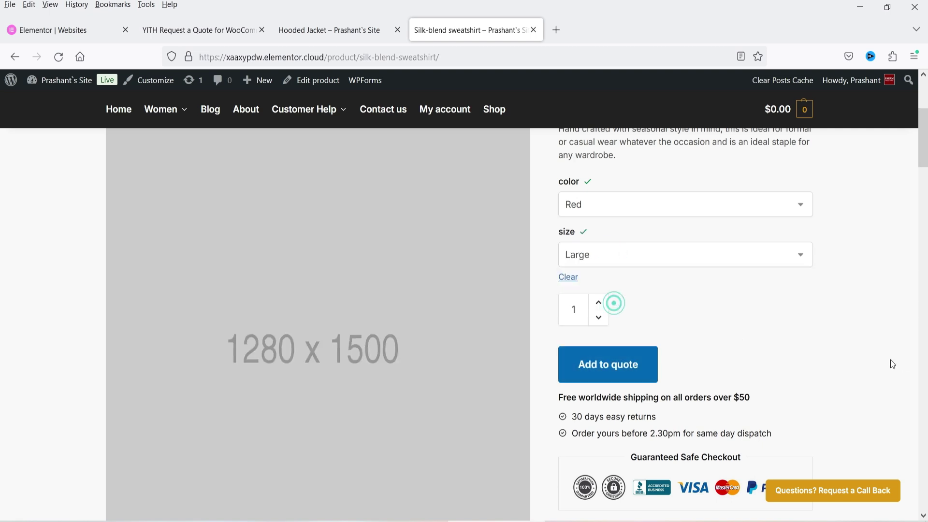
pyautogui.click(592, 374)
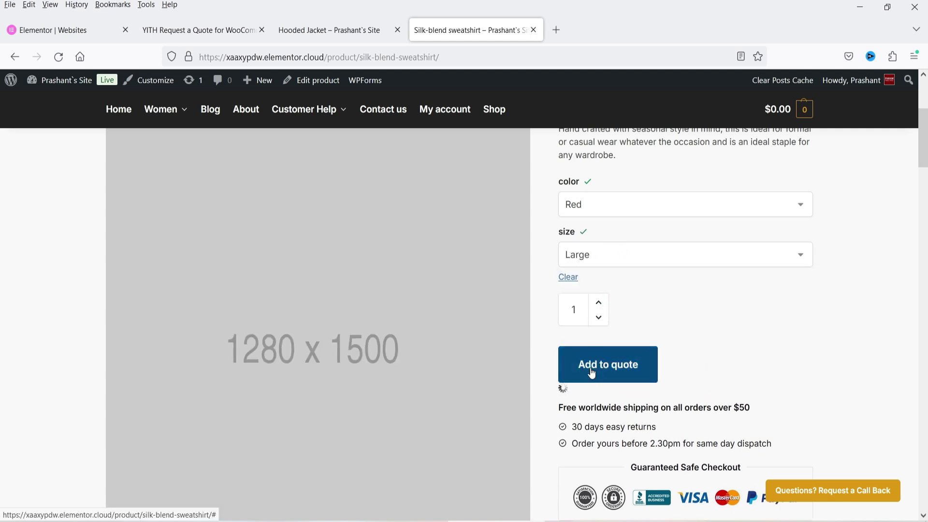
# Add the Patterned wrap dress from the Shop to the quote, then open the quote list
pyautogui.scroll(5, 850, 344)
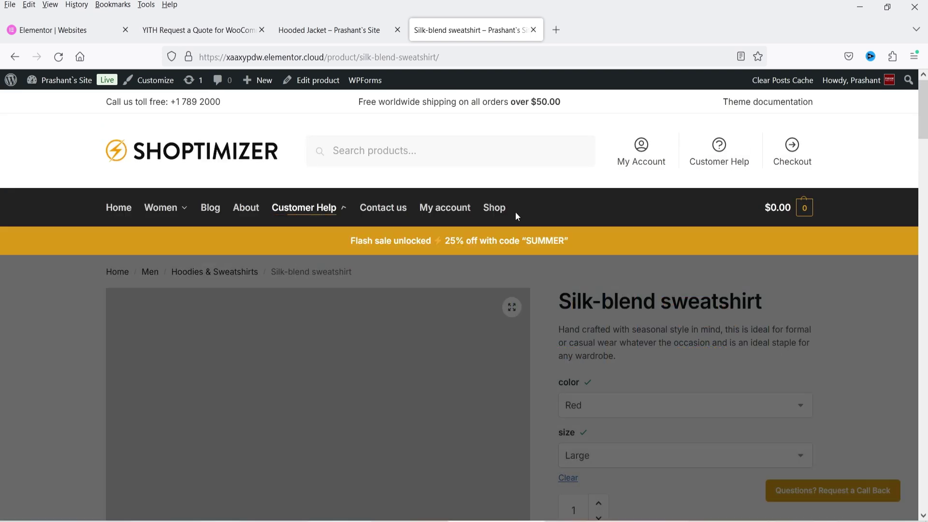
pyautogui.click(495, 208)
pyautogui.scroll(-10, 559, 245)
pyautogui.scroll(3, 554, 271)
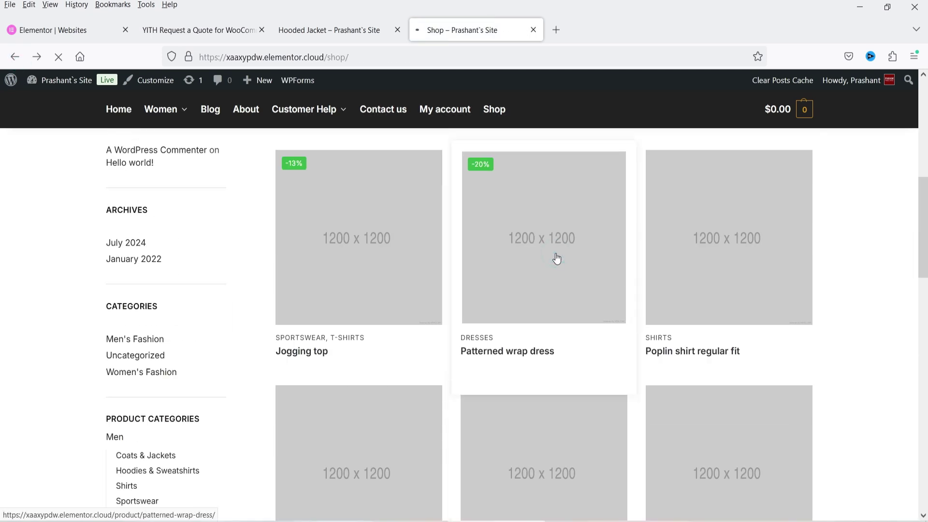
pyautogui.click(555, 257)
pyautogui.click(564, 385)
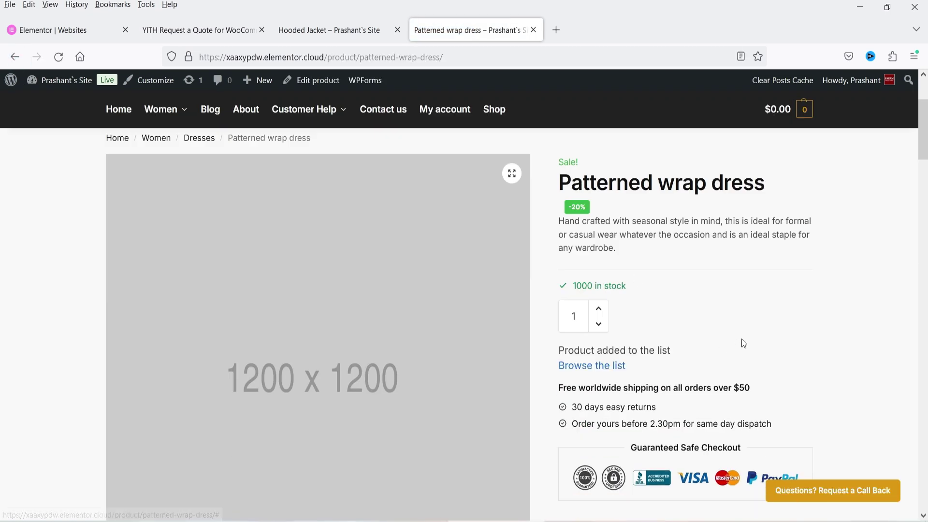
pyautogui.click(598, 367)
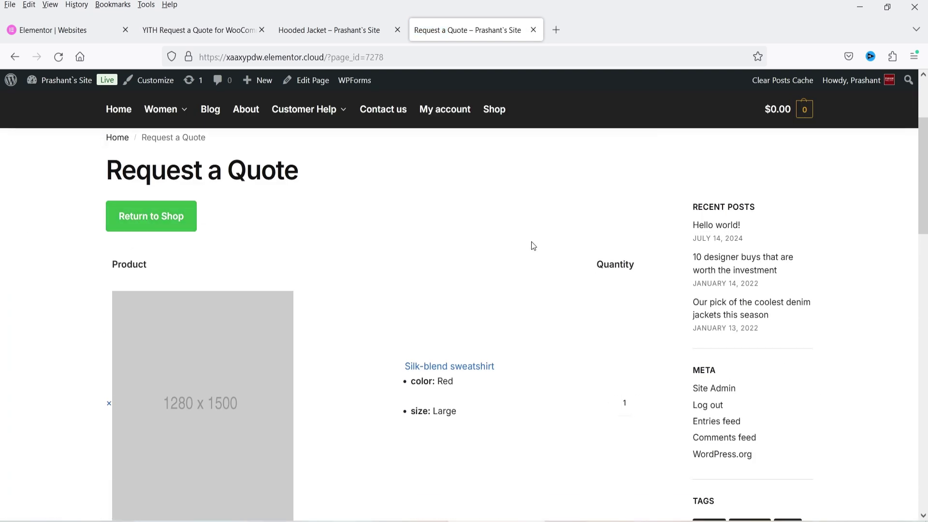
# View the sweatshirt and wrap dress quote list as a PDF, then close it
pyautogui.scroll(-4, 289, 250)
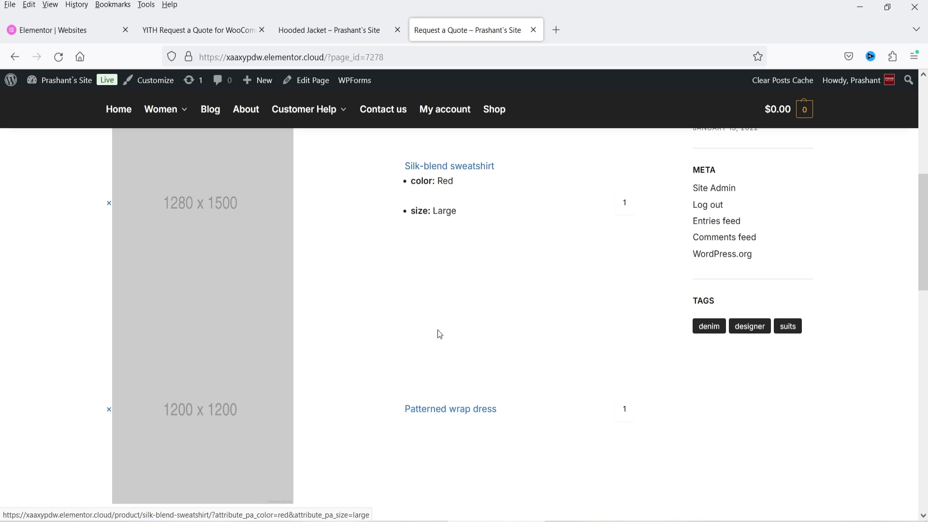
pyautogui.scroll(4, 189, 203)
pyautogui.scroll(-3, 227, 309)
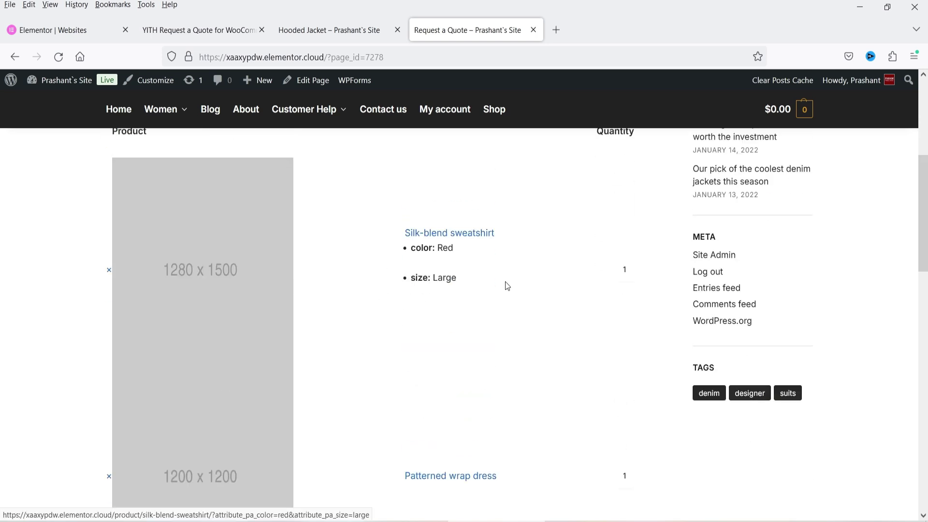
pyautogui.scroll(-5, 501, 280)
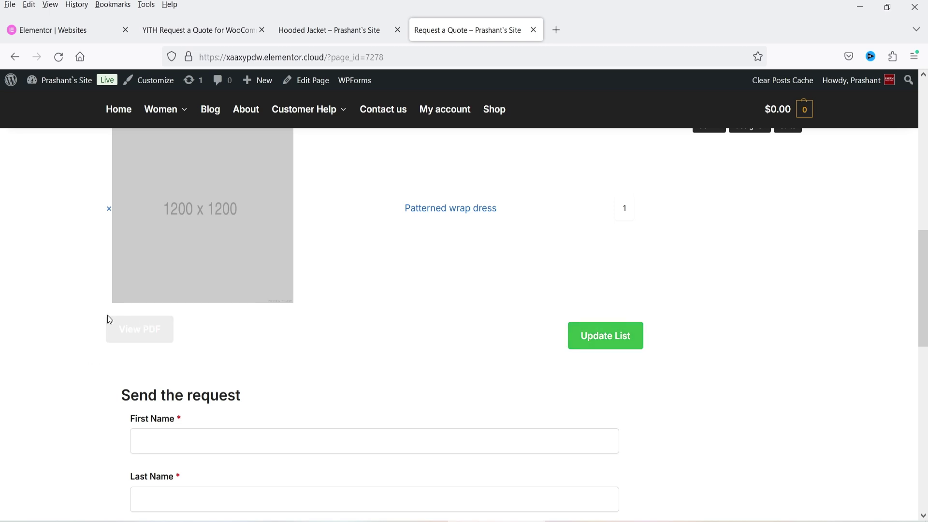
pyautogui.click(129, 321)
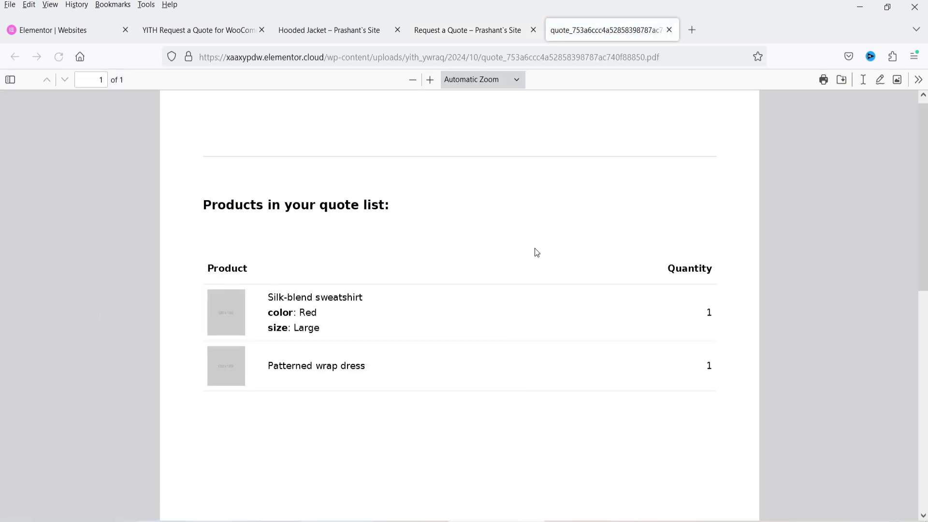
pyautogui.scroll(-5, 534, 248)
pyautogui.scroll(5, 513, 223)
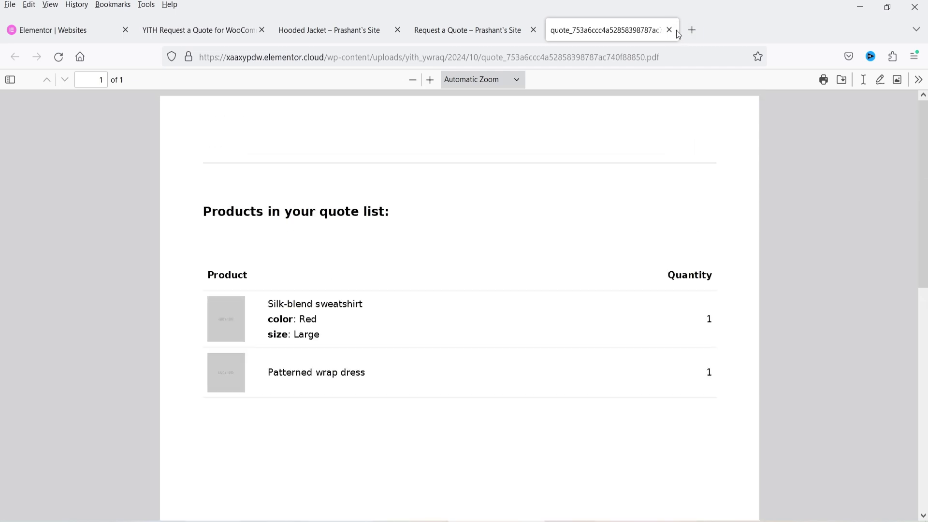
pyautogui.click(669, 30)
pyautogui.scroll(-3, 184, 314)
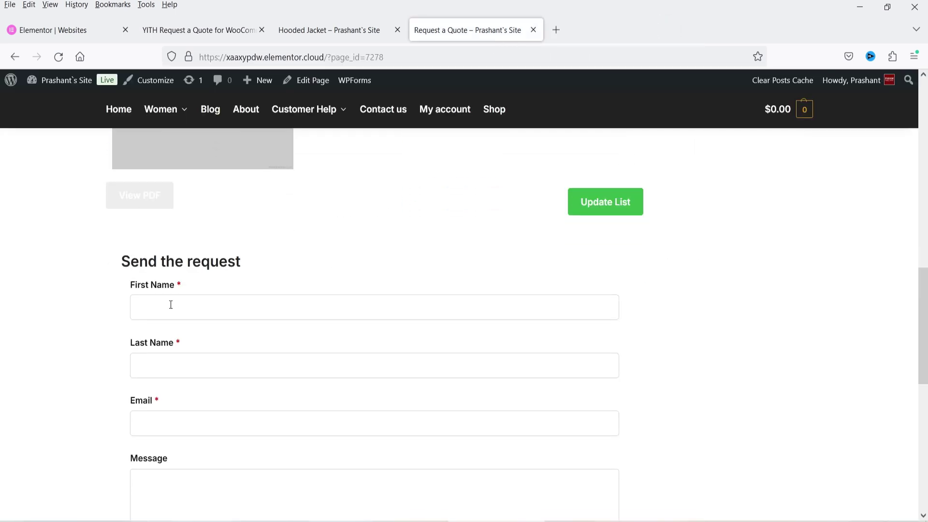
# Enter the customer's name, e-mail and message 'Testing the quote options', then send the request
pyautogui.scroll(-3, 200, 342)
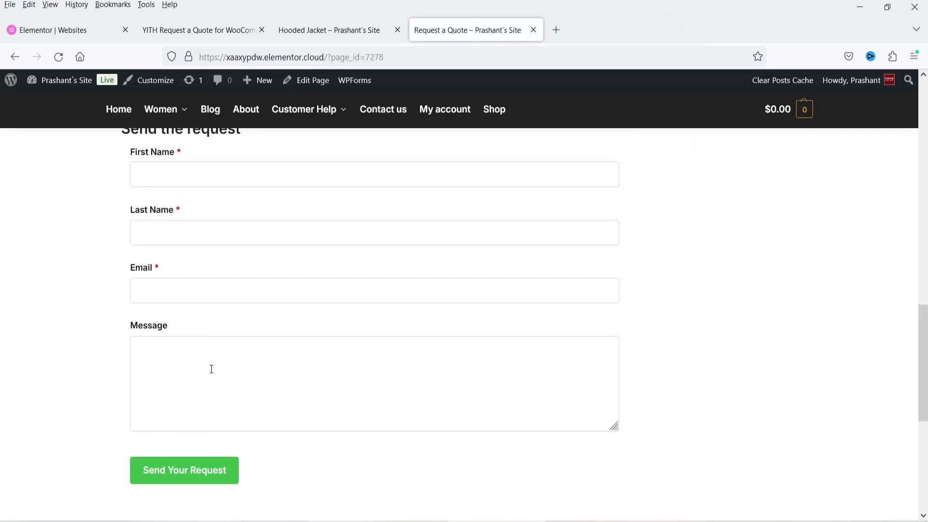
pyautogui.scroll(3, 209, 369)
pyautogui.click(175, 308)
pyautogui.press('Tab')
pyautogui.press('Tab')
pyautogui.write('supp')
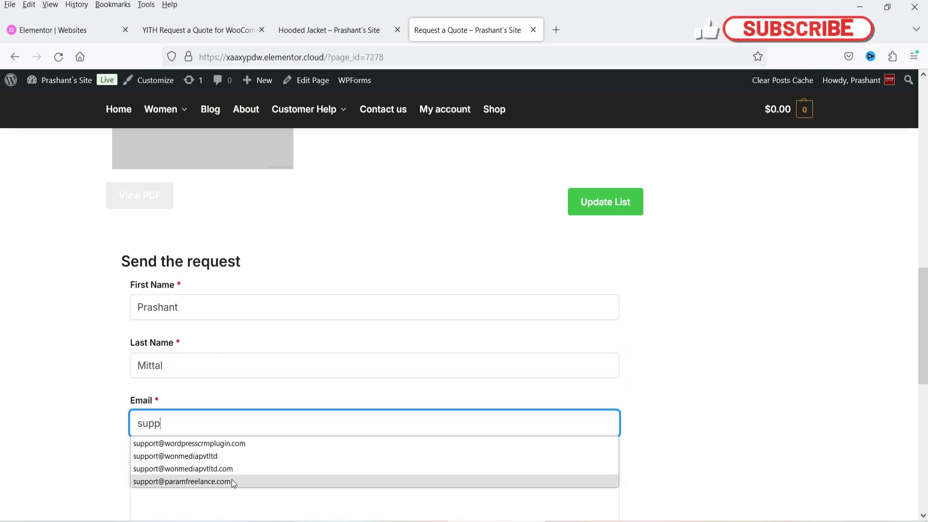
pyautogui.click(231, 475)
pyautogui.press('Tab')
pyautogui.write('Testing the quote options')
pyautogui.scroll(-5, 254, 409)
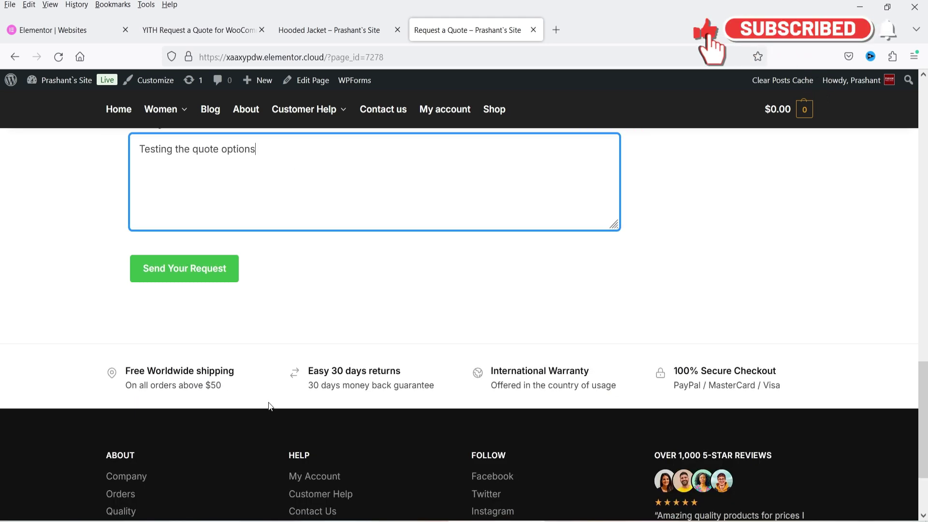
pyautogui.click(184, 269)
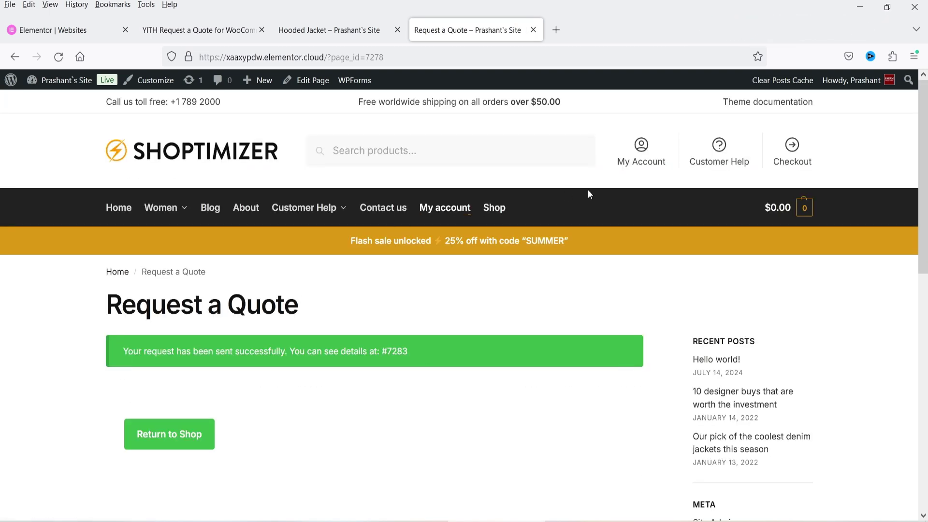
# Edit the newly received request from the admin Quote Requests list
pyautogui.click(211, 34)
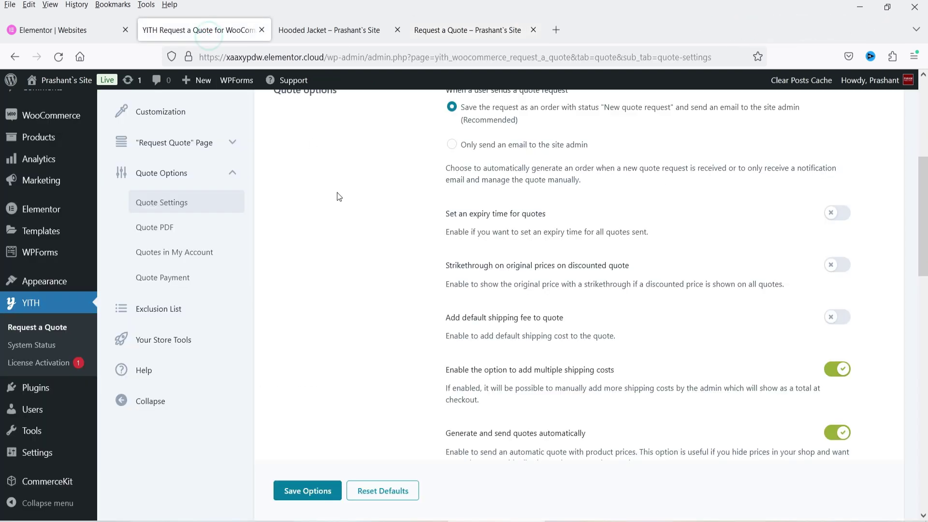
pyautogui.scroll(3, 314, 186)
pyautogui.click(163, 183)
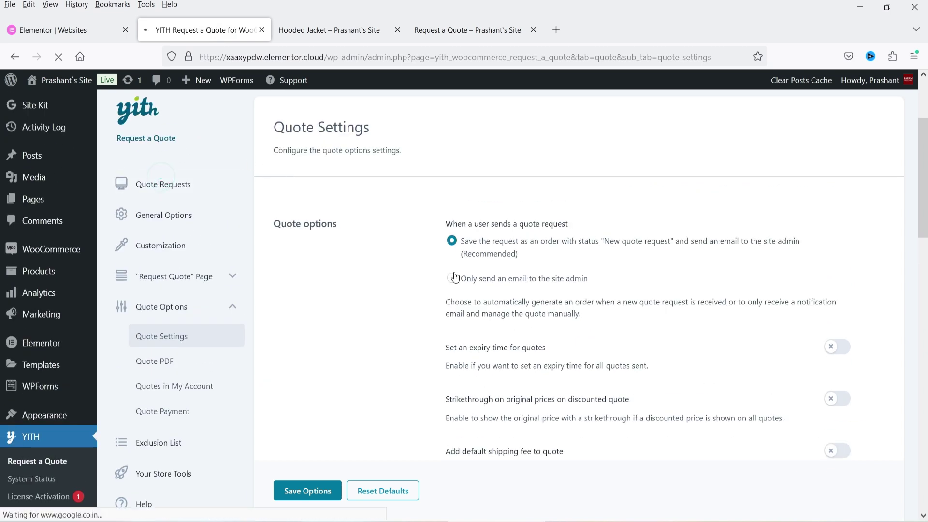
pyautogui.scroll(-2, 517, 384)
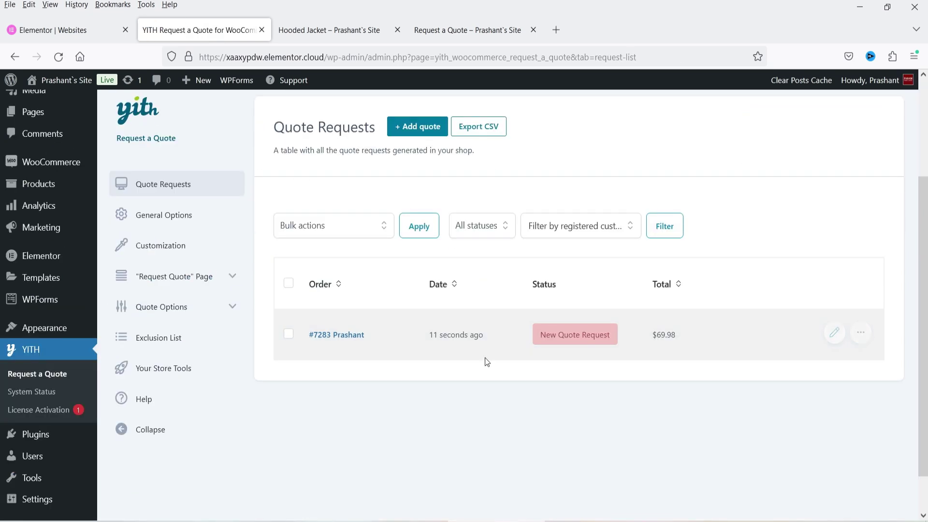
pyautogui.click(834, 333)
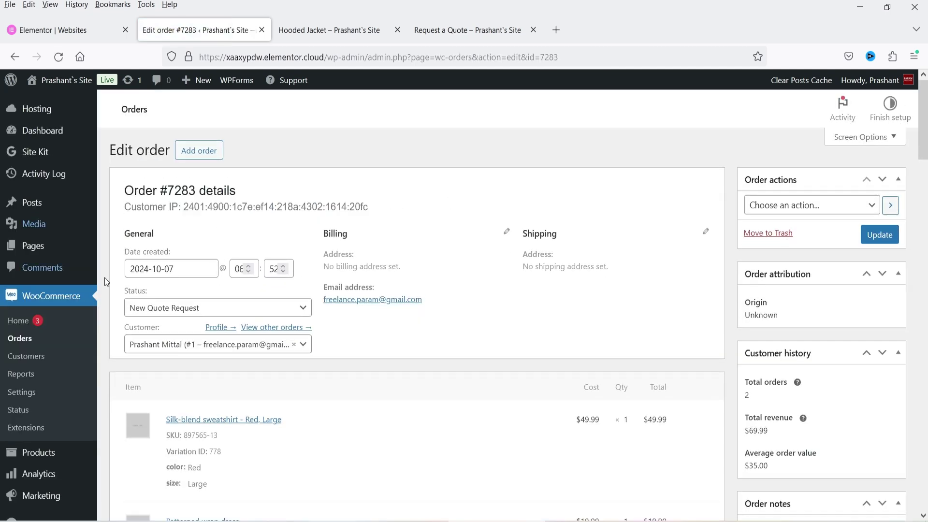
# Lower the sweatshirt line total to 45.99 and the wrap dress to 18.99, then save
pyautogui.scroll(-3, 426, 247)
pyautogui.scroll(-4, 314, 294)
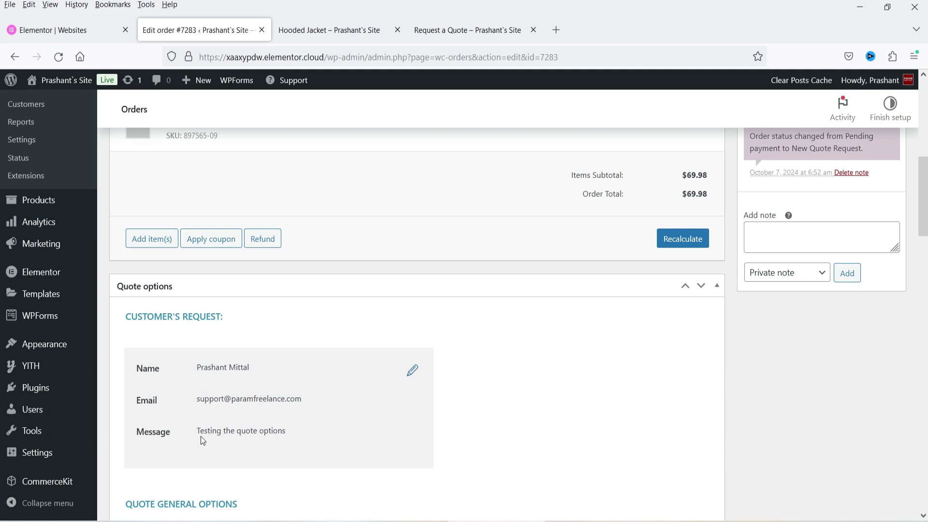
pyautogui.scroll(-2, 245, 375)
pyautogui.scroll(4, 326, 349)
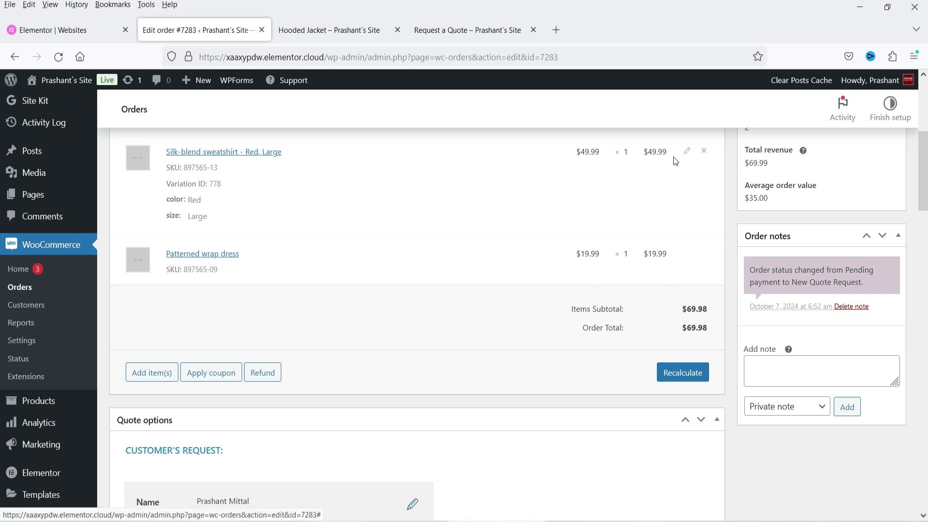
pyautogui.click(687, 151)
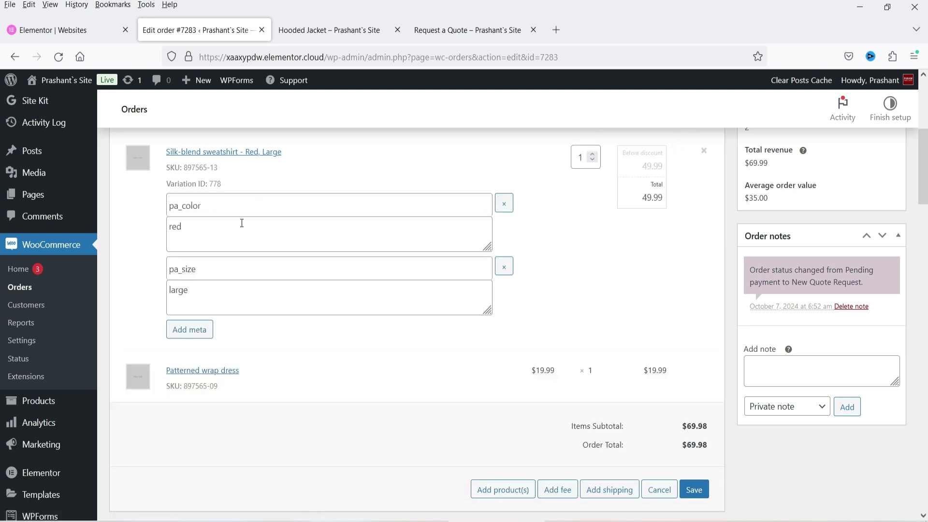
pyautogui.moveTo(648, 197); pyautogui.dragTo(651, 197)
pyautogui.click(688, 372)
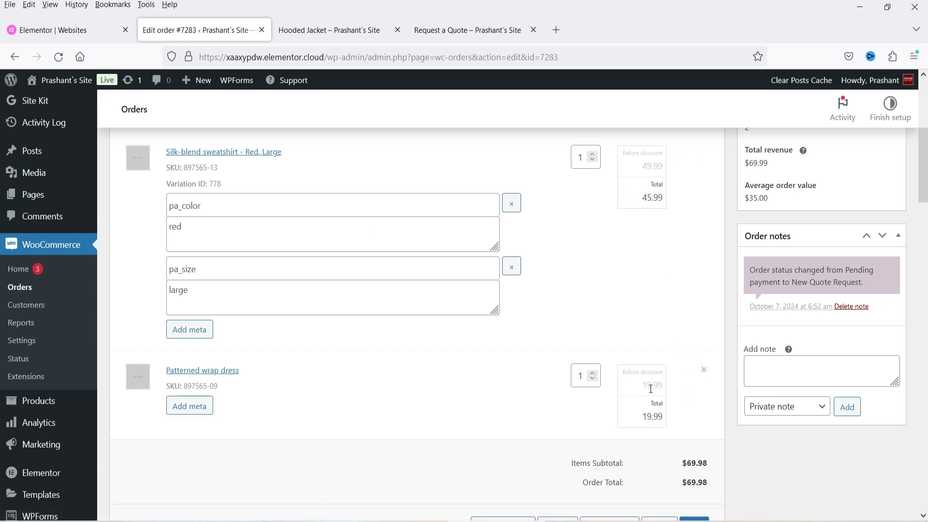
pyautogui.moveTo(647, 417); pyautogui.dragTo(651, 417)
pyautogui.press('Return')
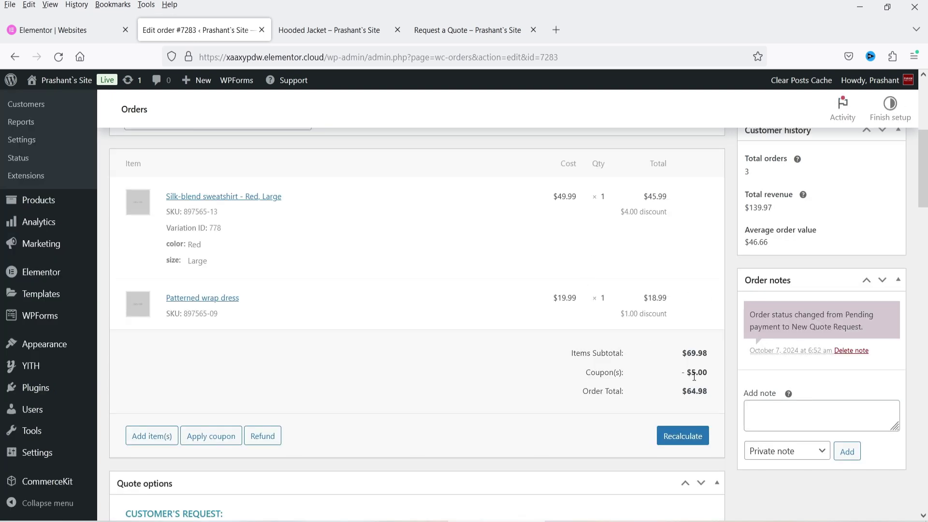
# Look through the quote's general options
pyautogui.moveTo(671, 401); pyautogui.dragTo(709, 395)
pyautogui.click(676, 396)
pyautogui.scroll(-5, 602, 352)
pyautogui.scroll(-5, 459, 356)
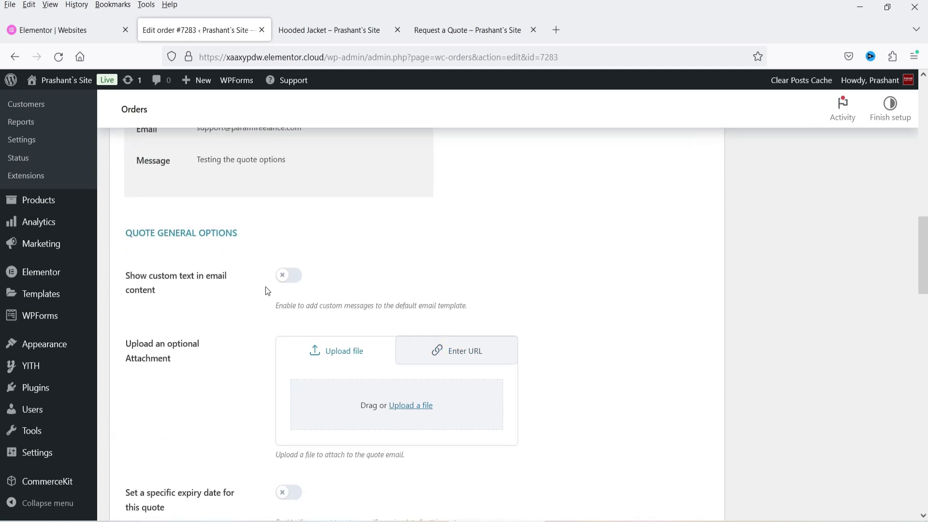
pyautogui.scroll(-4, 232, 296)
pyautogui.scroll(3, 172, 273)
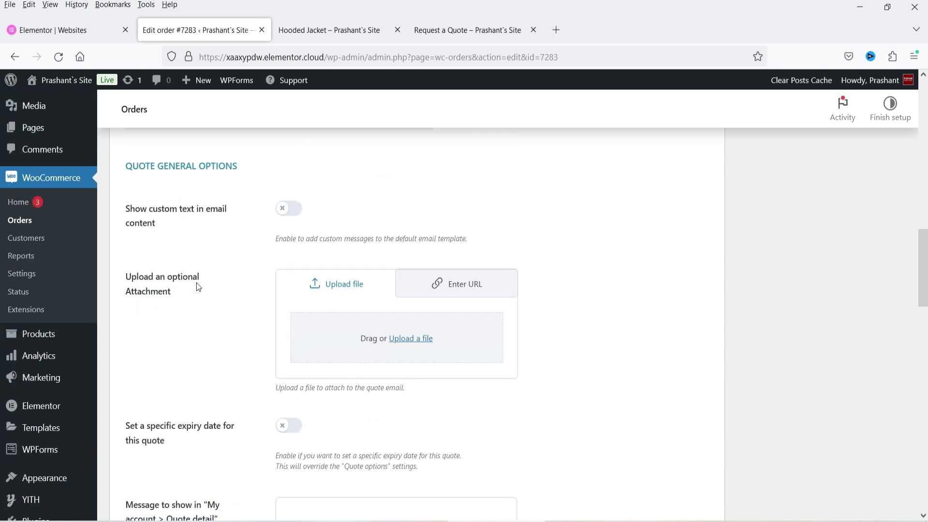
pyautogui.scroll(-4, 532, 299)
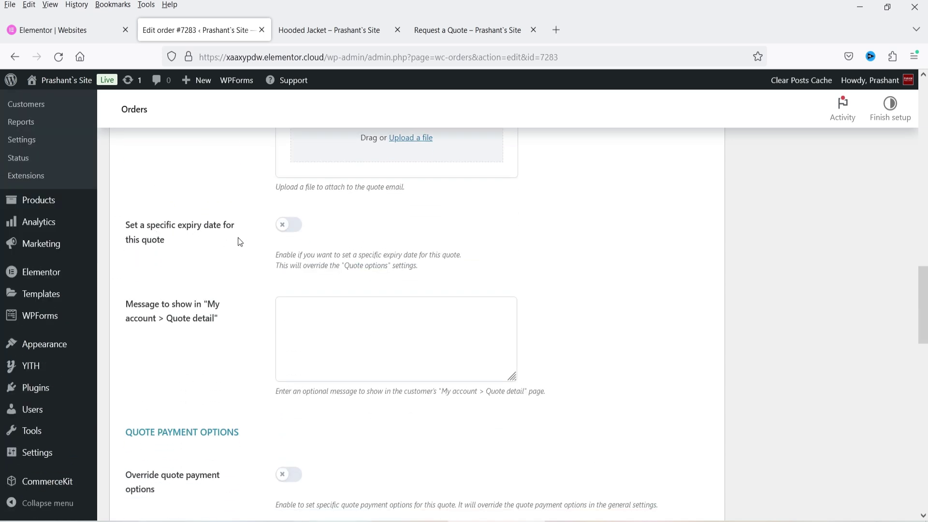
# Toggle the specific expiry date on and back off, then review the payment options
pyautogui.click(293, 226)
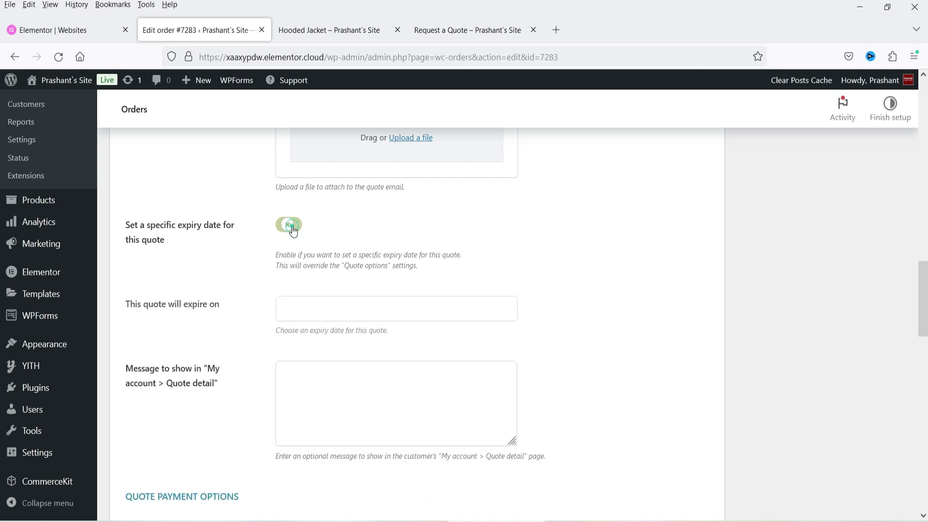
pyautogui.click(292, 226)
pyautogui.scroll(-5, 201, 235)
pyautogui.scroll(-1, 181, 233)
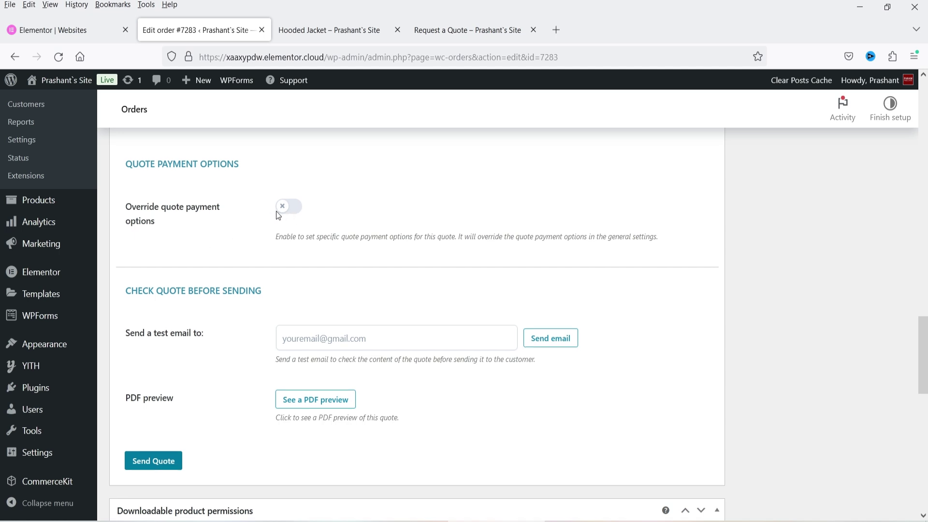
pyautogui.scroll(-2, 220, 293)
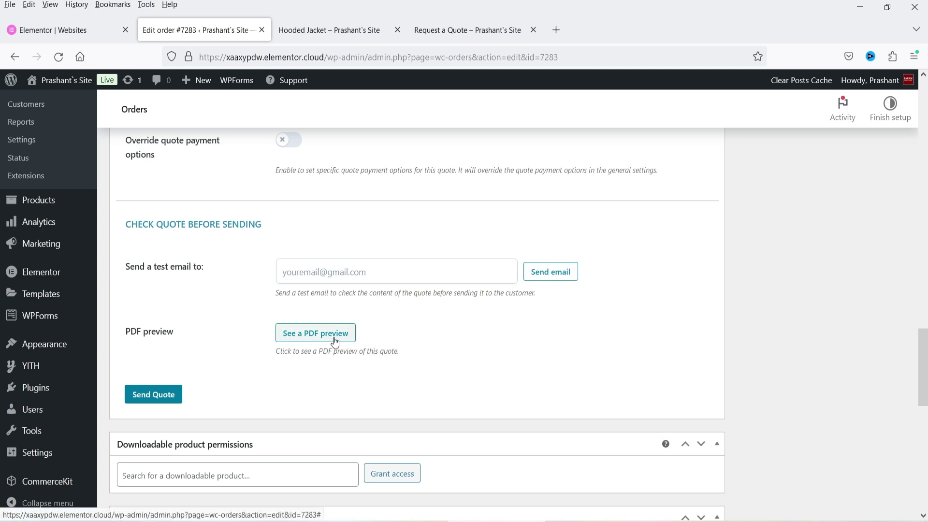
pyautogui.scroll(-1, 444, 328)
pyautogui.scroll(-2, 444, 327)
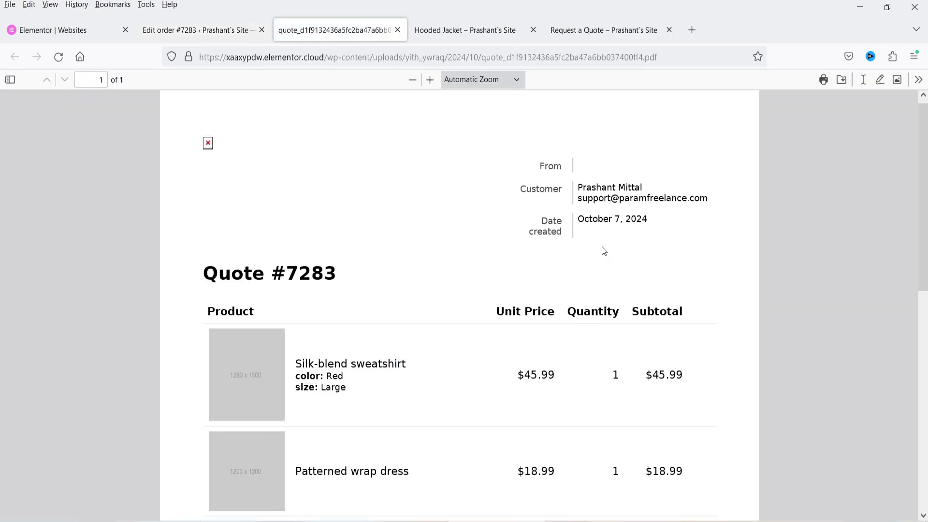
# Verify the PDF shows the -$5.00 discount and $64.98 total, then return to the order
pyautogui.scroll(-3, 603, 250)
pyautogui.scroll(3, 525, 237)
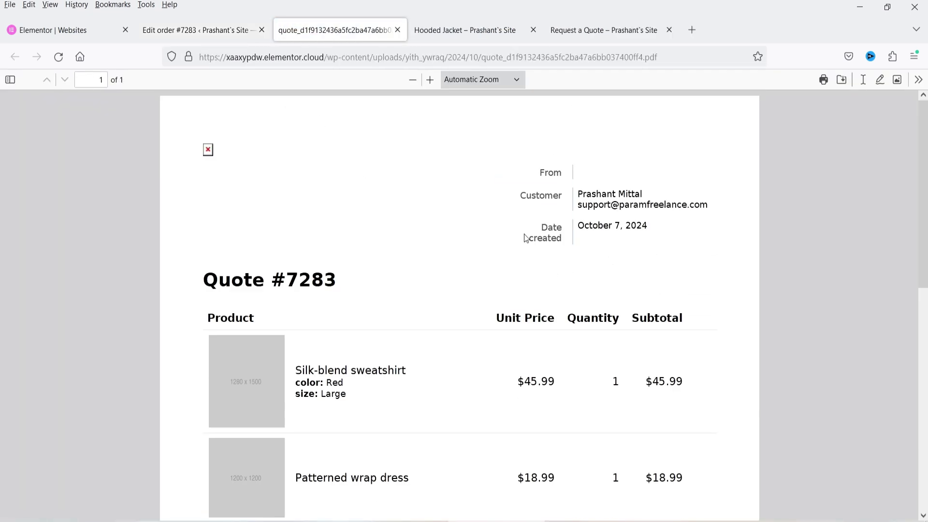
pyautogui.scroll(-3, 660, 256)
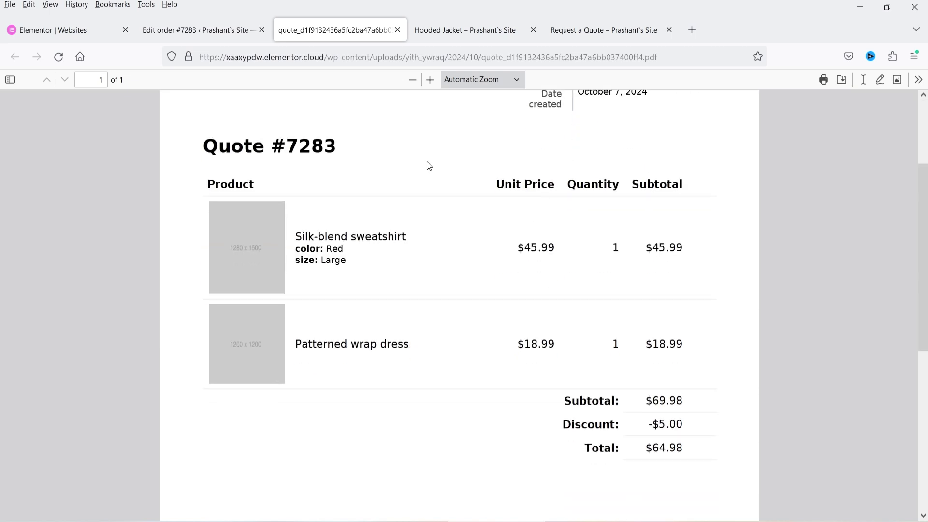
pyautogui.scroll(-4, 649, 309)
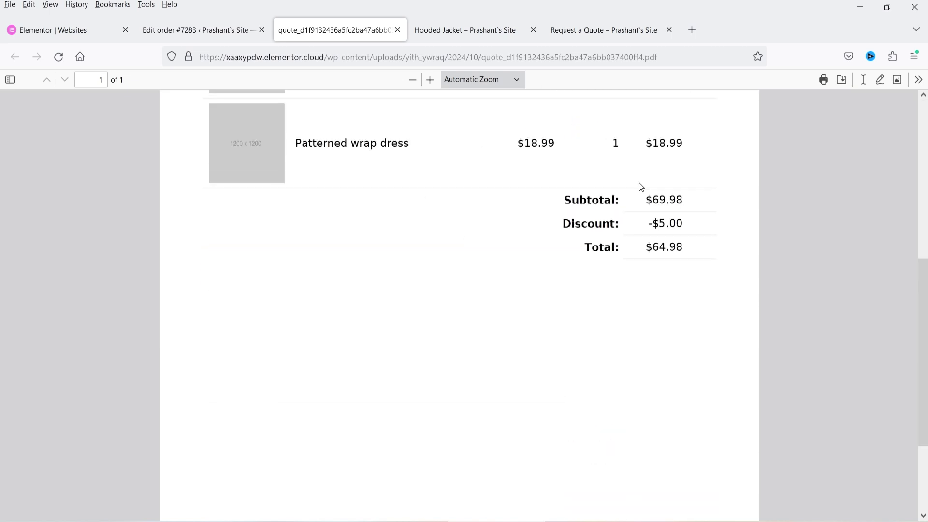
pyautogui.scroll(7, 689, 331)
pyautogui.scroll(-3, 652, 246)
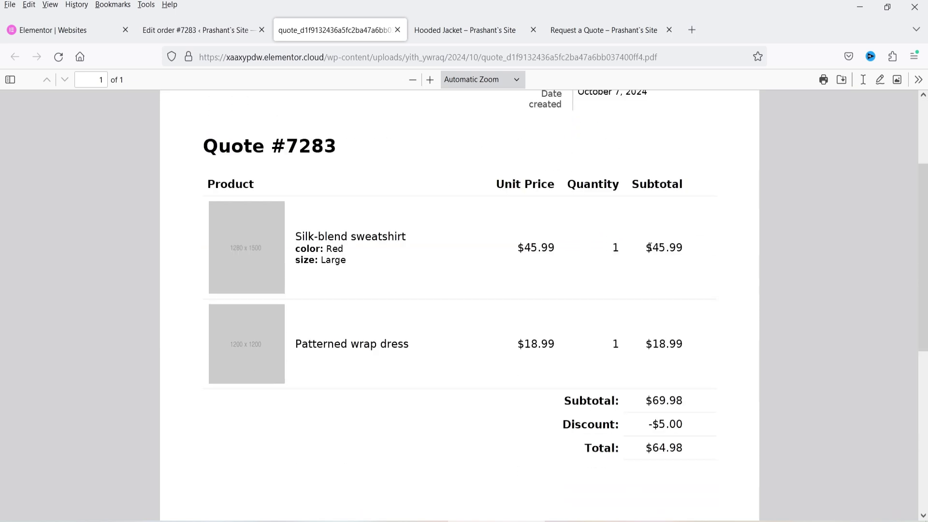
pyautogui.moveTo(563, 424); pyautogui.dragTo(716, 426)
pyautogui.click(715, 427)
pyautogui.click(212, 38)
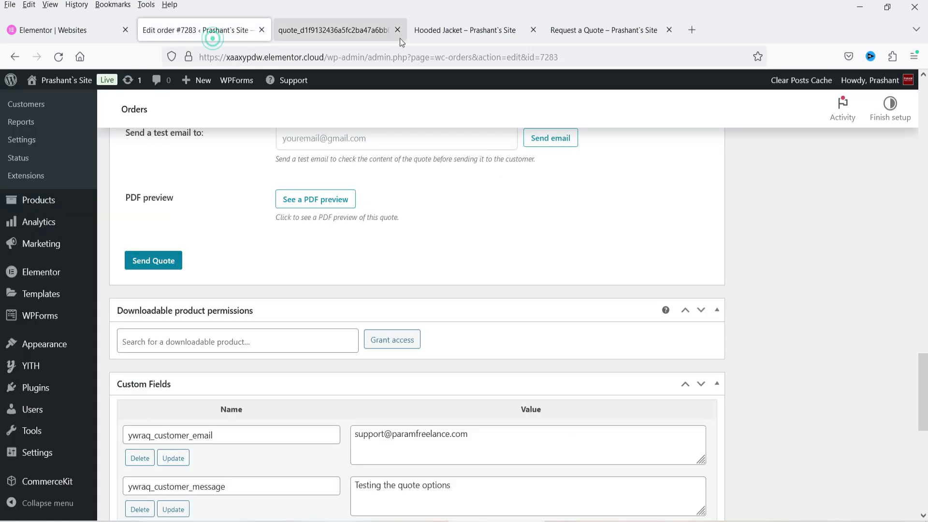
pyautogui.click(397, 30)
# Send quote #7283 to the customer and open the storefront's My account page
pyautogui.click(145, 256)
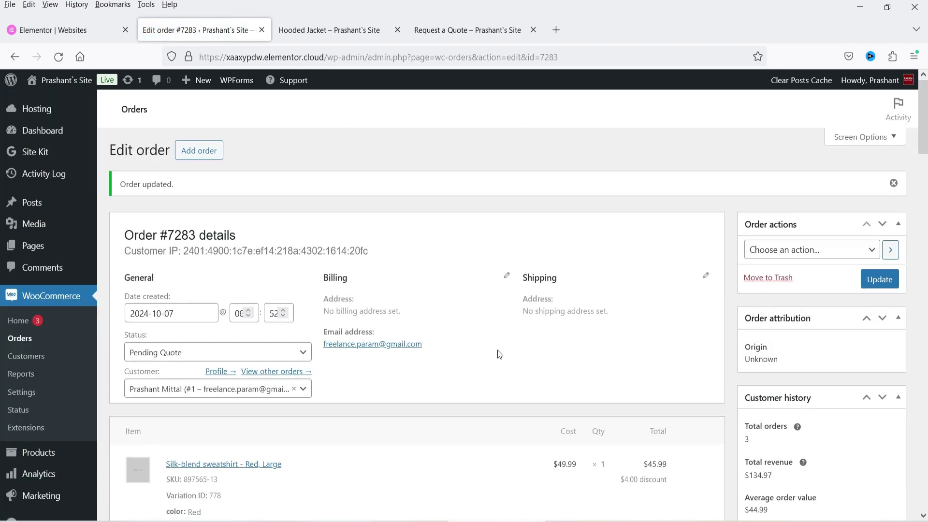
pyautogui.click(434, 35)
pyautogui.click(443, 207)
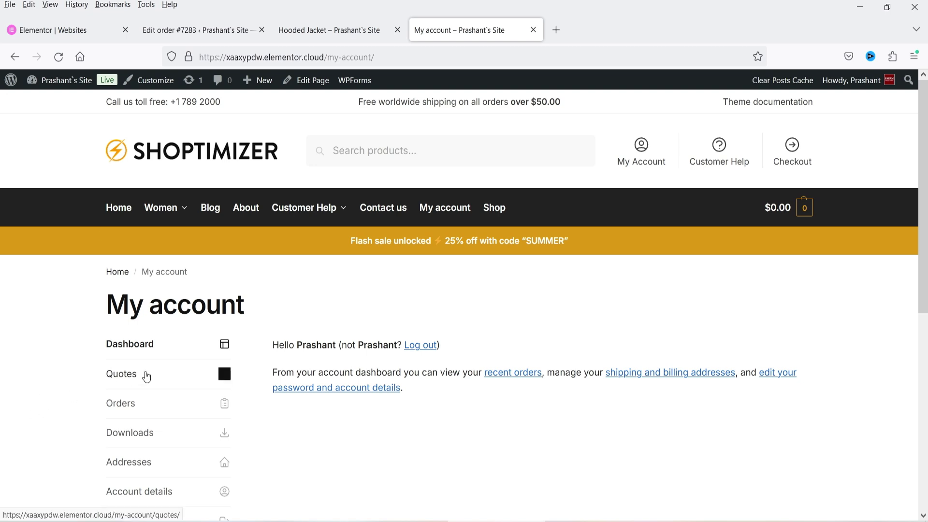
# Read quote #7283's details under My account quotes, then return to the admin order editor
pyautogui.click(147, 376)
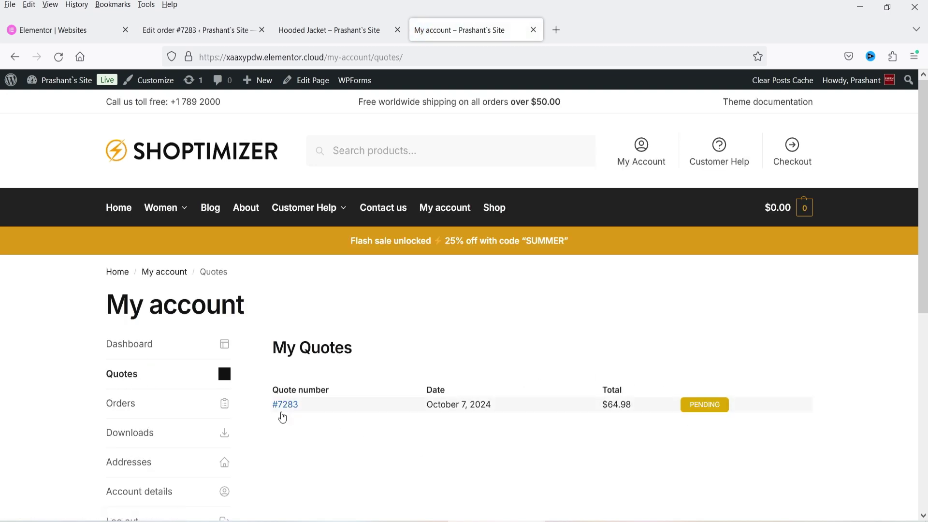
pyautogui.scroll(-4, 799, 413)
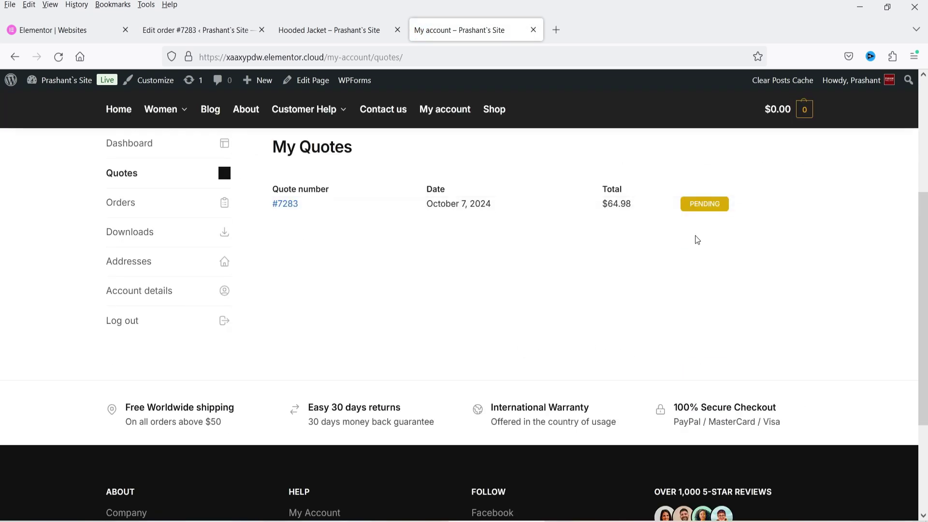
pyautogui.click(710, 206)
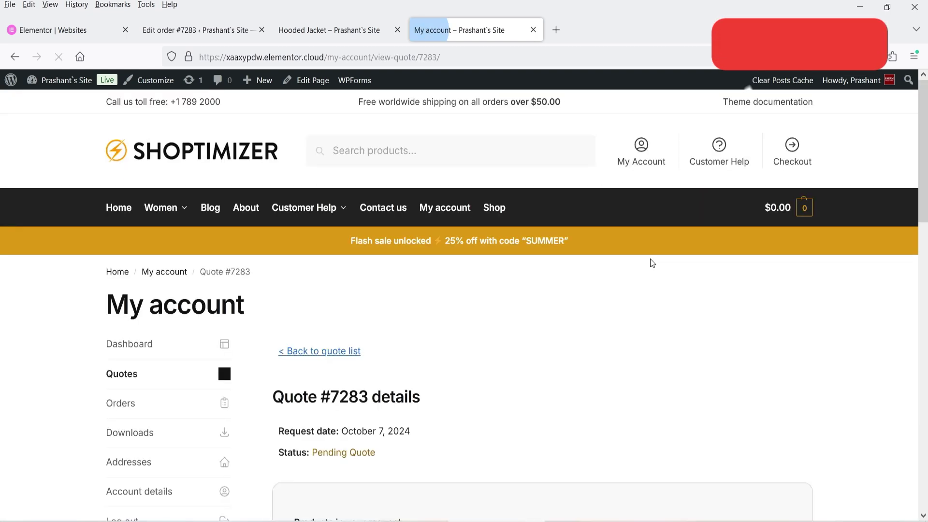
pyautogui.scroll(-4, 532, 246)
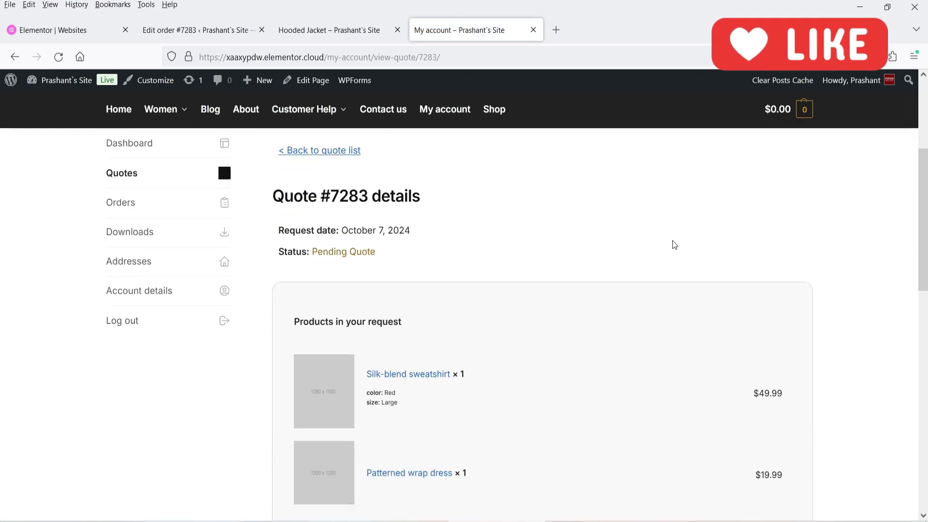
pyautogui.scroll(-1, 672, 244)
pyautogui.scroll(-2, 822, 299)
pyautogui.scroll(-3, 827, 275)
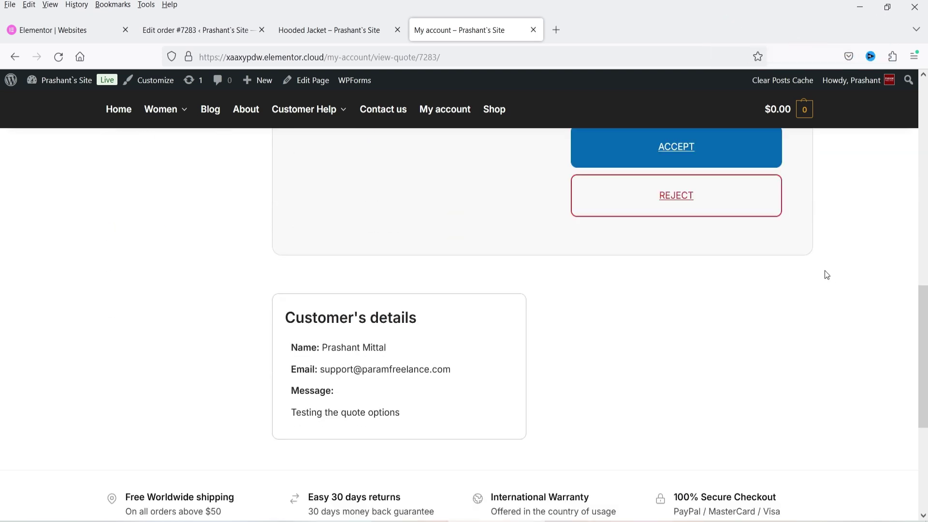
pyautogui.scroll(-2, 841, 304)
pyautogui.scroll(4, 849, 308)
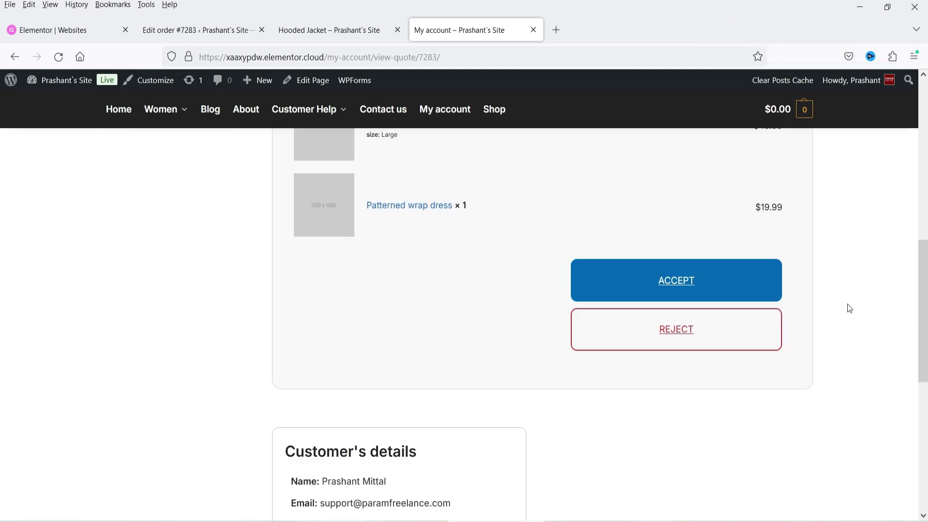
pyautogui.scroll(5, 838, 307)
pyautogui.hotkey('ctrl', '2')
pyautogui.scroll(-5, 11, 338)
# Open YITH Request a Quote and its Quote Settings page under Quote Options
pyautogui.moveTo(19, 365)
pyautogui.click(118, 368)
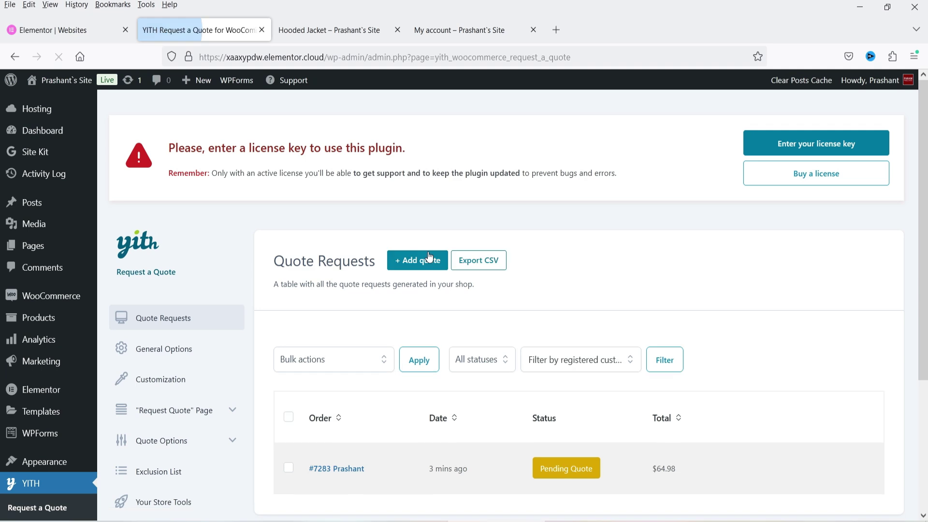
pyautogui.scroll(-2, 429, 257)
pyautogui.click(180, 310)
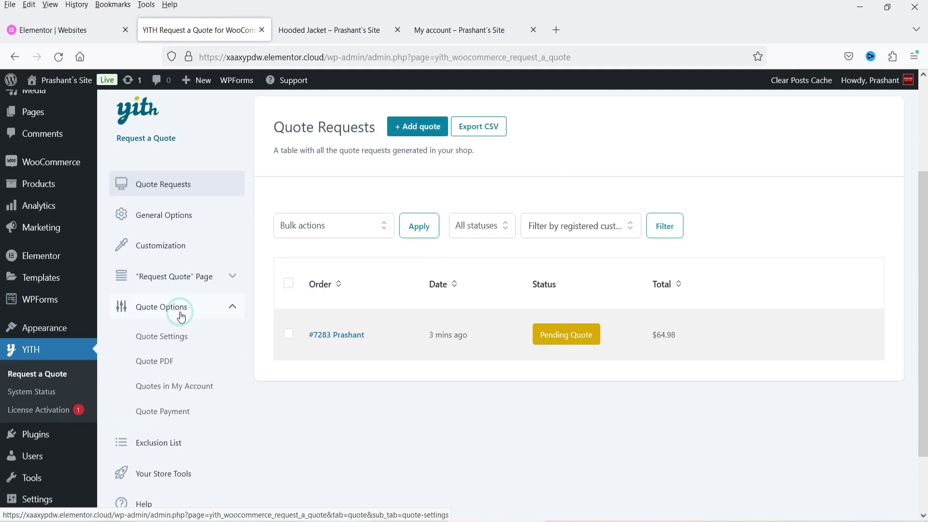
pyautogui.click(183, 338)
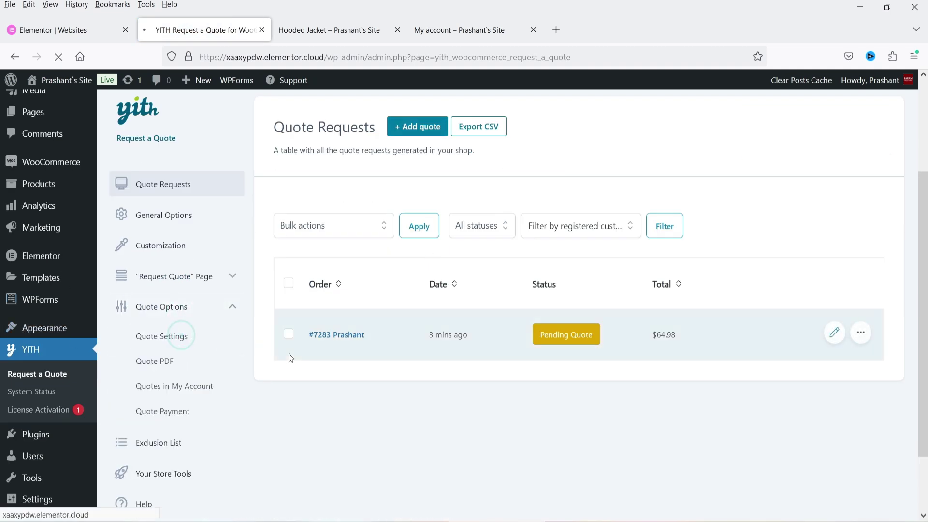
# Scroll through the Quote Settings, then bring up the Quote PDF settings page
pyautogui.scroll(-3, 469, 266)
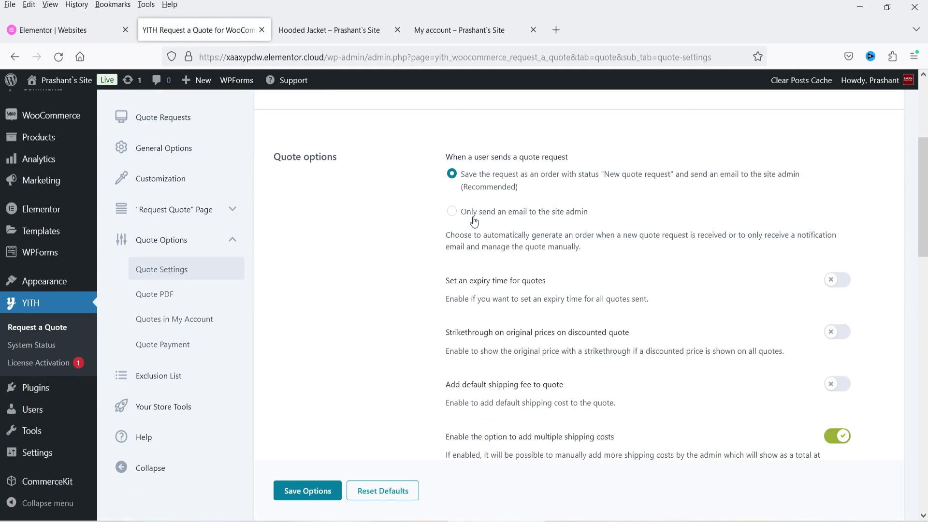
pyautogui.scroll(-3, 471, 239)
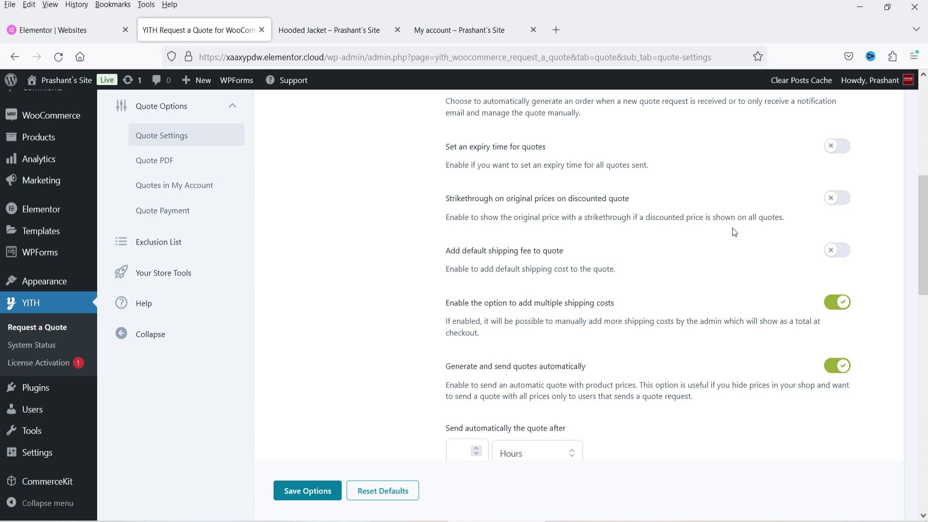
pyautogui.scroll(-7, 732, 227)
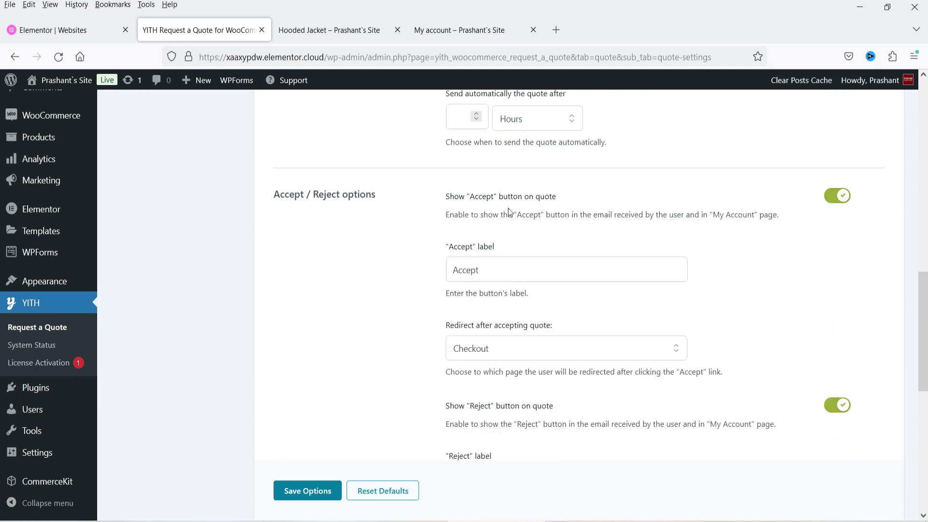
pyautogui.scroll(-8, 694, 300)
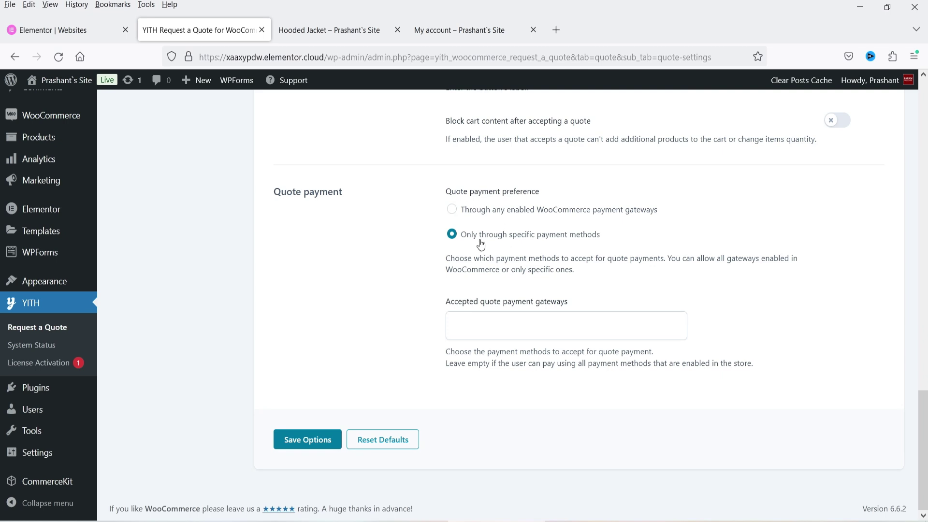
pyautogui.scroll(12, 595, 237)
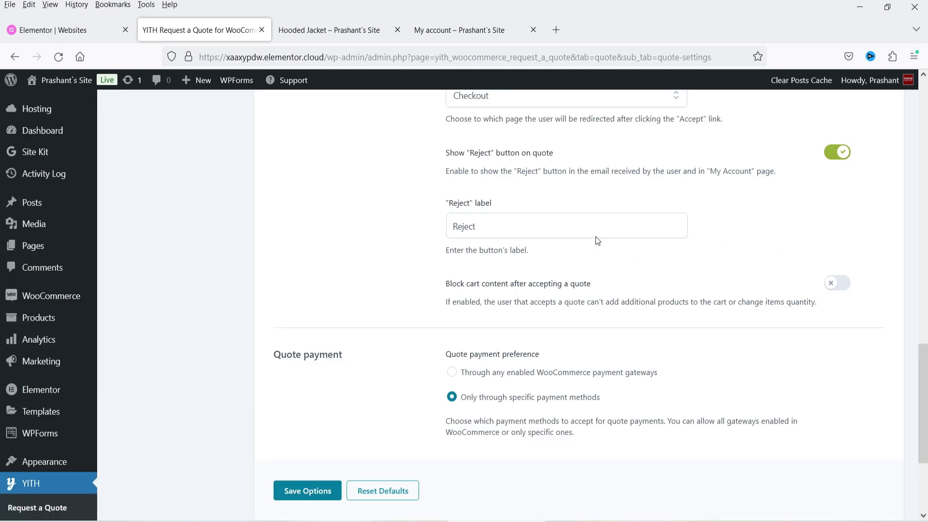
pyautogui.click(159, 214)
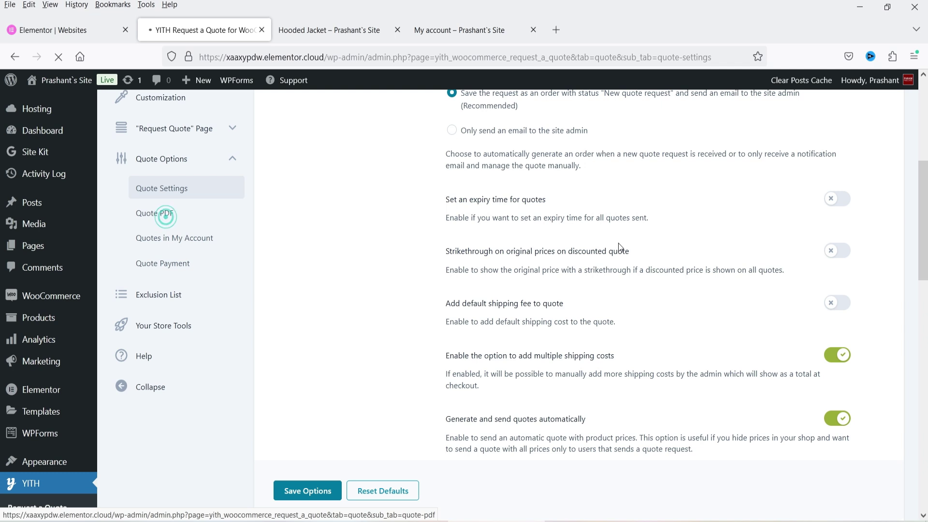
pyautogui.scroll(-3, 617, 244)
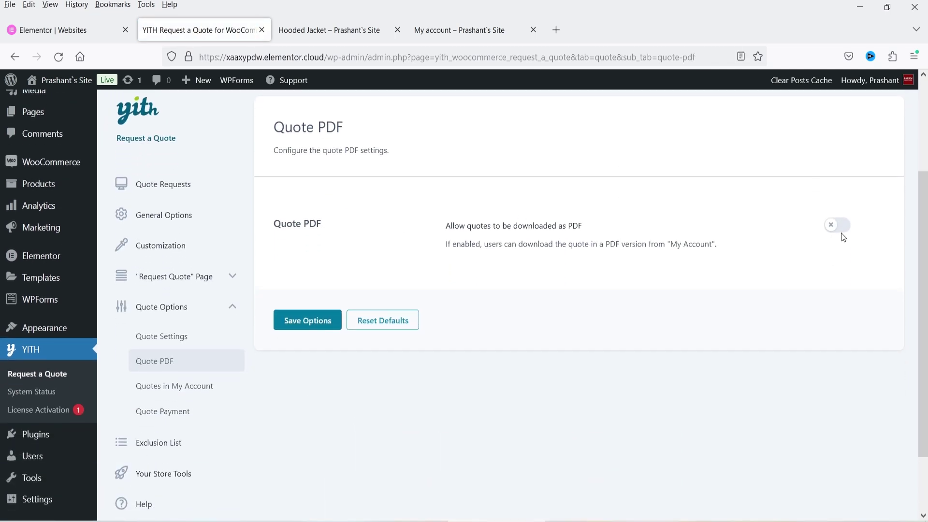
# Turn on 'Allow quotes to be downloaded as PDF' and save the Quote PDF options
pyautogui.click(838, 225)
pyautogui.scroll(-2, 617, 250)
pyautogui.scroll(-4, 505, 226)
pyautogui.click(307, 493)
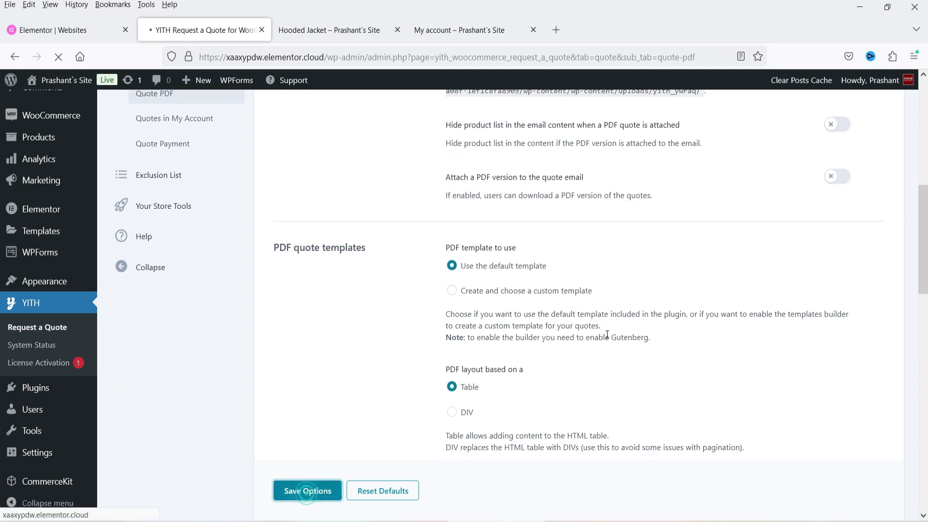
# Review the Quotes in My Account settings and the customer's quote #7283 page
pyautogui.scroll(-3, 302, 240)
pyautogui.click(145, 252)
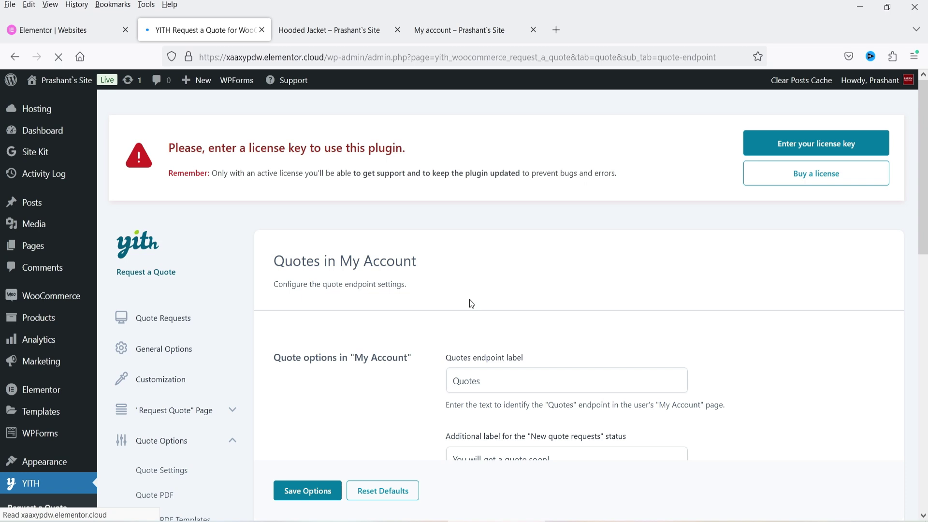
pyautogui.scroll(-3, 469, 299)
pyautogui.click(454, 32)
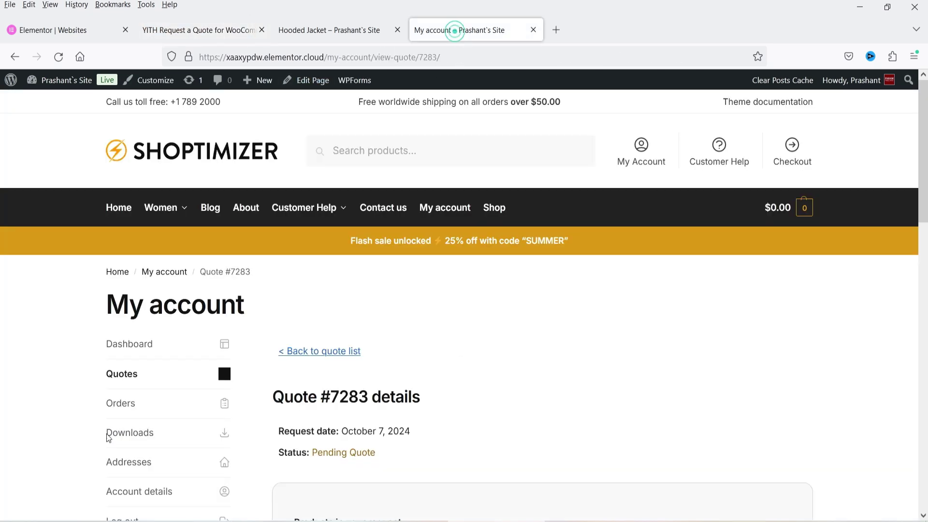
pyautogui.click(198, 31)
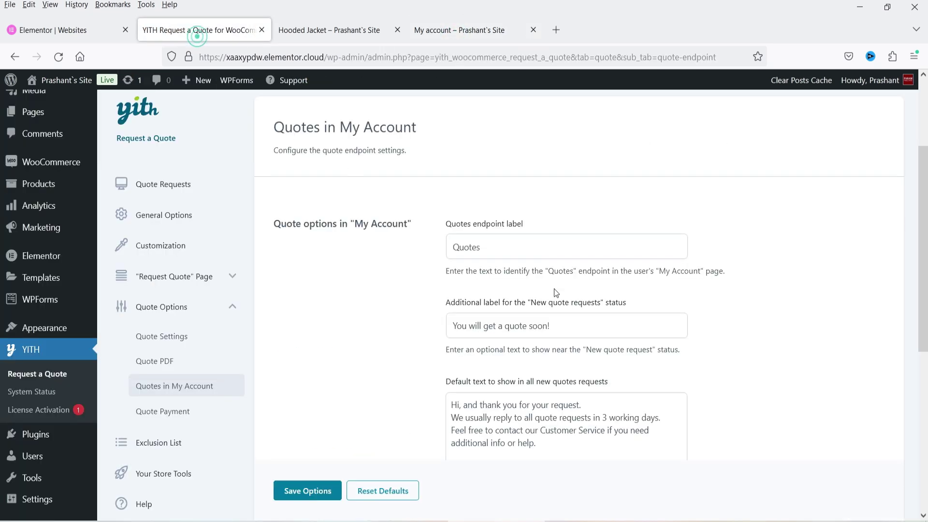
# Enable 'Redirect the user to Pay for Quote page' in Quote Payment and save
pyautogui.click(192, 416)
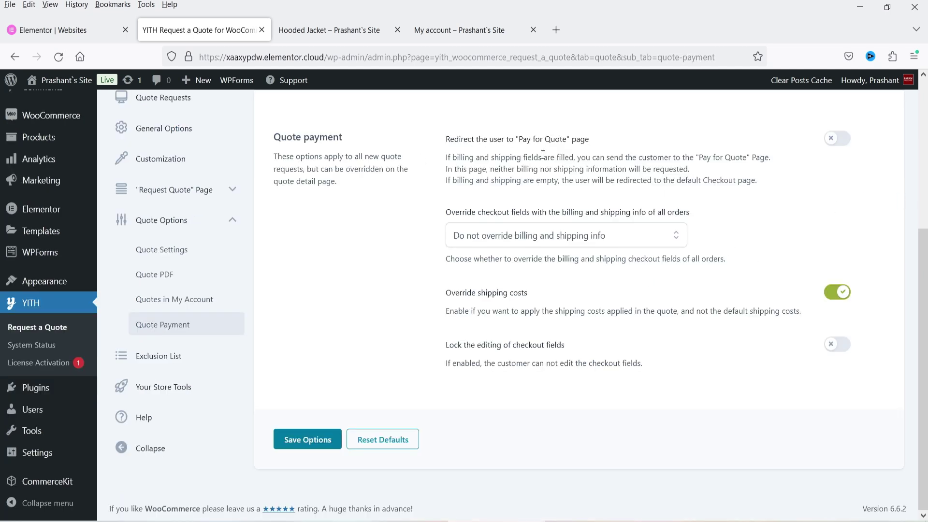
pyautogui.click(830, 141)
pyautogui.click(308, 440)
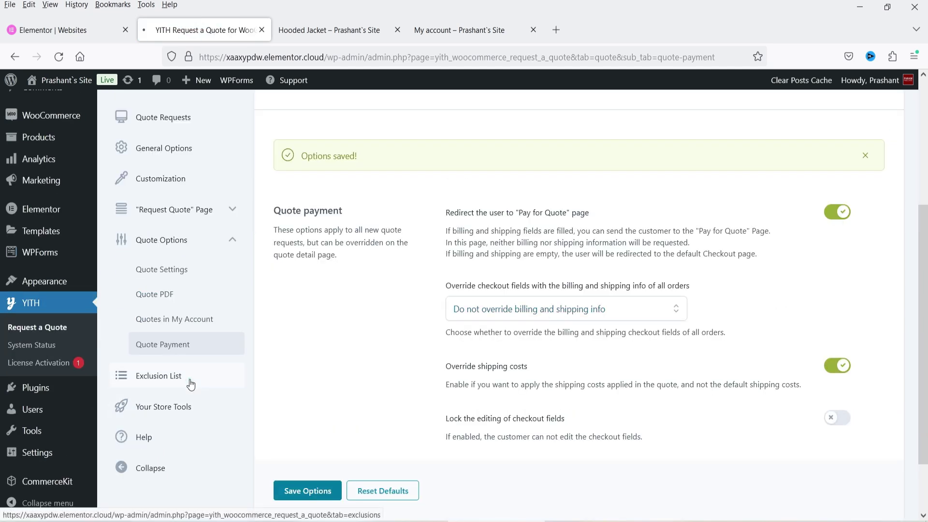
# Check the Wrist Watch entry in the Exclusion List, then reload quote #7283's My account page
pyautogui.click(190, 380)
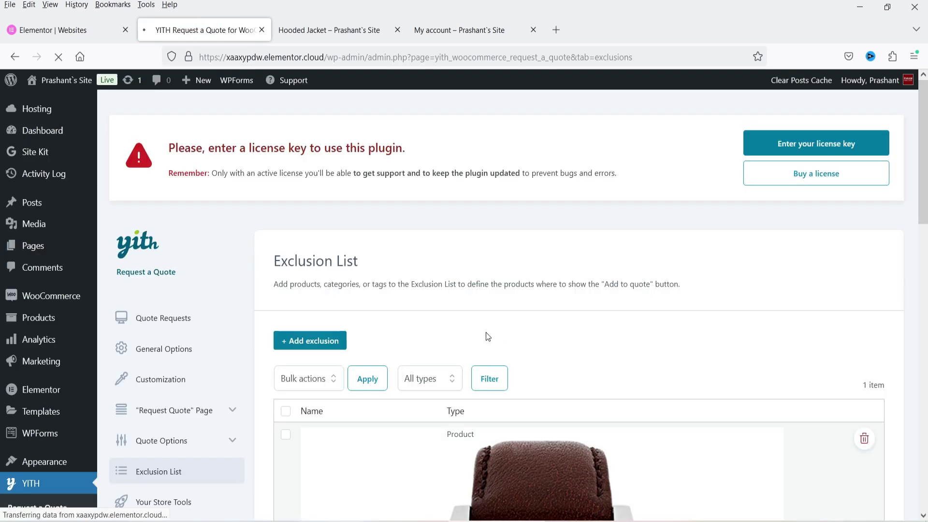
pyautogui.scroll(-3, 545, 261)
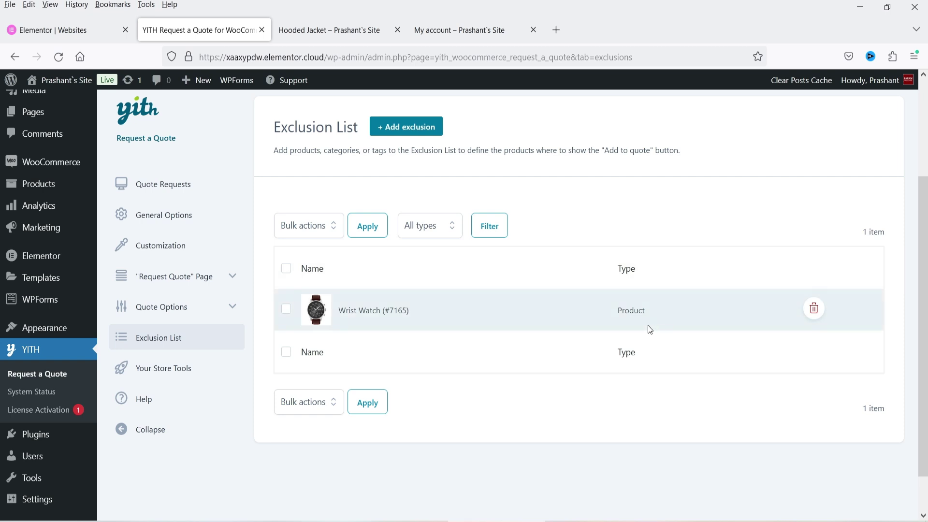
pyautogui.click(329, 30)
pyautogui.click(471, 32)
pyautogui.click(58, 56)
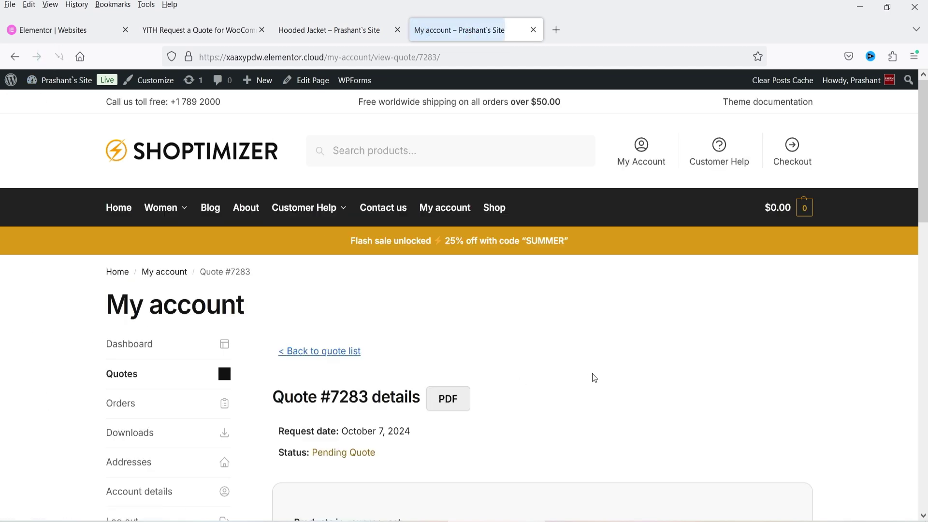
# View quote #7283's PDF with the -$5.00 discount and $64.98 total, then return to its details
pyautogui.scroll(-1, 282, 243)
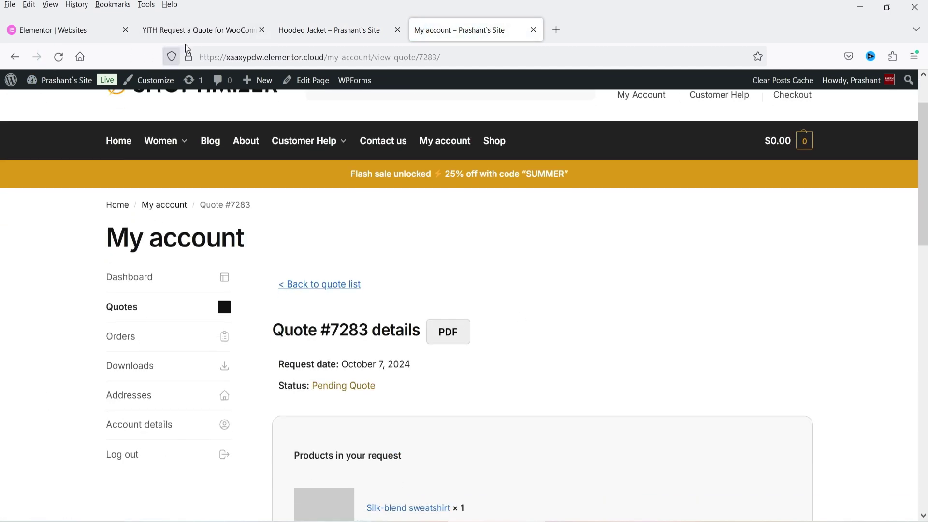
pyautogui.click(447, 332)
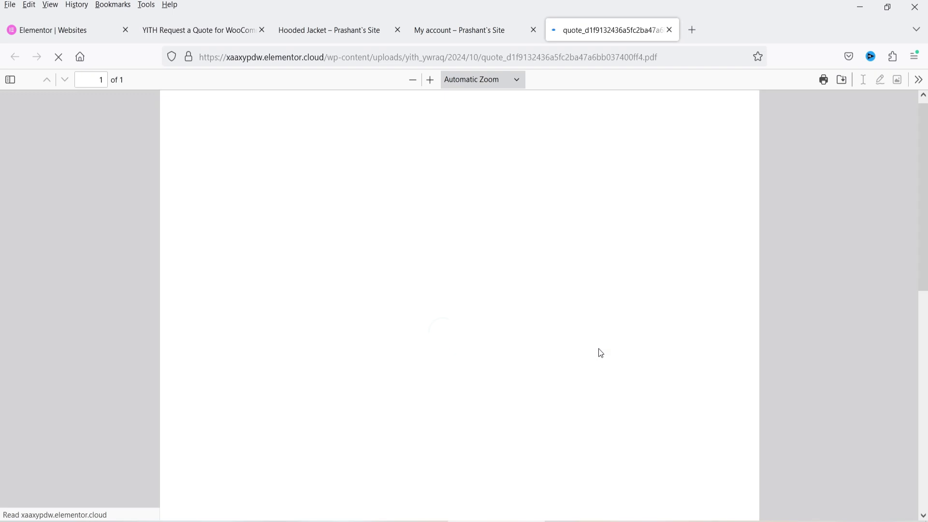
pyautogui.scroll(-5, 634, 288)
pyautogui.moveTo(635, 288); pyautogui.dragTo(706, 290)
pyautogui.click(706, 284)
pyautogui.click(447, 30)
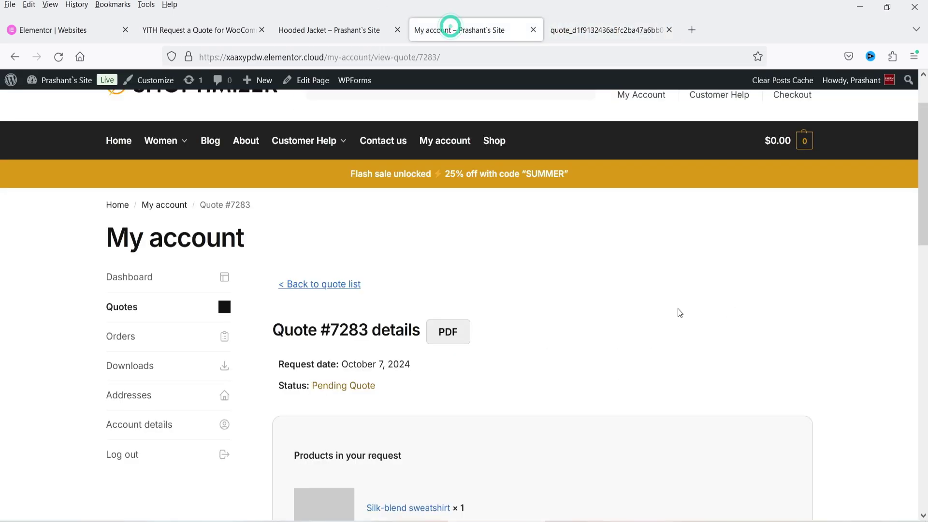